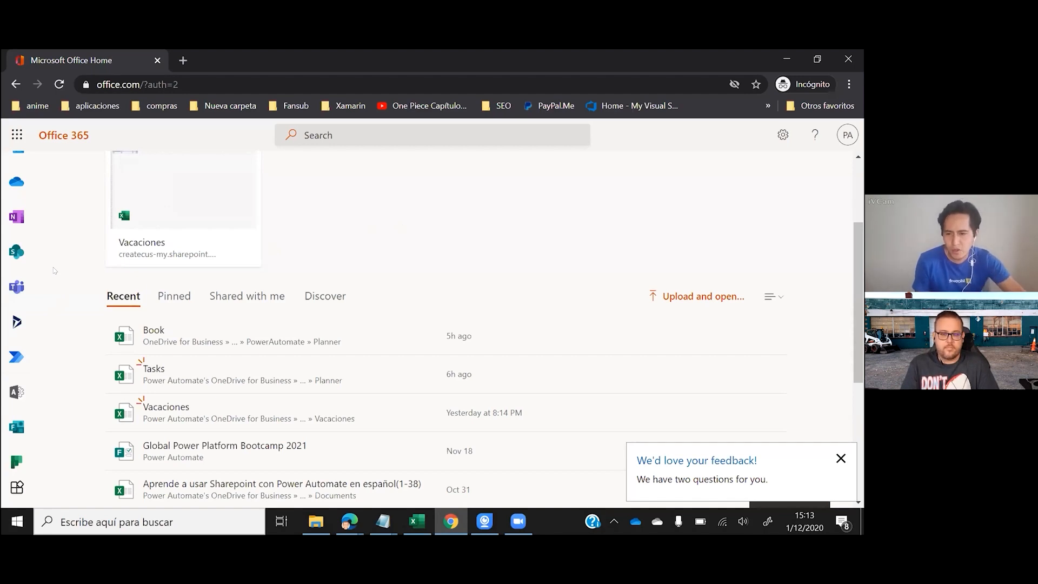
- Scroll the Office 365 home page back to the top so the recent files Book and Tasks show
scroll(54, 270, "up", 3)
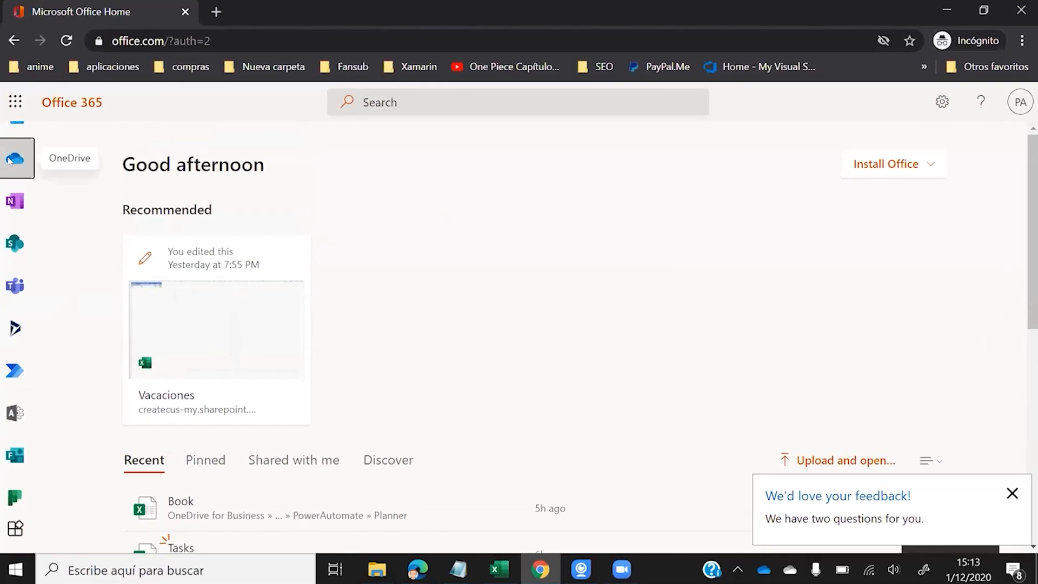
- From OneDrive's PowerAutomate > Planner folder, create a new blank Excel workbook, Book
left_click(9, 159)
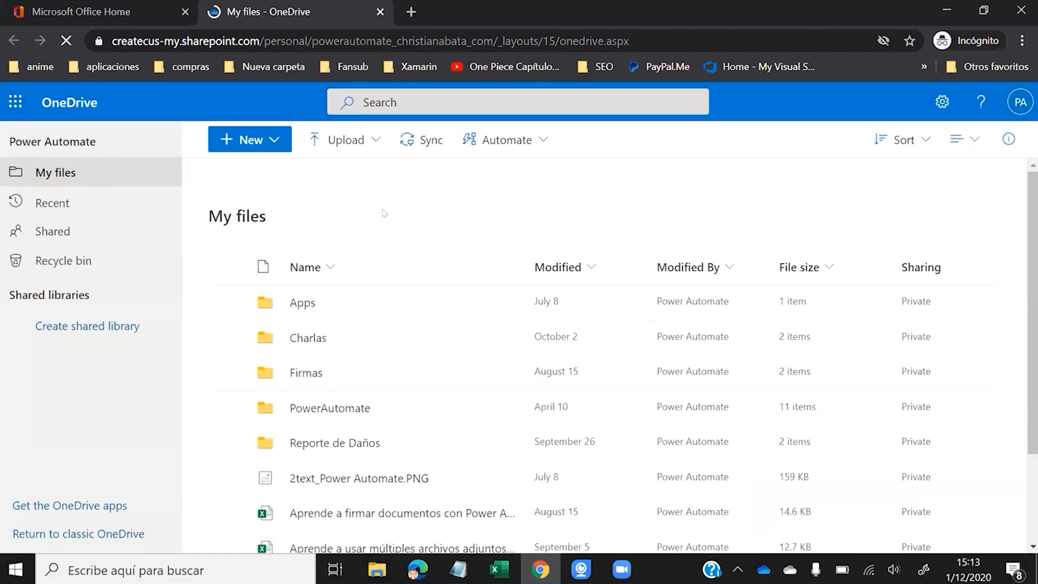
left_click(323, 406)
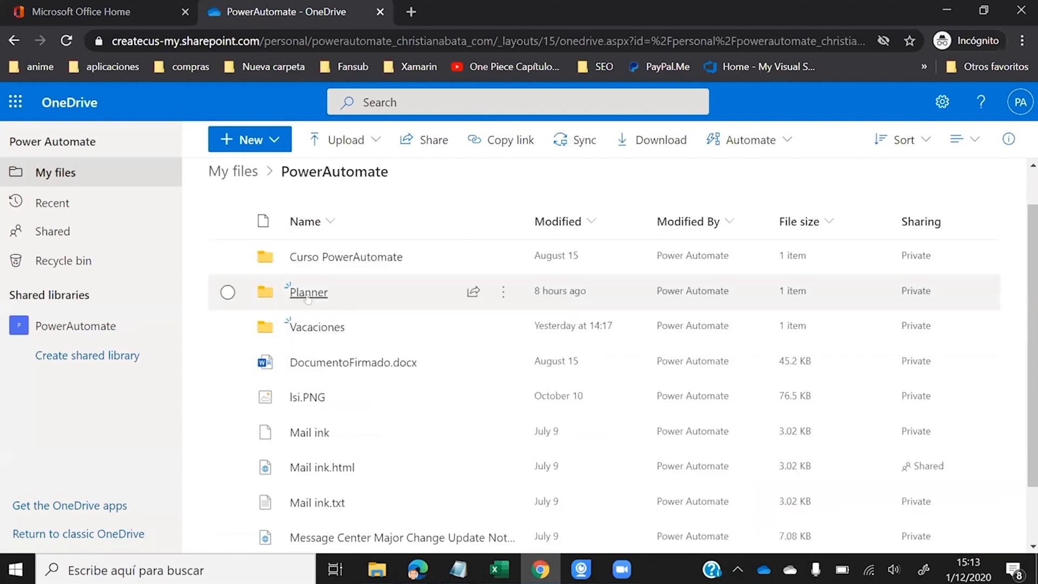
left_click(322, 291)
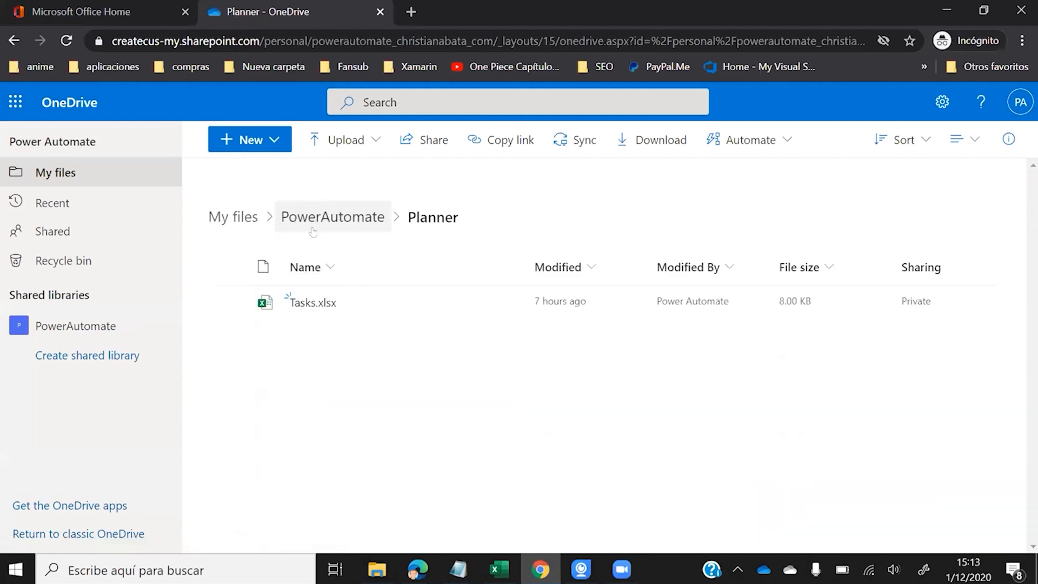
left_click(270, 147)
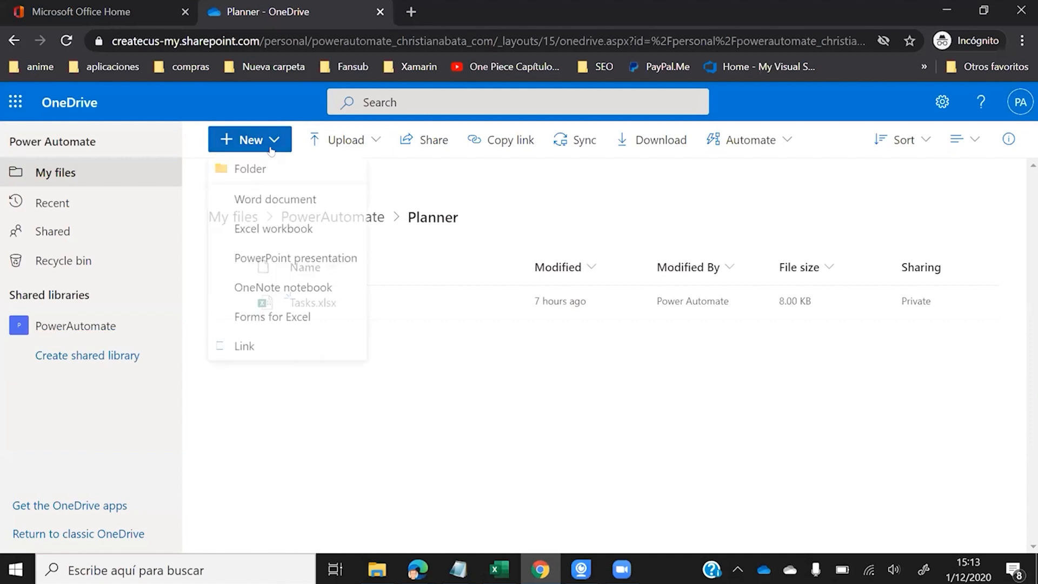
left_click(287, 238)
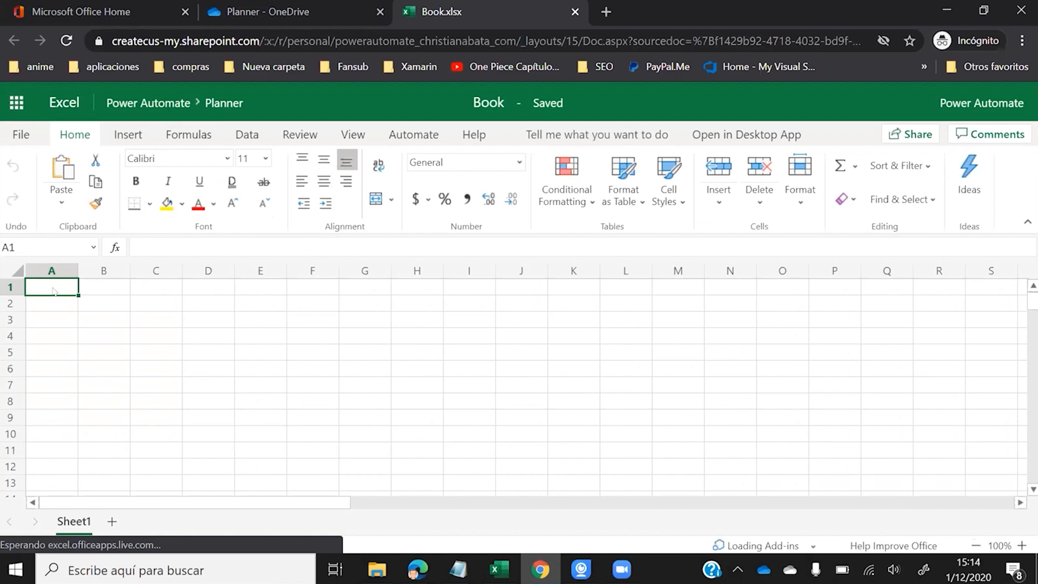
- Enter the headers 'Name taks' in A1 and 'Description' in B1
type("N")
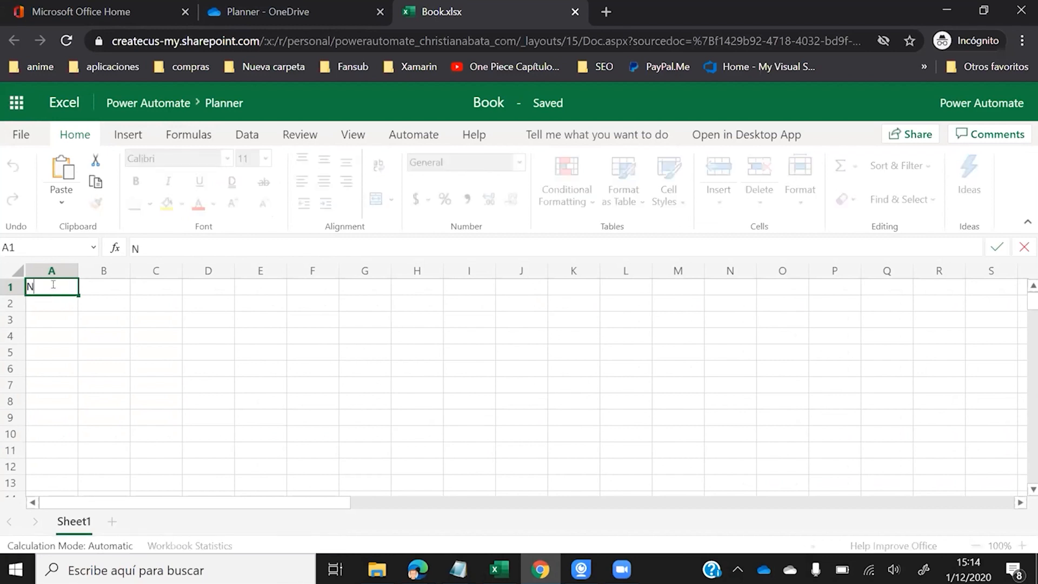
type("ame taks")
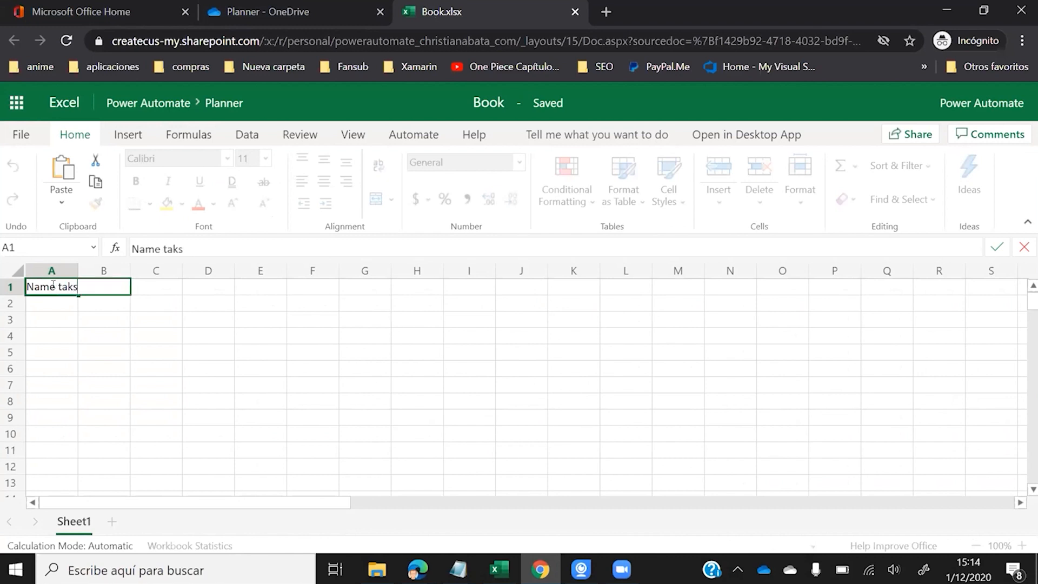
key("Right")
key("Right")
key("Left")
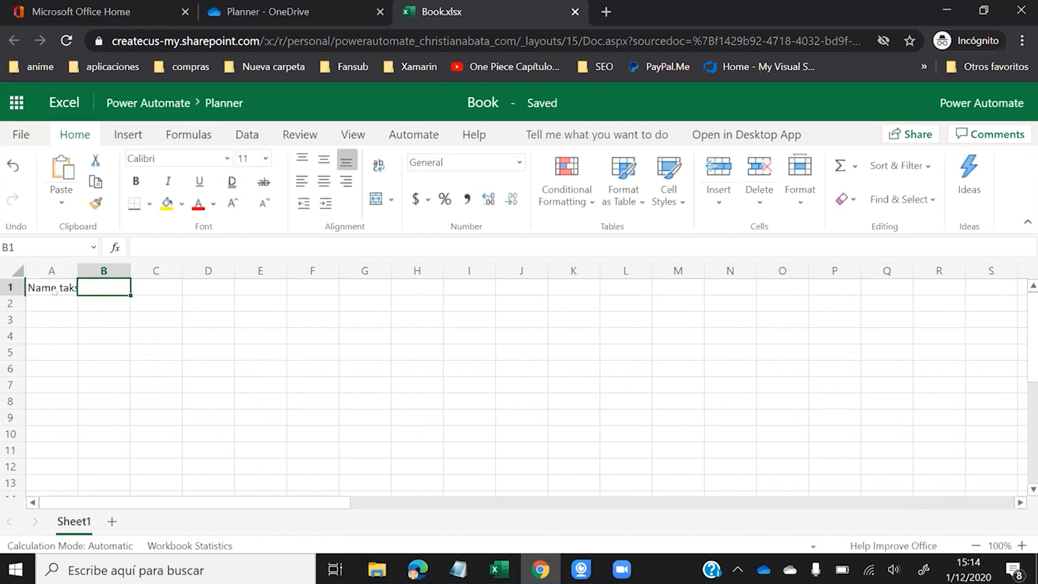
type("Descripto")
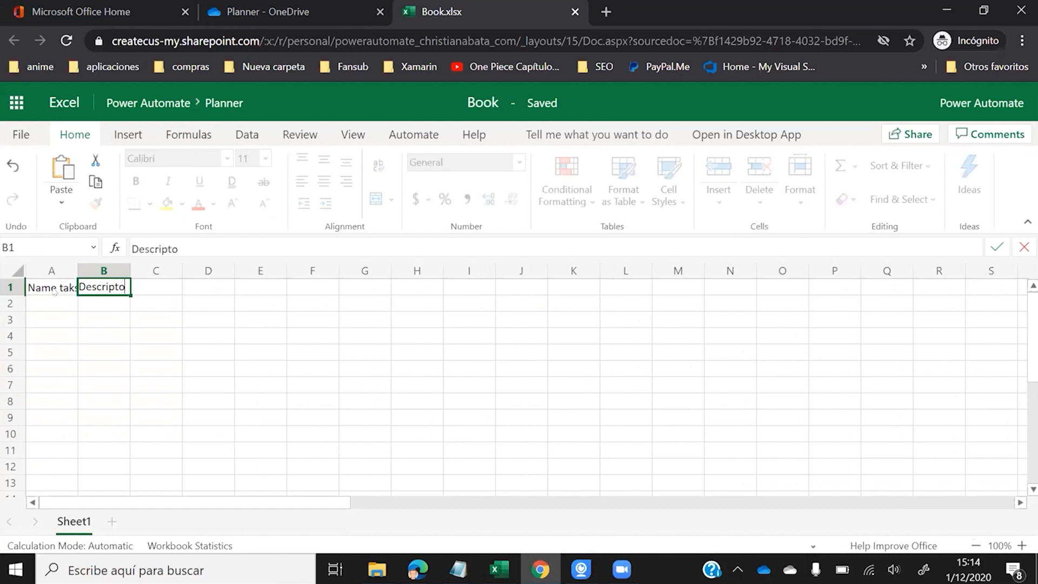
key("BackSpace")
type("ion")
key("Right")
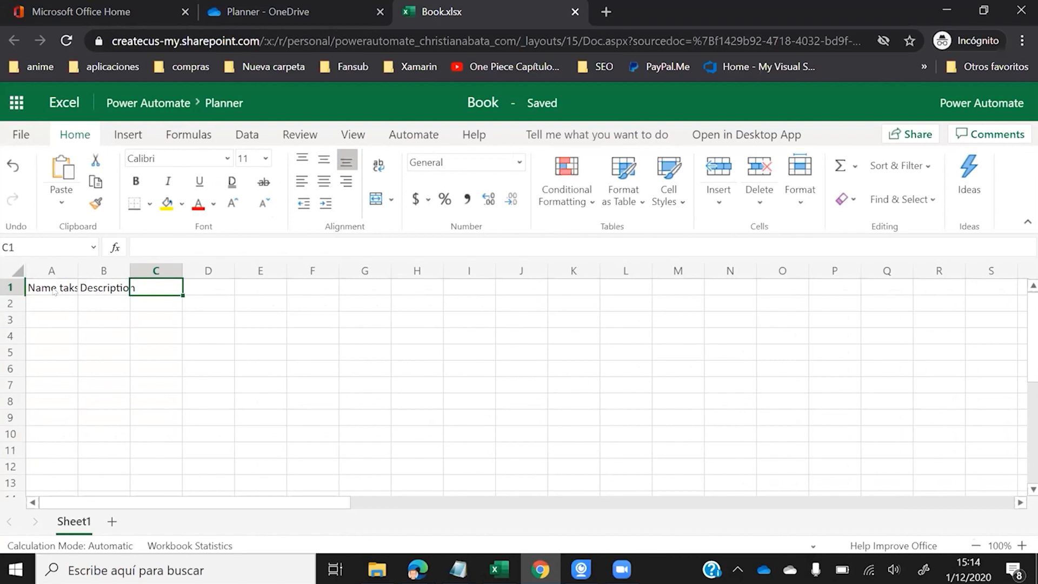
- Enter the headers 'Start Date', 'End Date' and 'Assing' in C1:E1
type("Strat")
key("BackSpace")
key("BackSpace")
key("BackSpace")
type("art Date")
key("Right")
type("End Date")
key("Right")
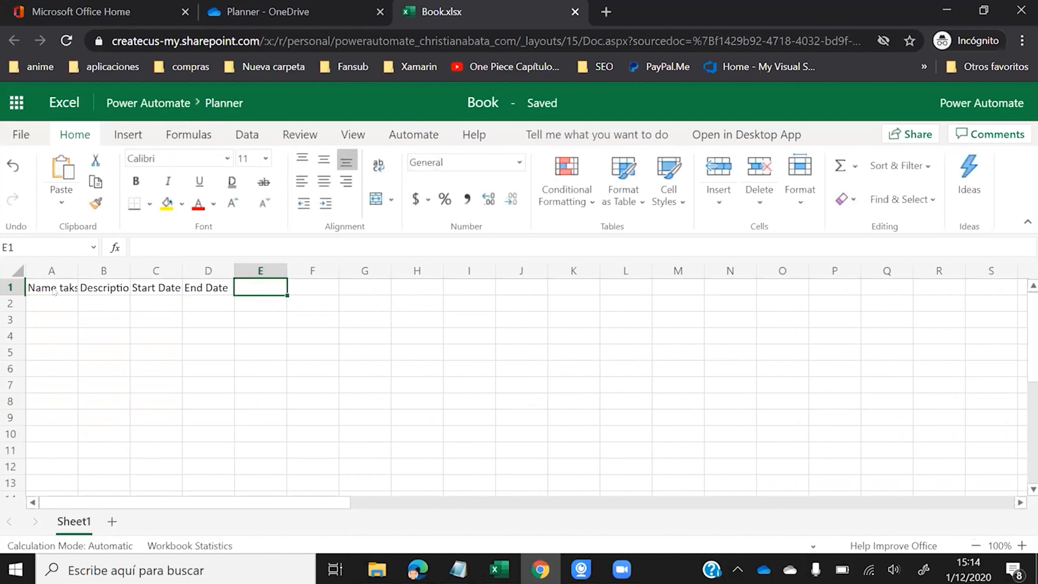
type("Assing")
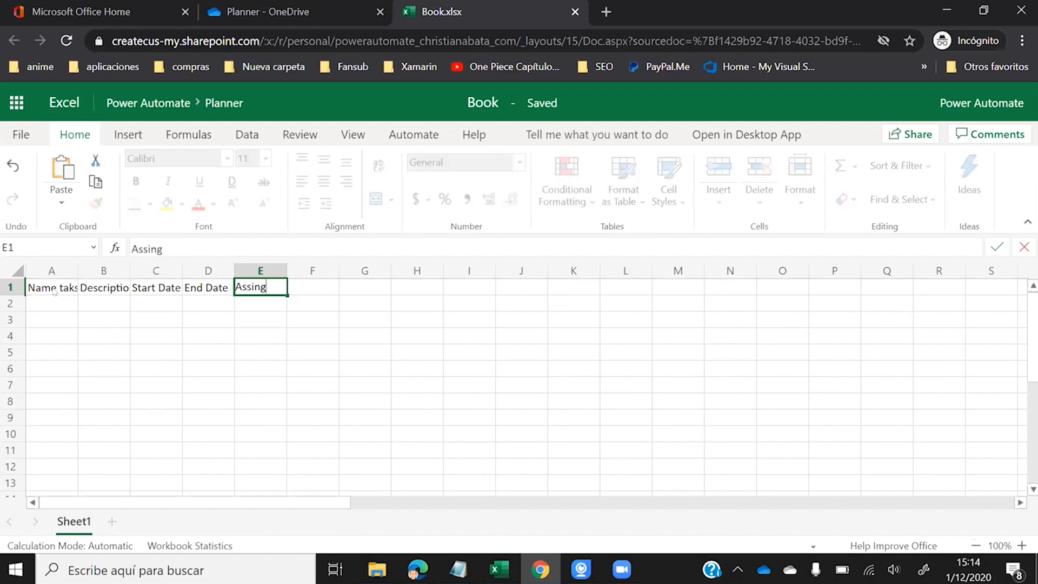
key("Right")
key("Left")
key("Left")
key("Left")
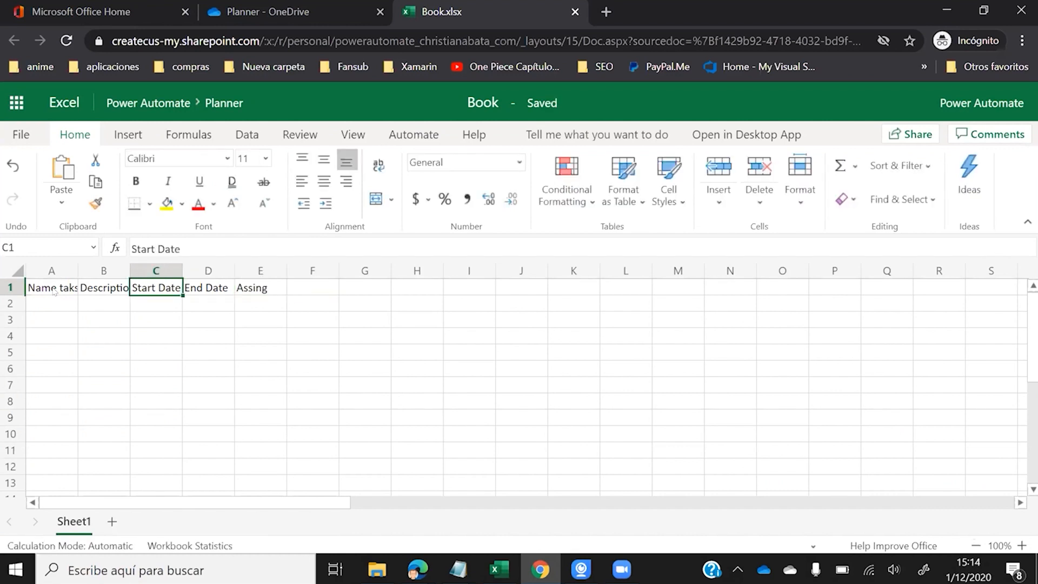
left_click(54, 292)
- Make a first table from the header row, then undo it
left_click(251, 288, "shift")
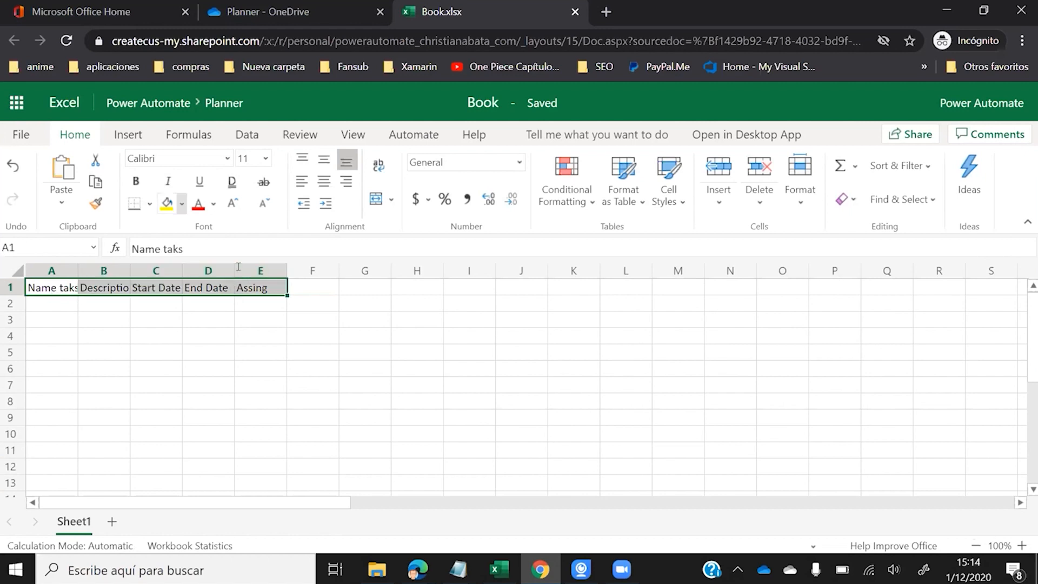
left_click(128, 134)
left_click(114, 173)
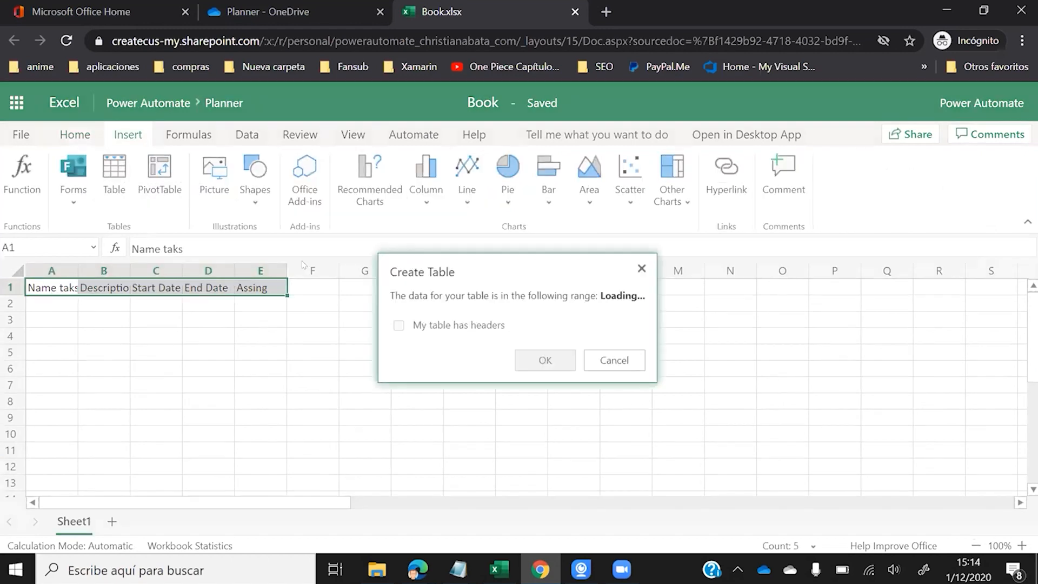
left_click(400, 325)
left_click(545, 360)
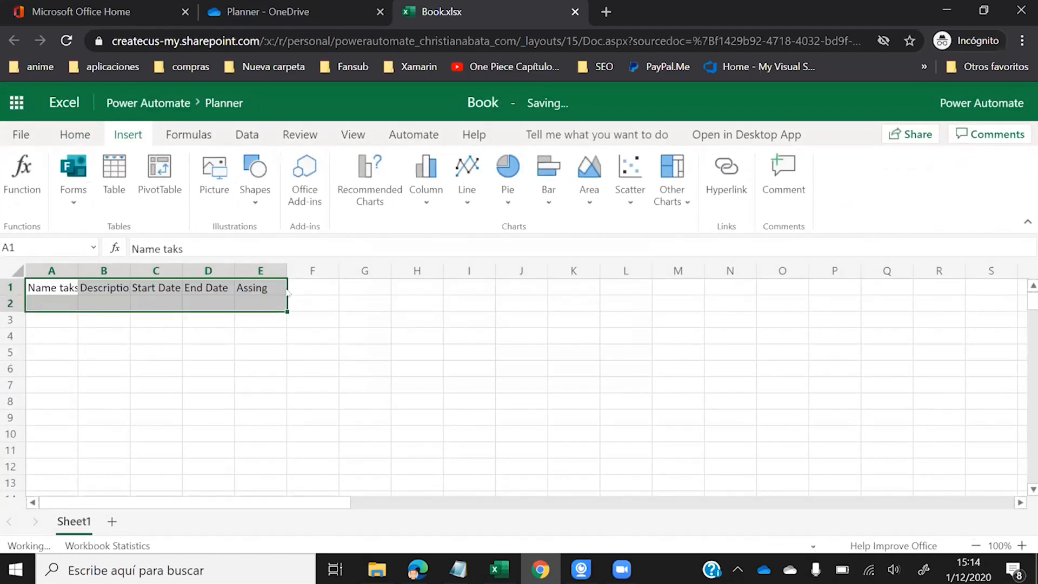
left_click(290, 291)
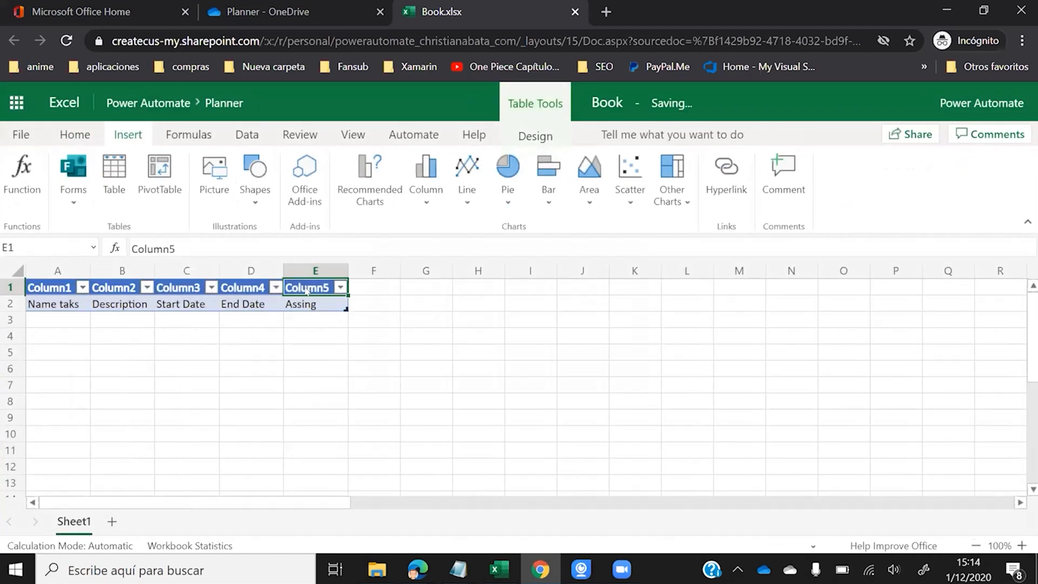
key("ctrl+z")
- Correct the E1 header from 'Assing' to 'Assign'
left_click(161, 249)
key("BackSpace")
key("BackSpace")
type("gn")
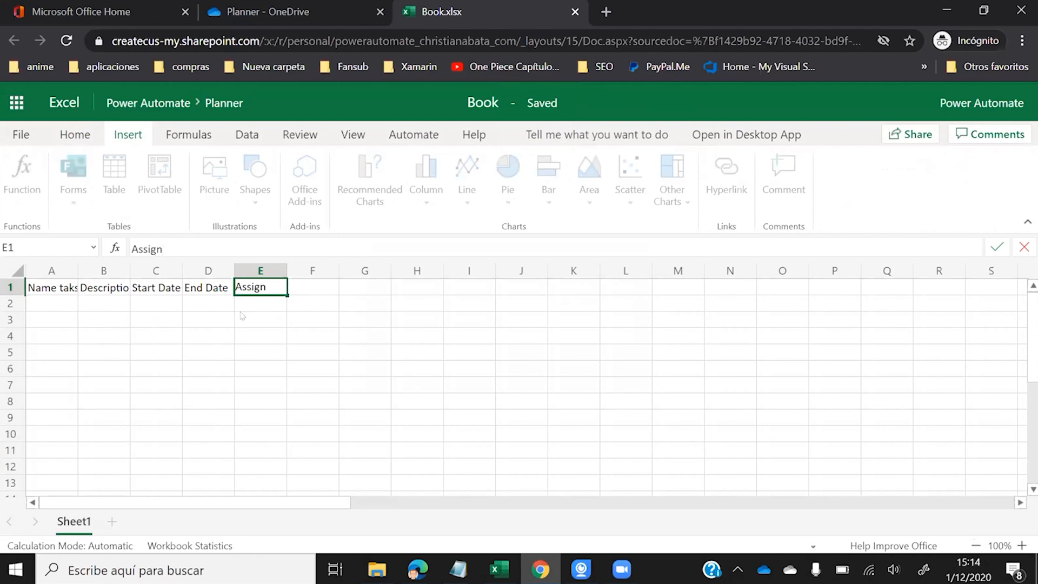
left_click(242, 316)
- Convert A1:E1 into a table with 'My table has headers' ticked
left_click_drag(260, 288, 51, 288)
left_click(75, 206)
left_click(110, 192)
left_click(122, 192)
left_click(398, 325)
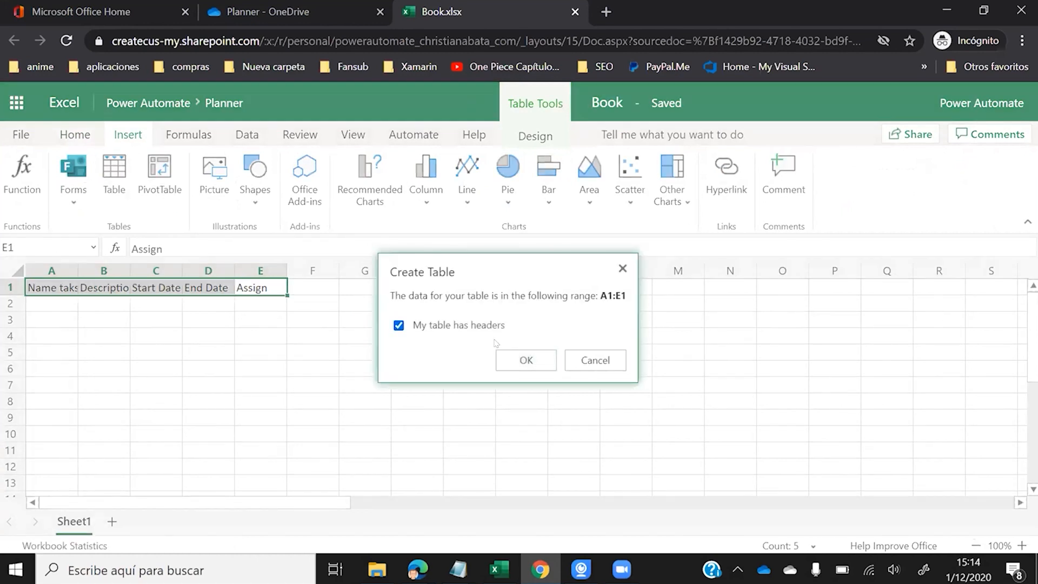
left_click(502, 358)
left_click(50, 306)
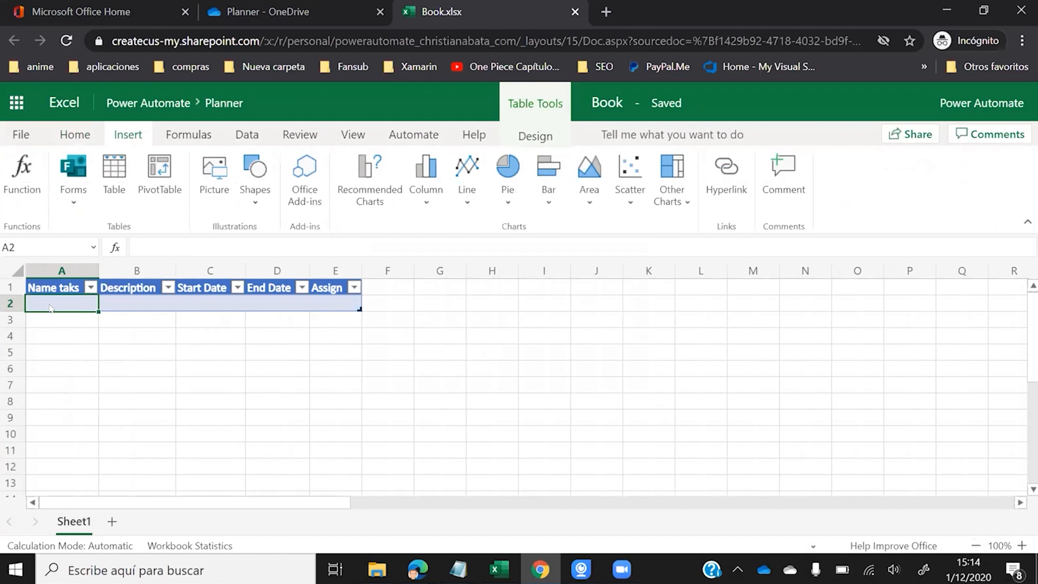
- Enter the task name 'Create power automate videos' and its description in A2:B2
type("Create power automate")
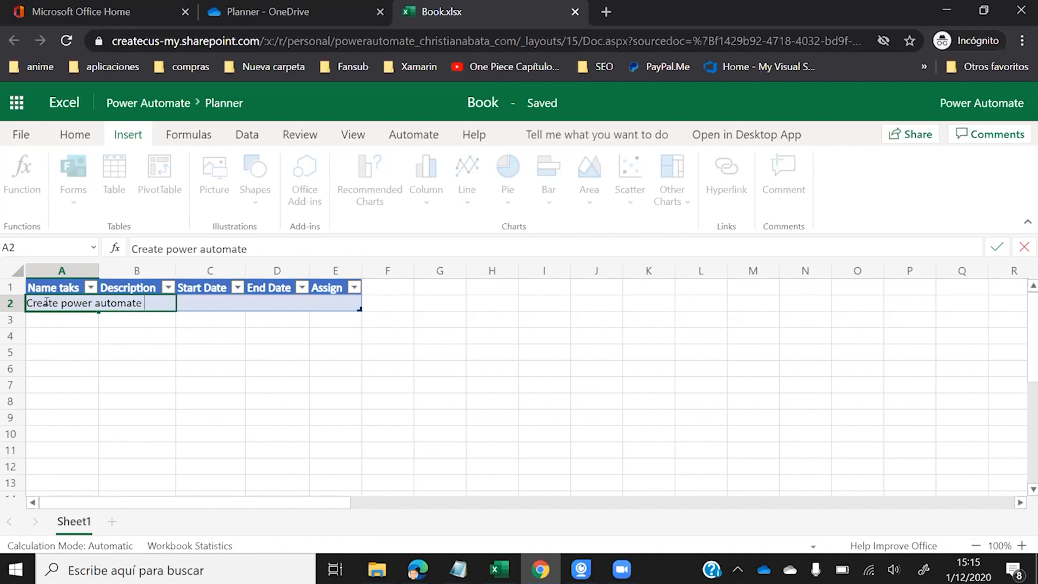
type("videos")
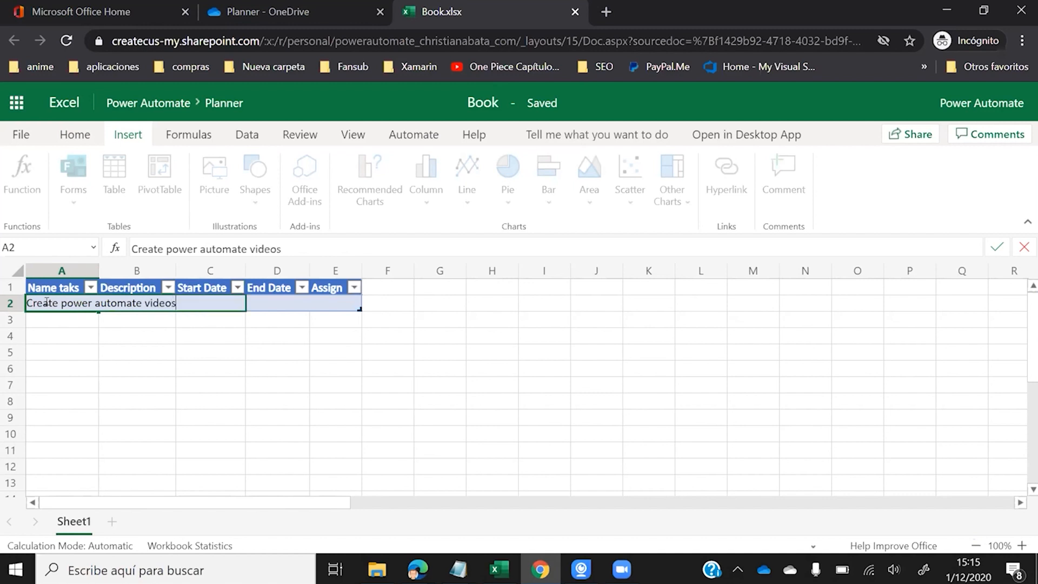
key("Tab")
type("C")
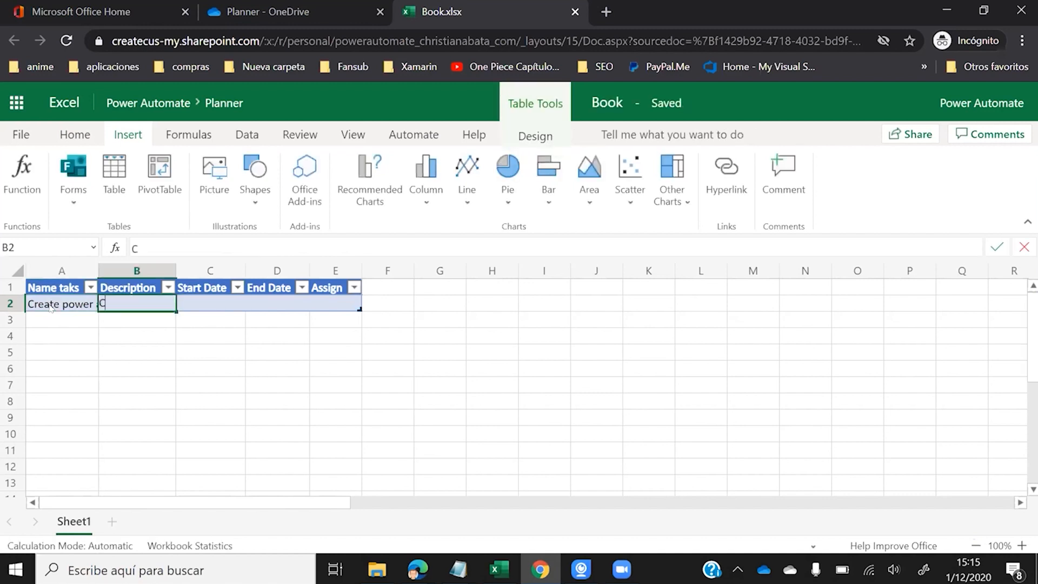
type("reate one wit")
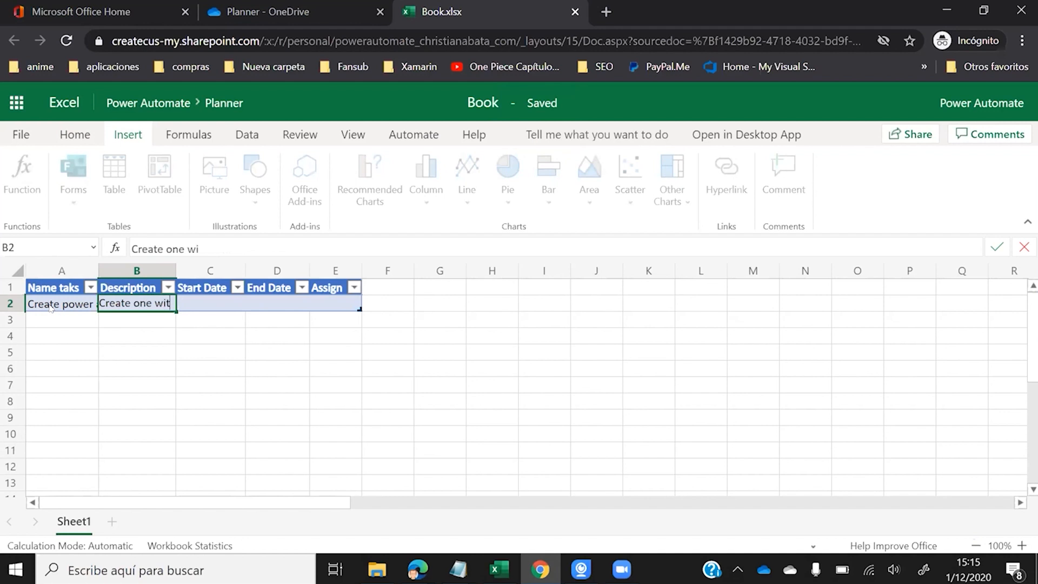
type("h Jon")
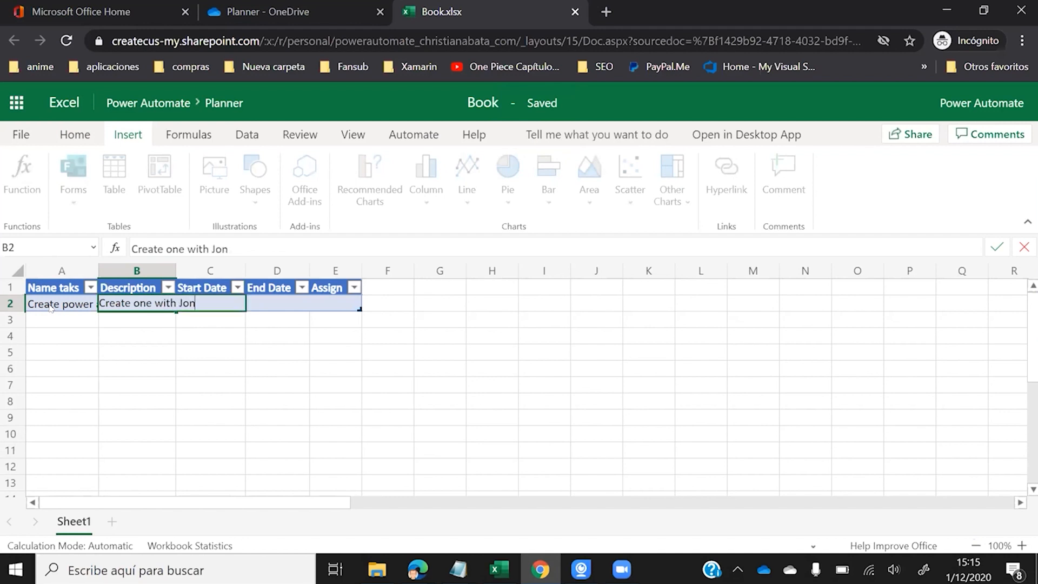
key("Tab")
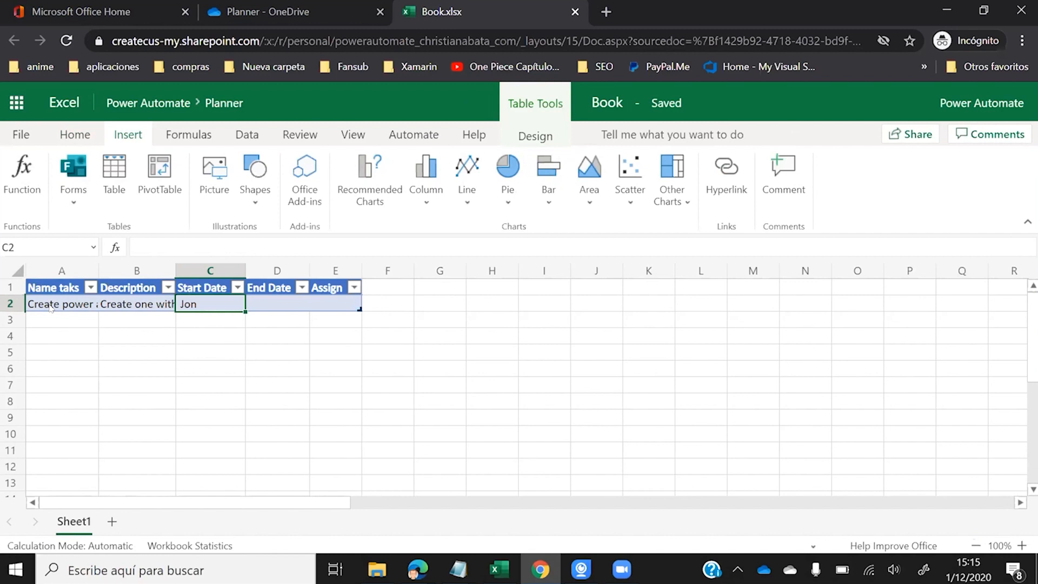
- Enter start date 12/01/2020 and end date 12/02/2020 in C2:D2
type("12")
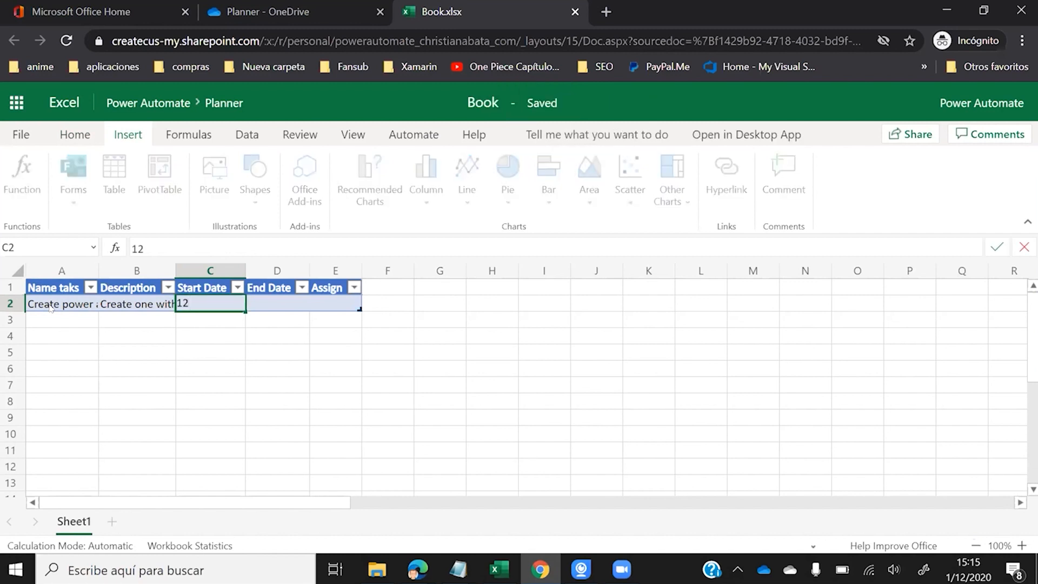
type("/0")
type("1")
key("BackSpace")
type("01/2020")
key("Tab")
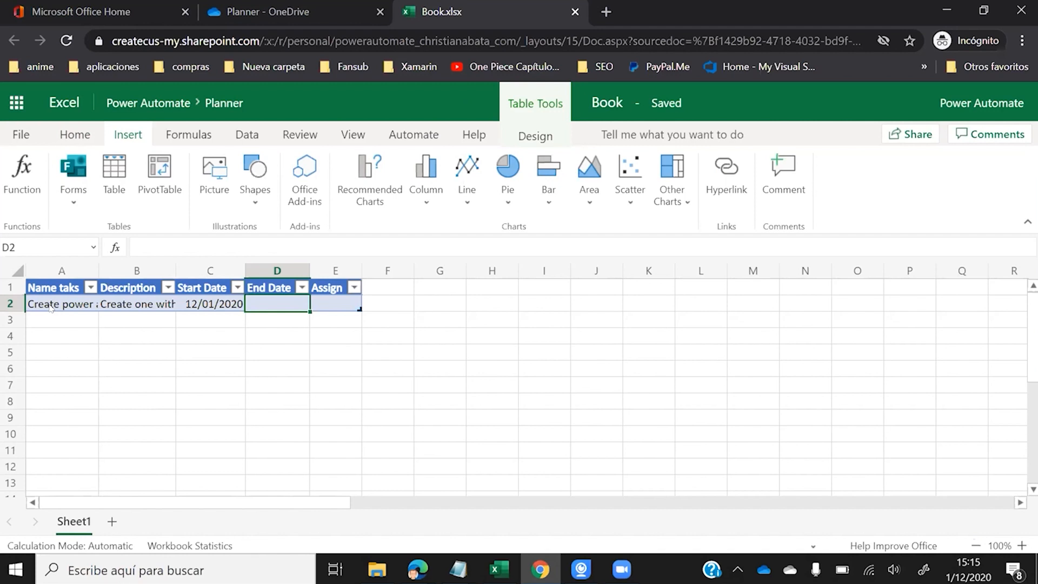
type("12/02")
key("BackSpace")
key("BackSpace")
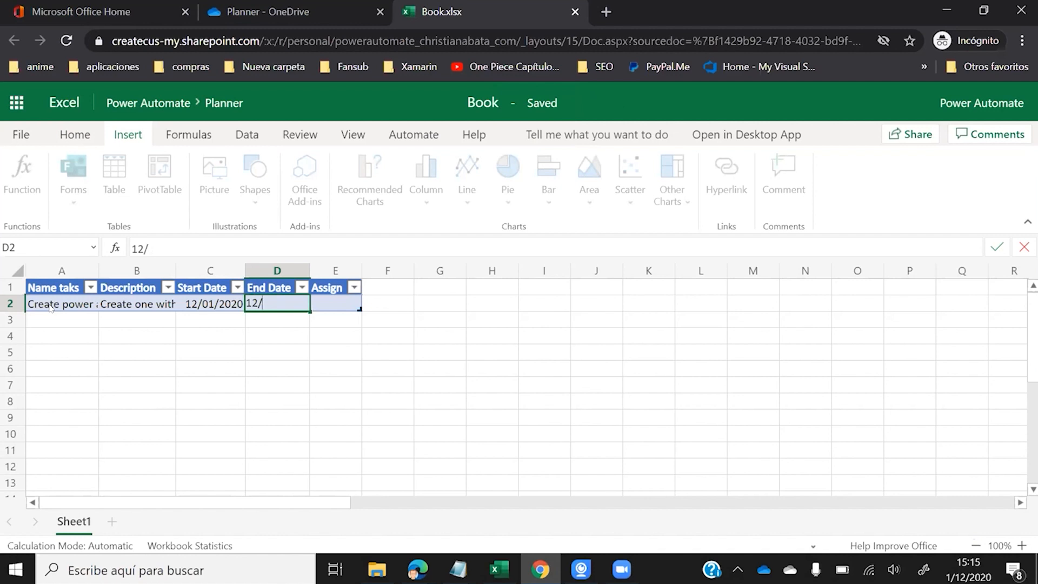
type("02/2020")
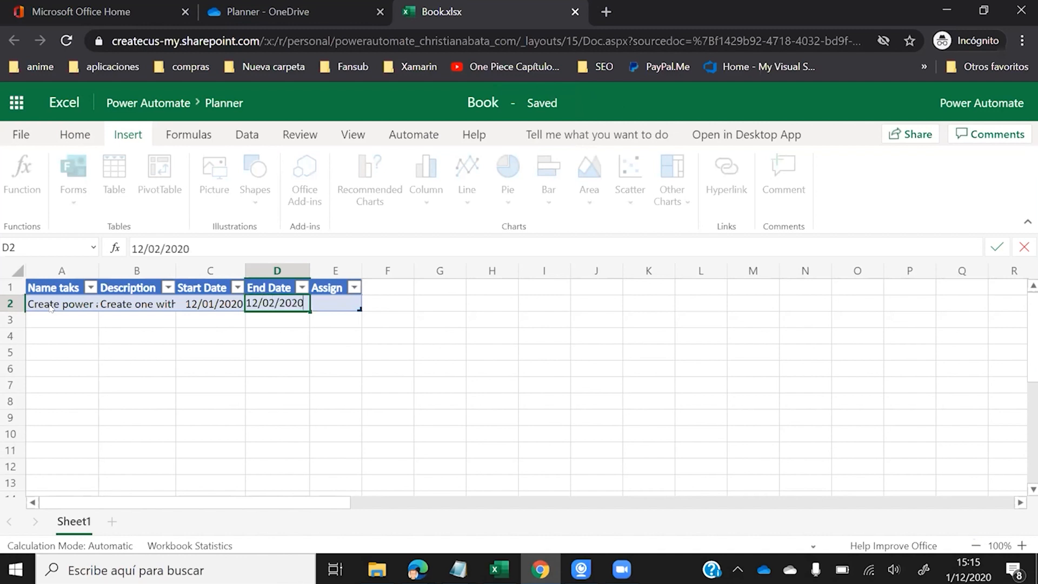
key("Tab")
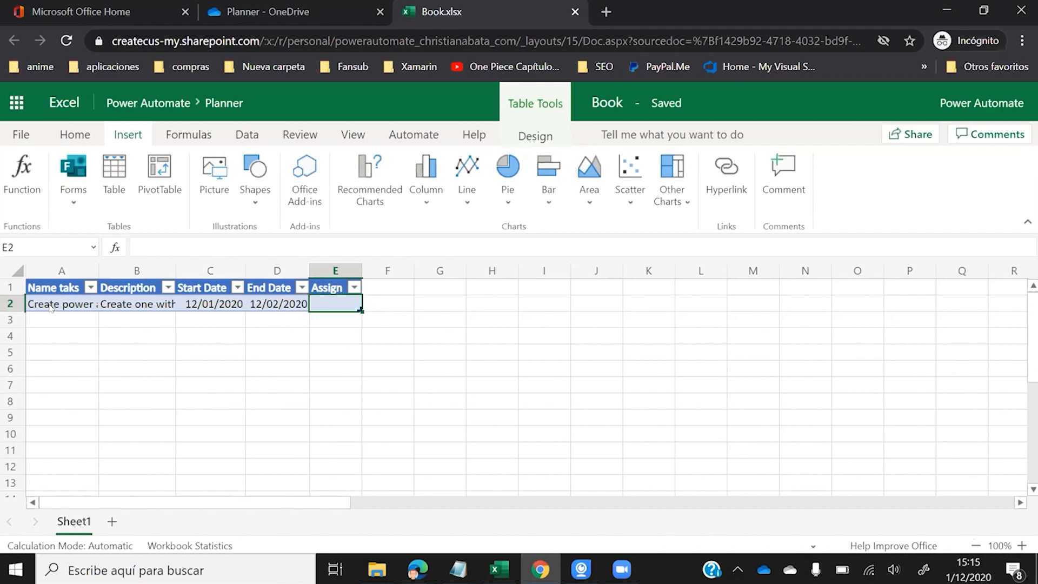
- Enter the assignee's e-mail address in E2, autofit column E, and review the row
type("c")
key("BackSpace")
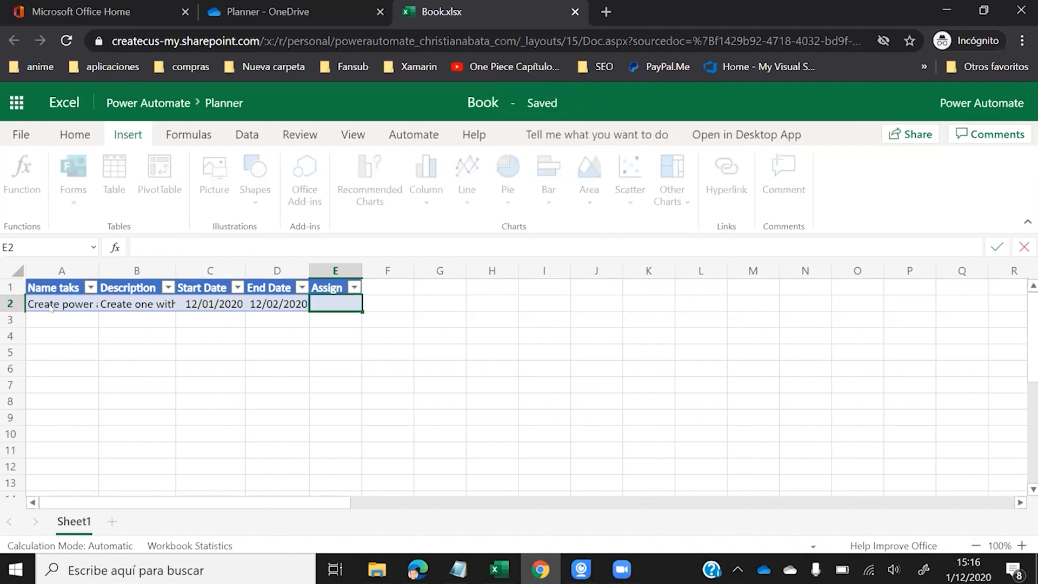
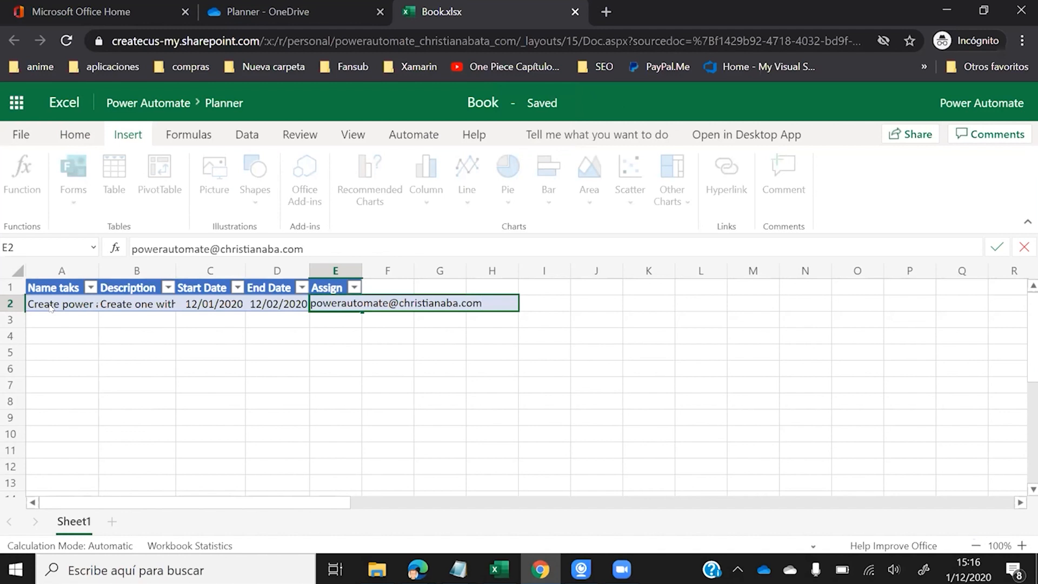
key("ctrl+Return")
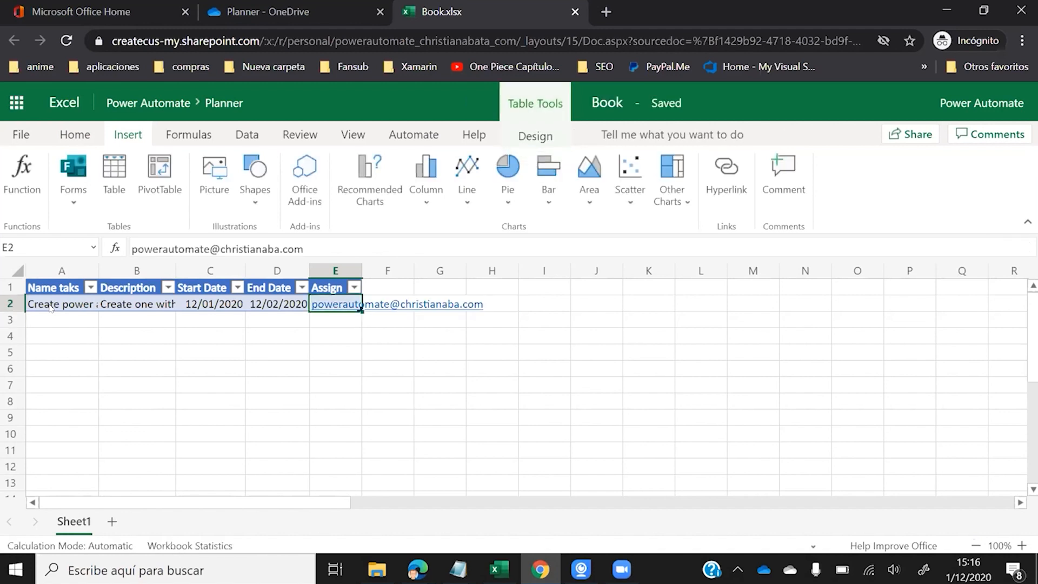
double_click(357, 263)
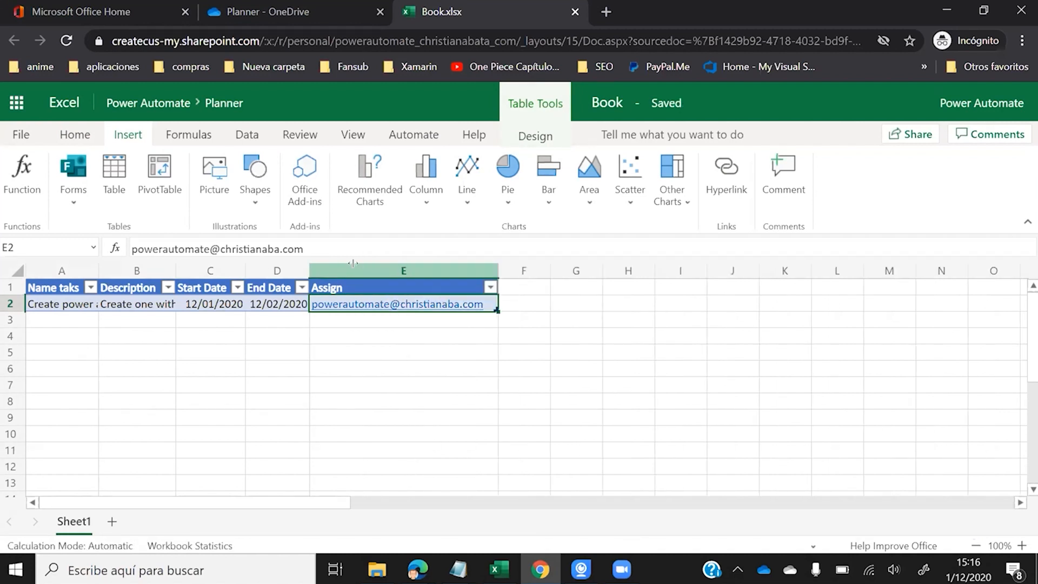
left_click(258, 303)
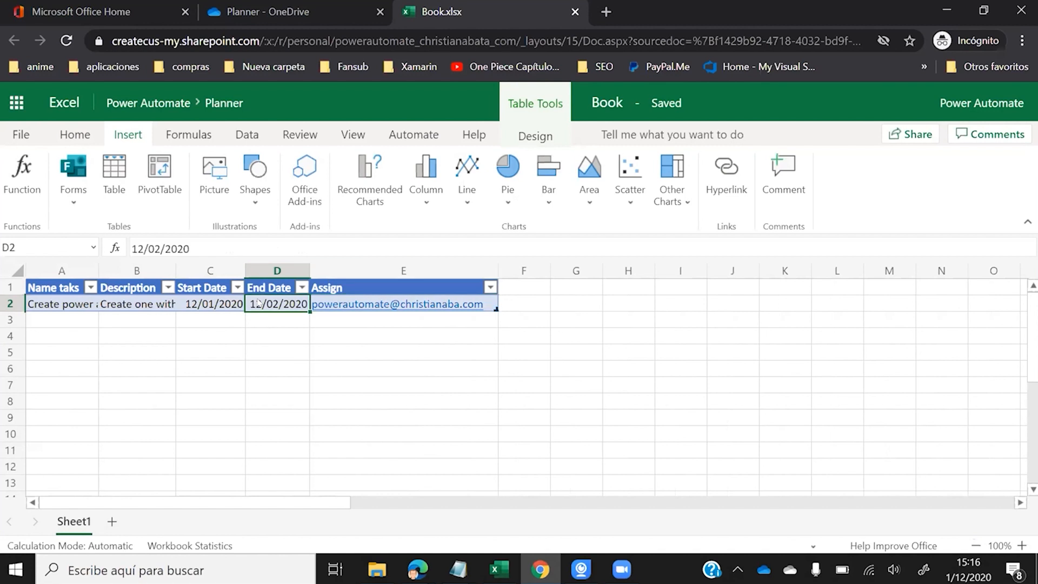
left_click(82, 320)
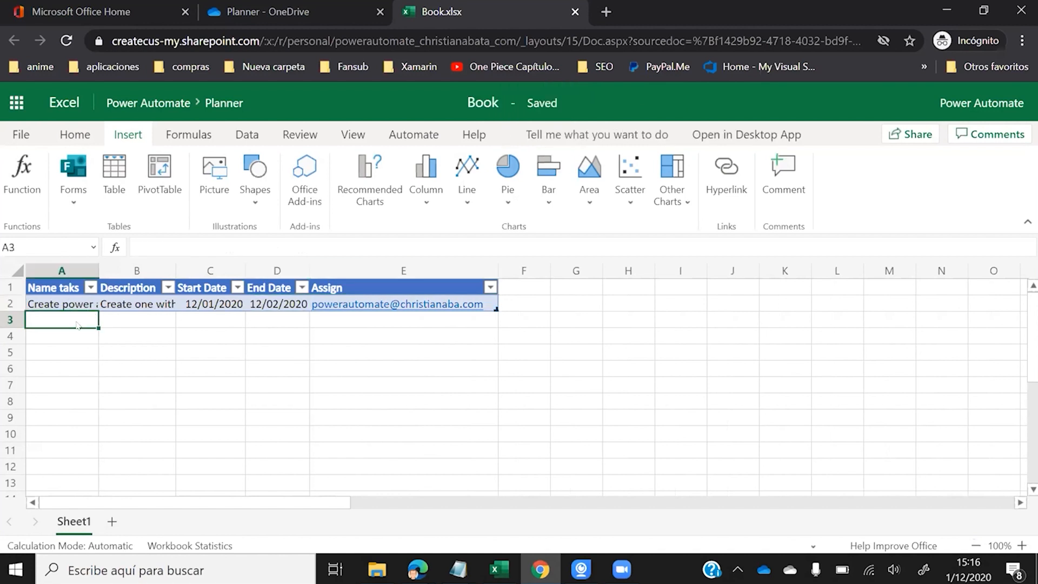
left_click(71, 308)
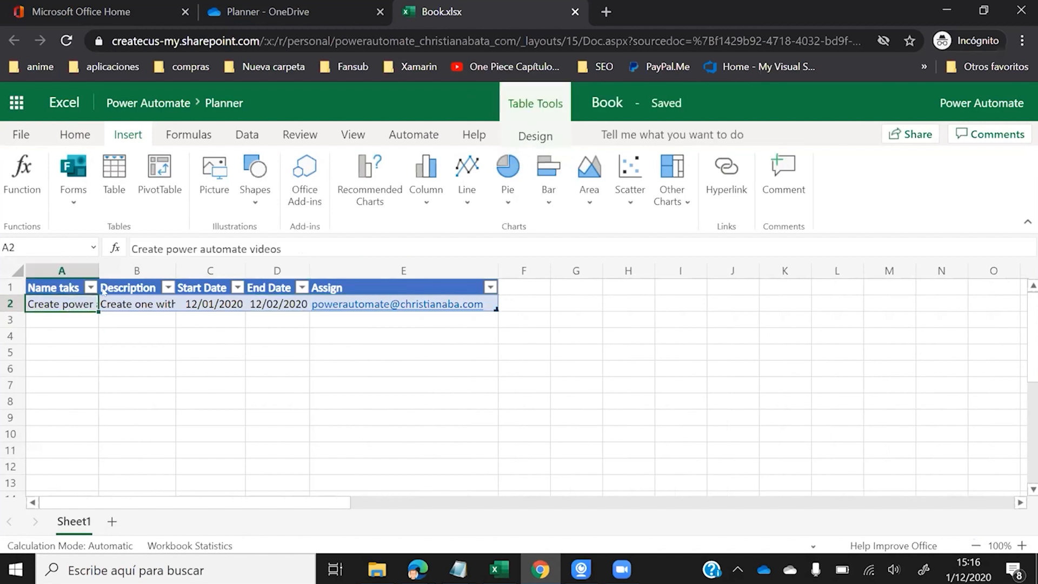
- Open Power Automate from Office 365 and start an instant flow, then cancel it
left_click(109, 14)
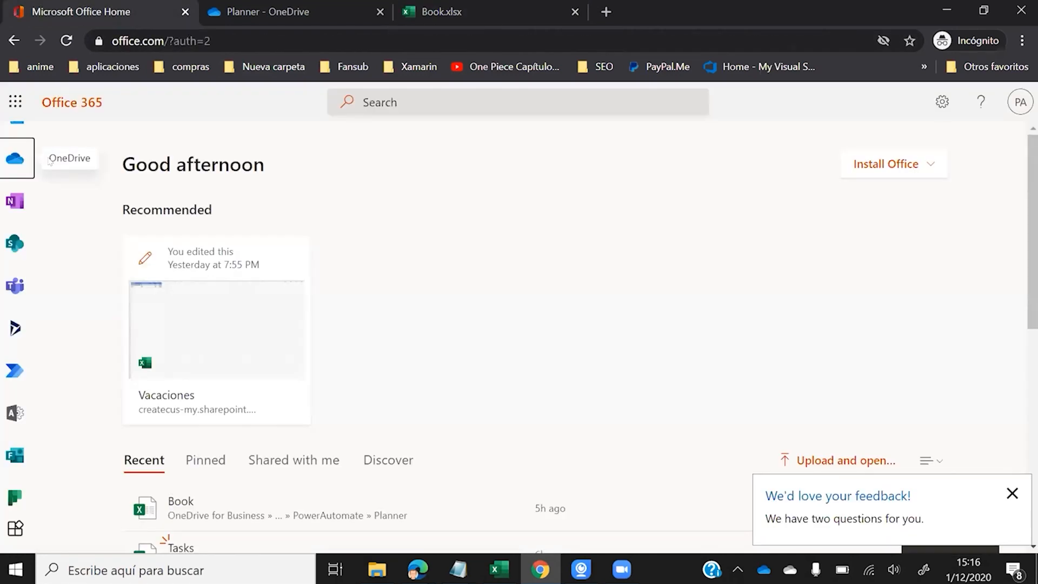
left_click(15, 372)
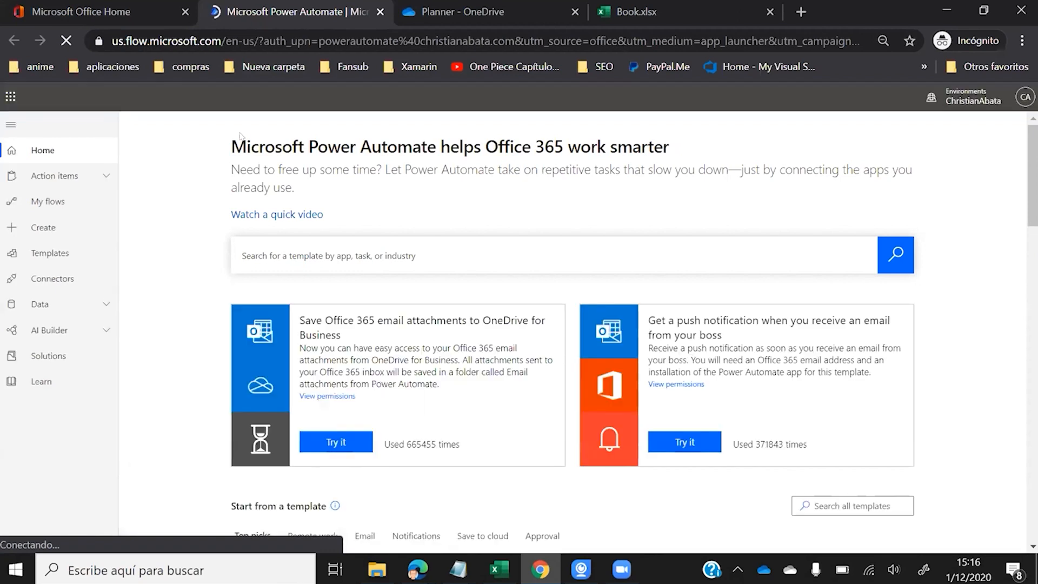
left_click(73, 218)
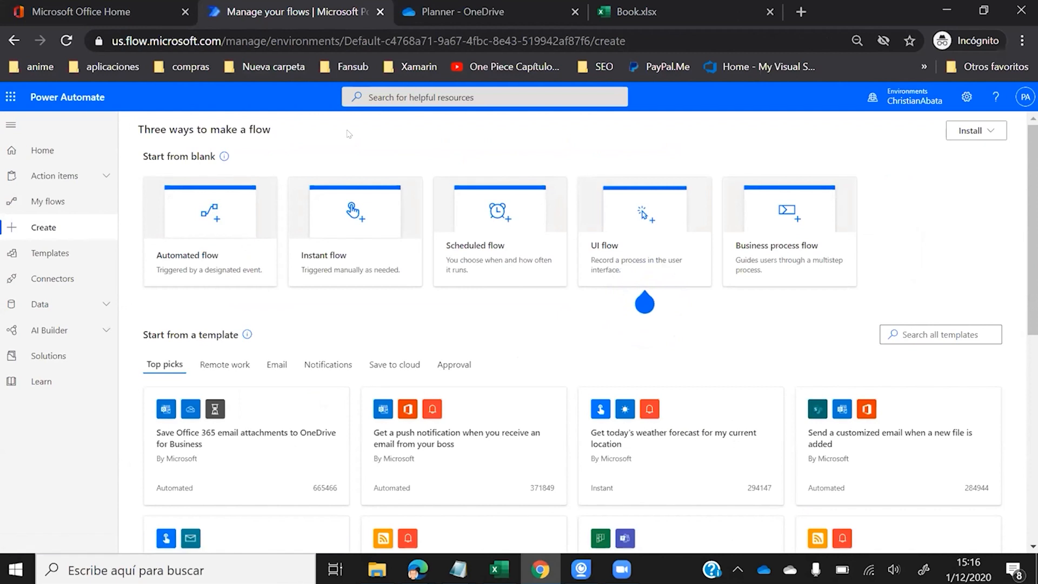
left_click(352, 210)
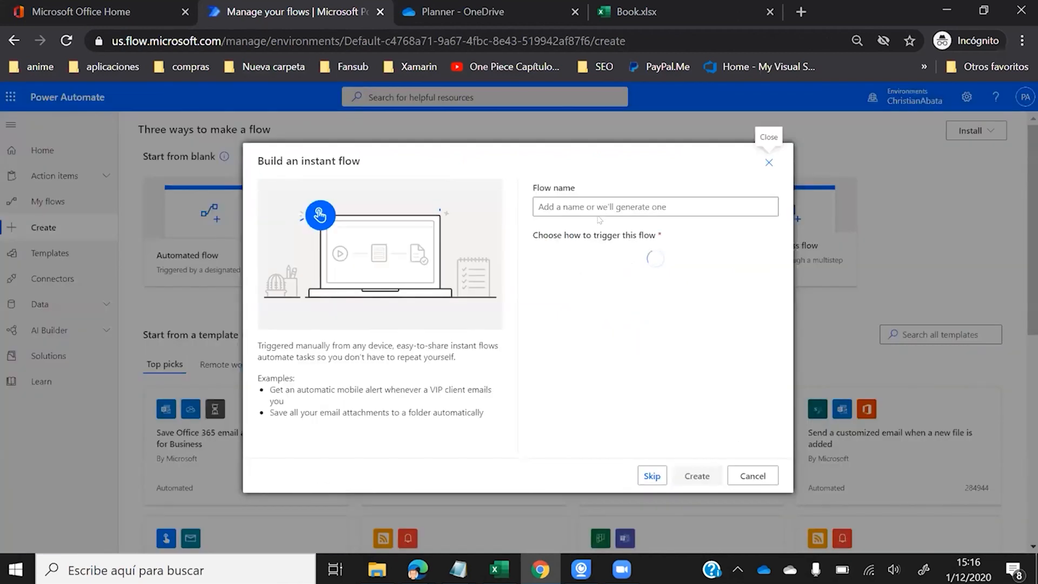
left_click(585, 200)
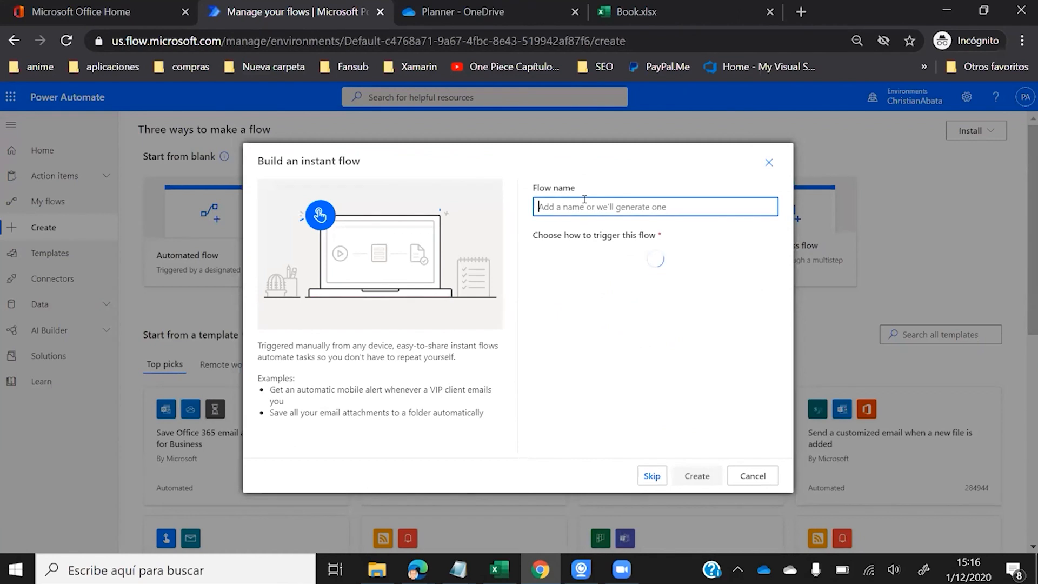
left_click(748, 474)
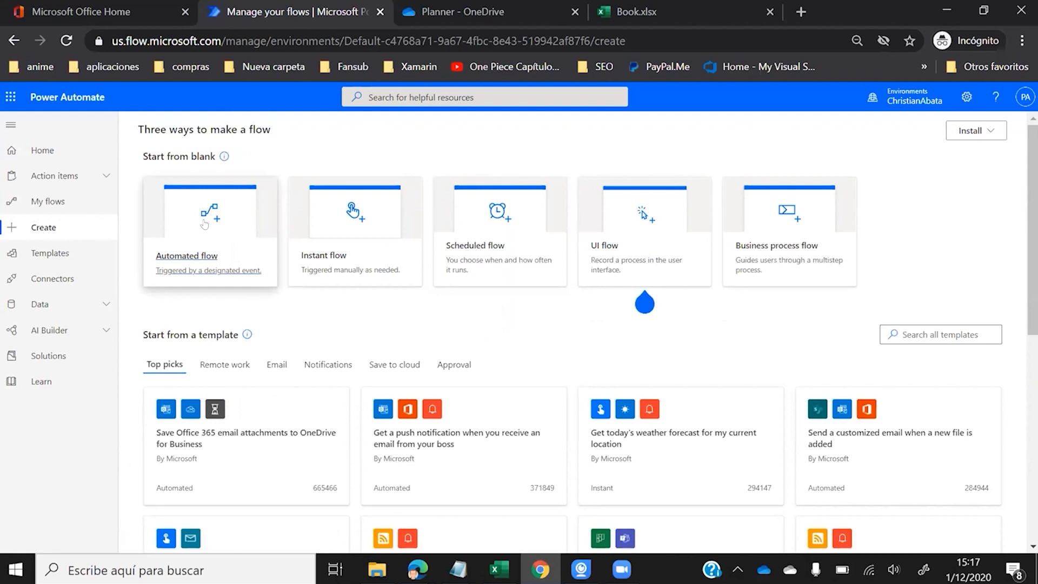
- Create the instant flow 'Migrate' with the Manually trigger a flow trigger
left_click(373, 212)
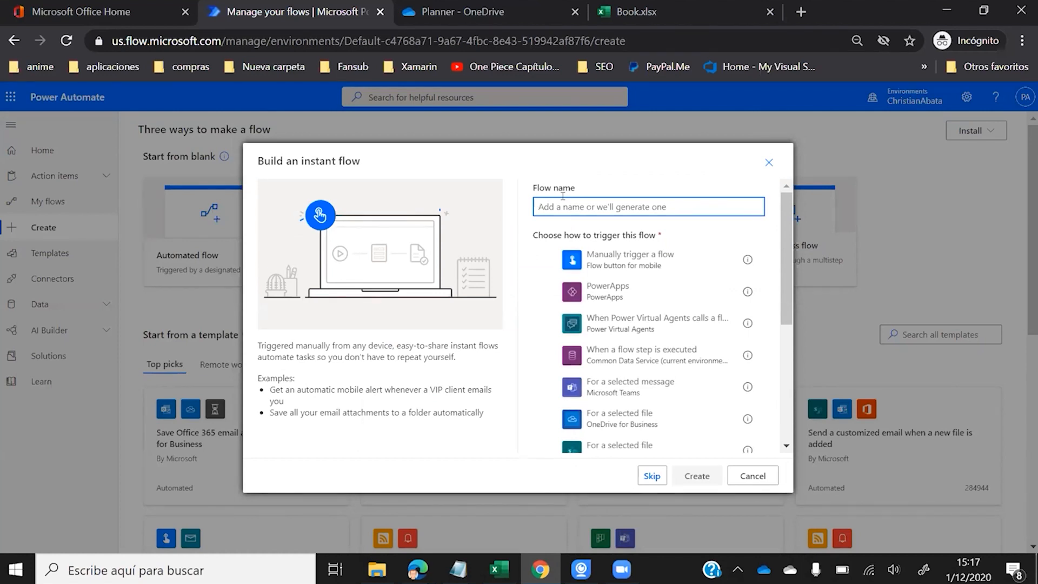
type("Micgra")
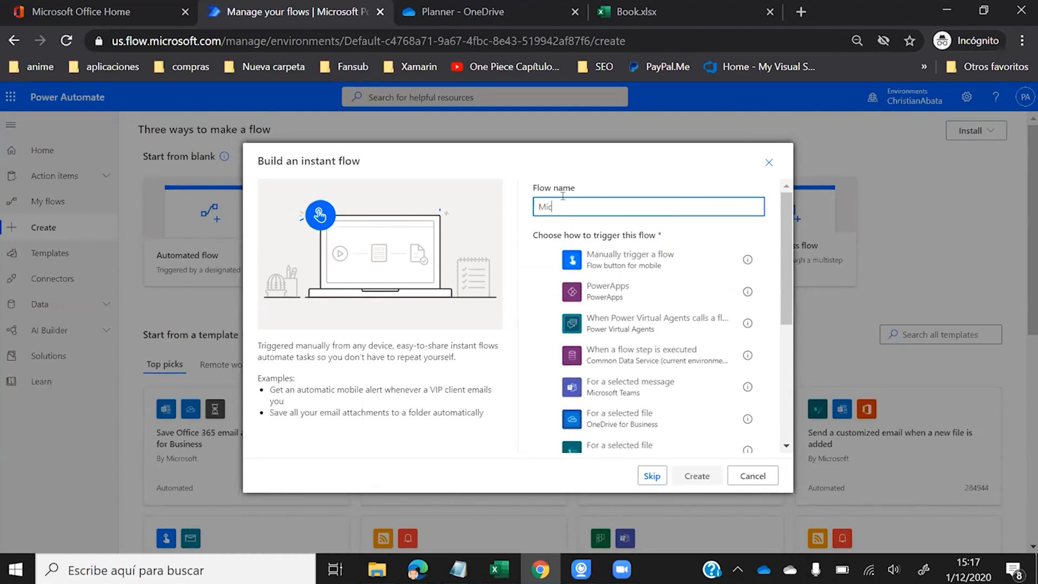
key("BackSpace")
key("BackSpace")
type("grate")
left_click(656, 263)
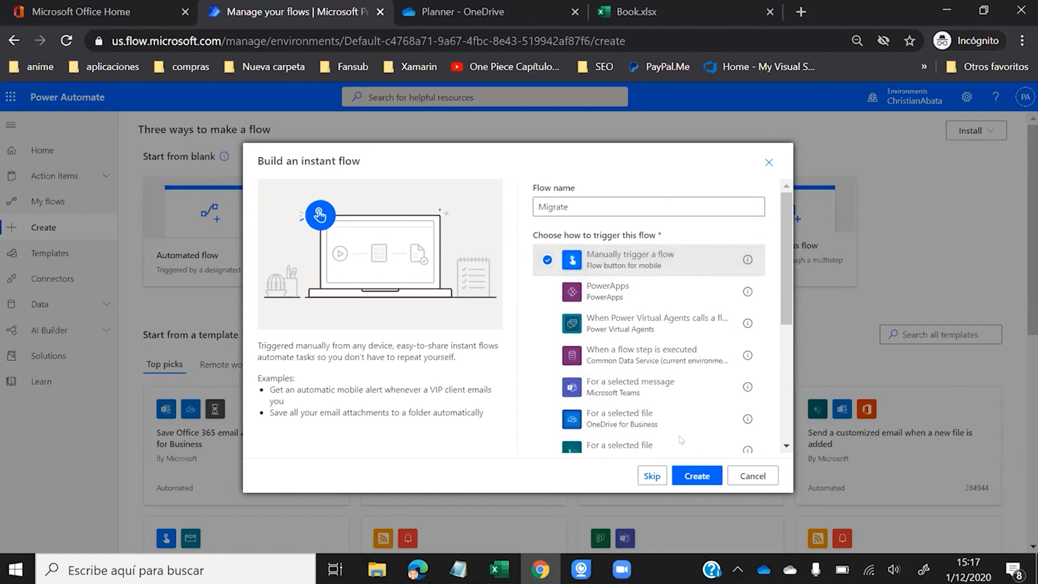
left_click(691, 476)
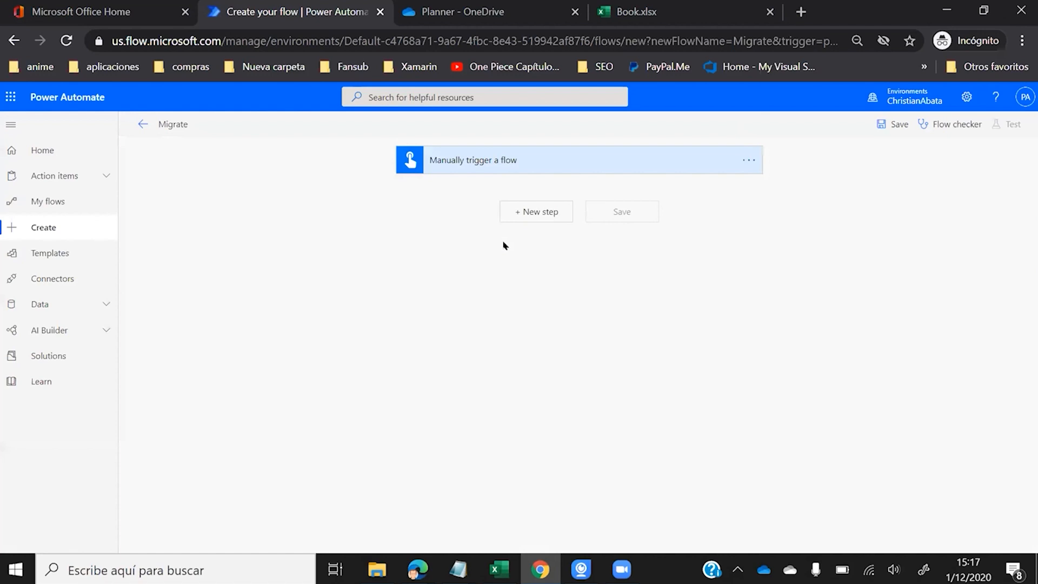
- Add a new step using Excel Online (Business) > List rows present in a table
left_click(524, 216)
left_click(498, 240)
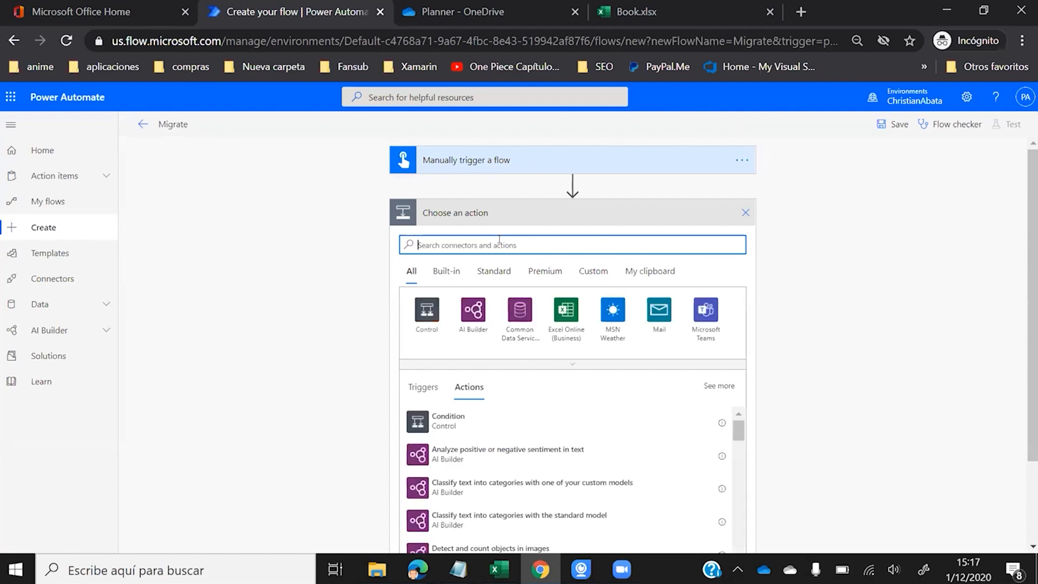
left_click(650, 14)
left_click(283, 15)
left_click(567, 316)
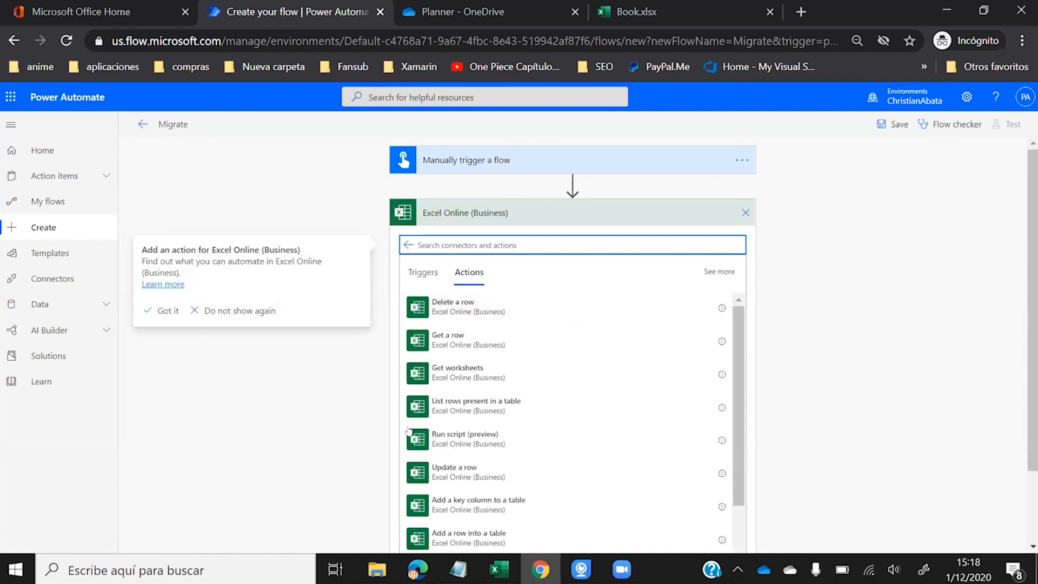
left_click(472, 412)
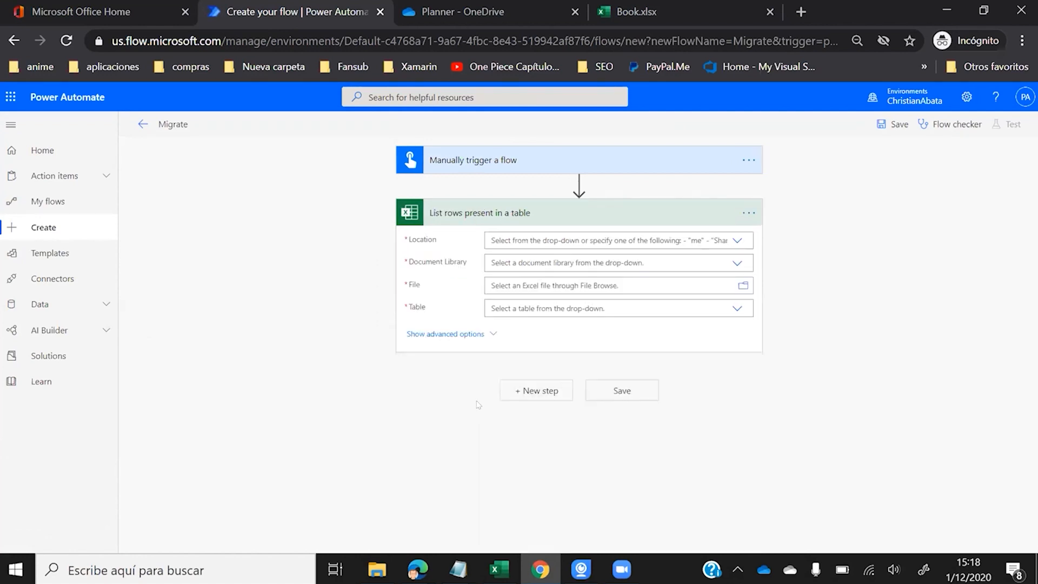
- Set Location to OneDrive for Business and Document Library to OneDrive
left_click(552, 233)
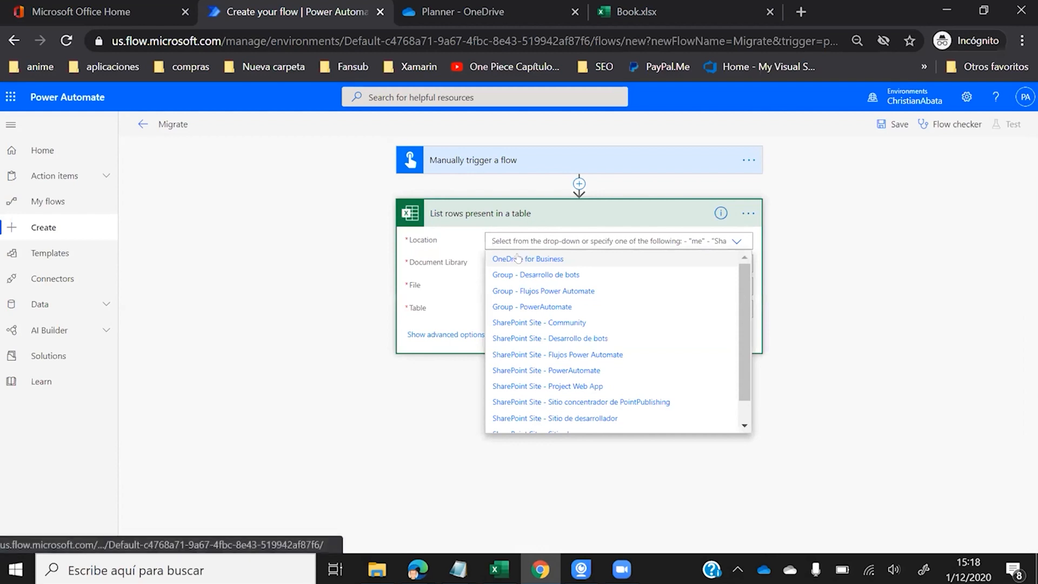
left_click(518, 258)
left_click(525, 258)
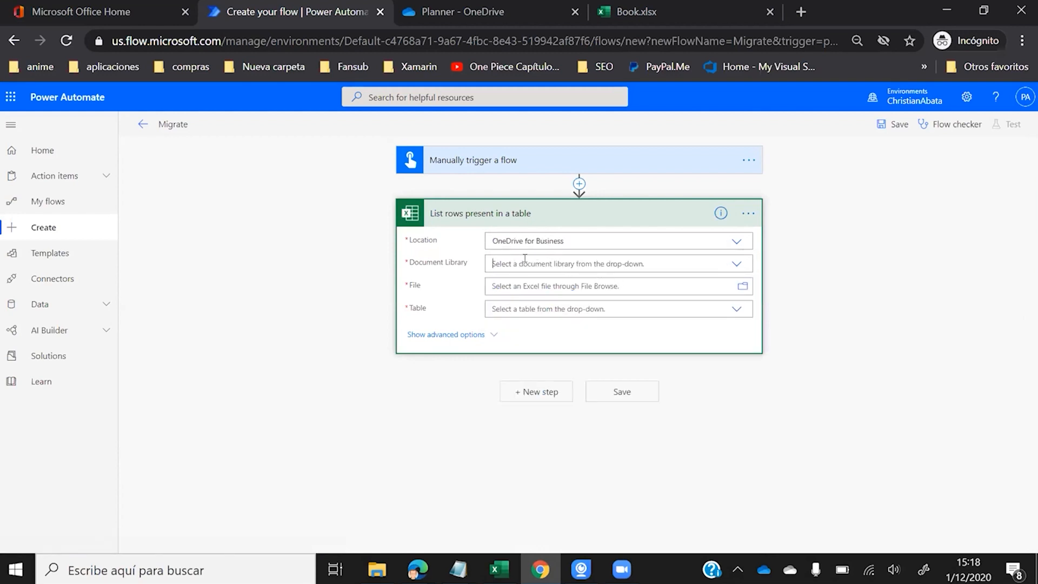
left_click(524, 259)
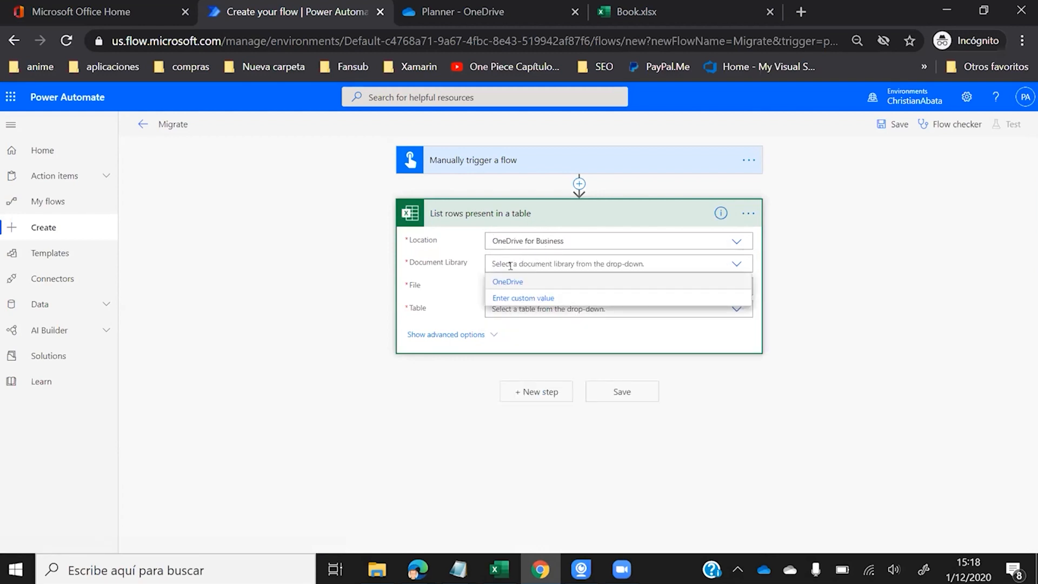
left_click(508, 282)
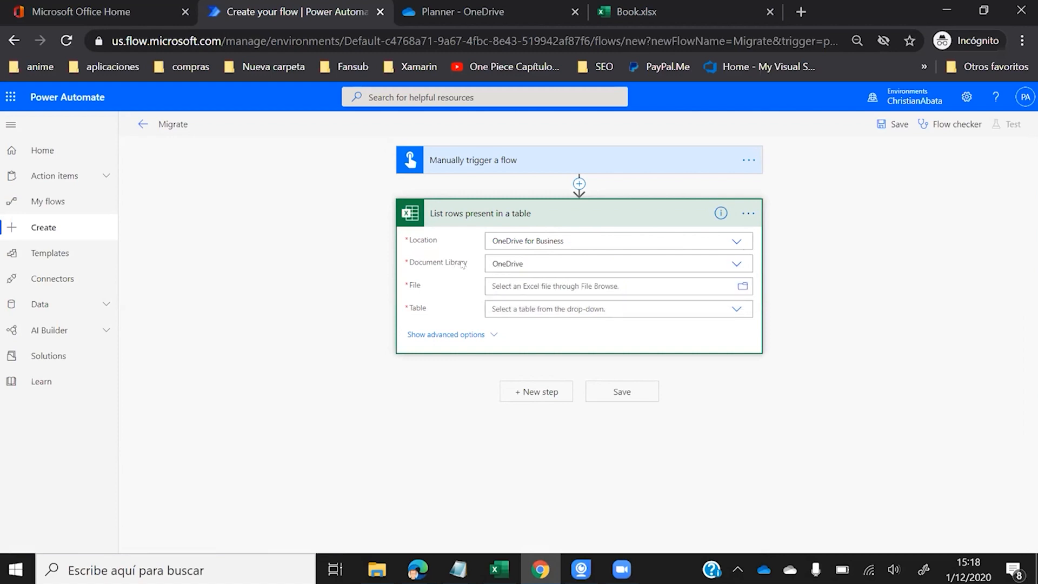
- Set File to /PowerAutomate/Planner/Book.xlsx and glance at its table list
left_click(741, 288)
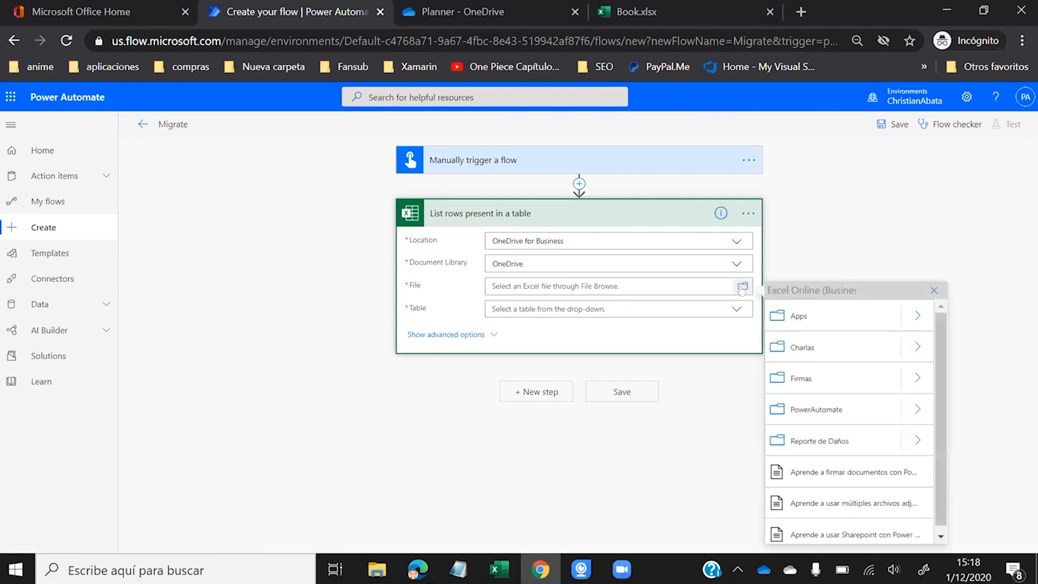
left_click(913, 408)
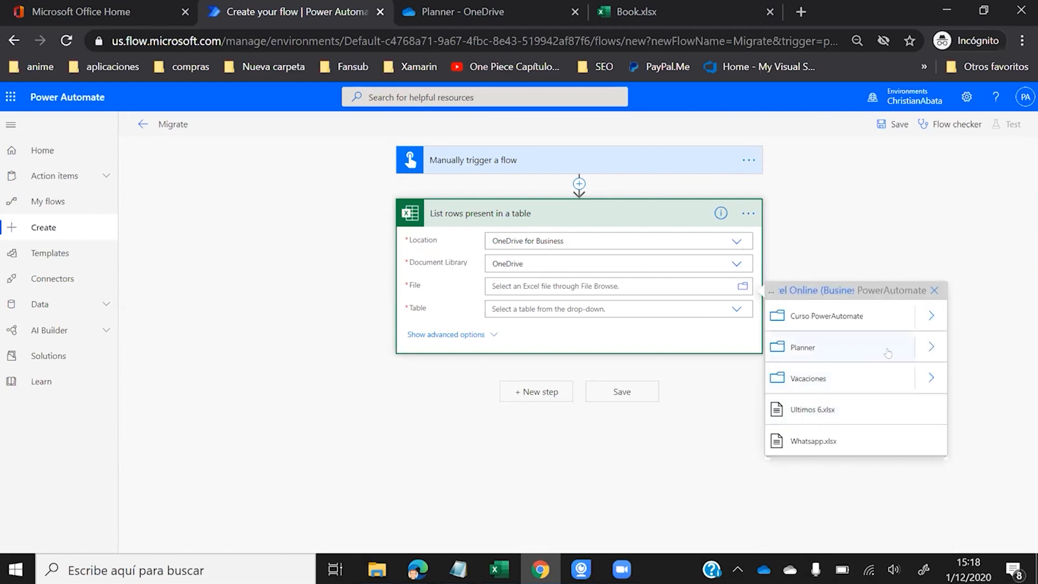
left_click(917, 344)
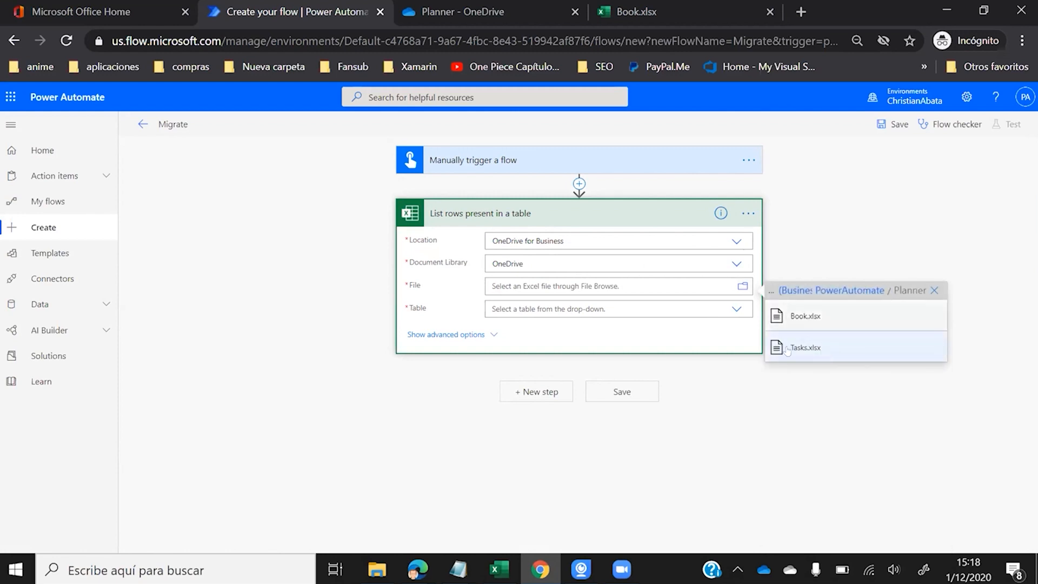
left_click(792, 324)
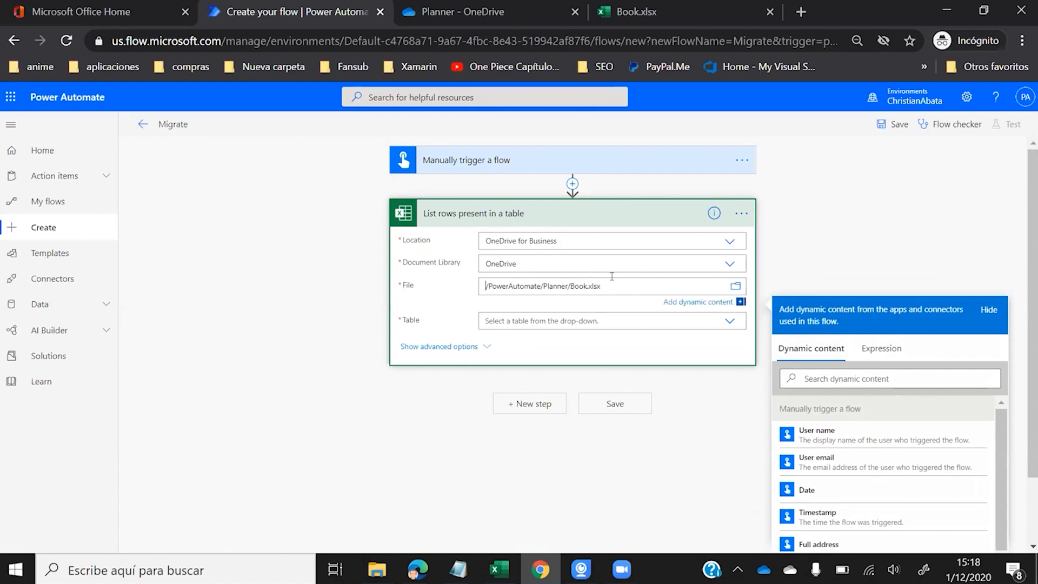
left_click(533, 312)
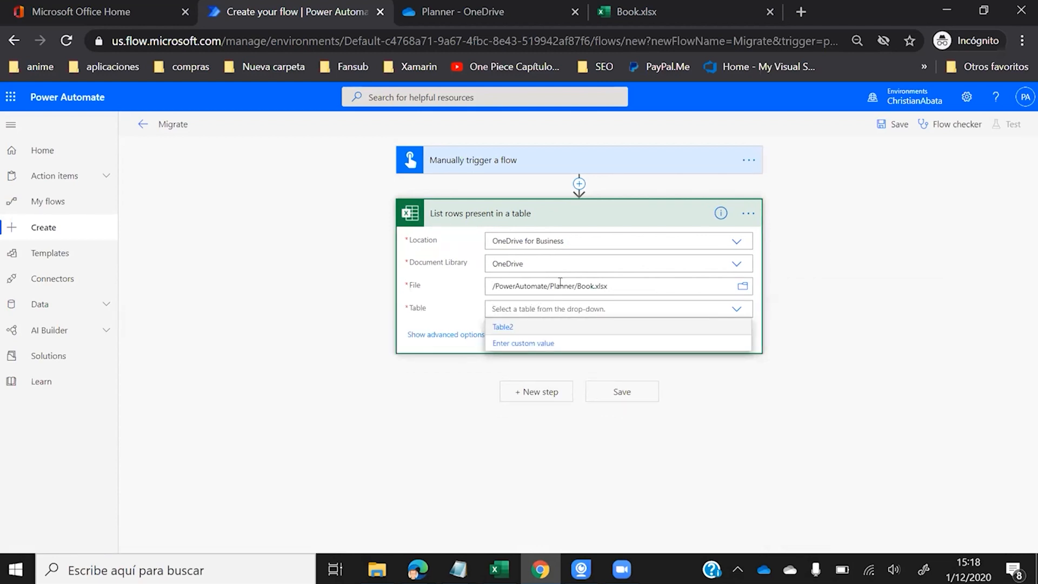
left_click(445, 298)
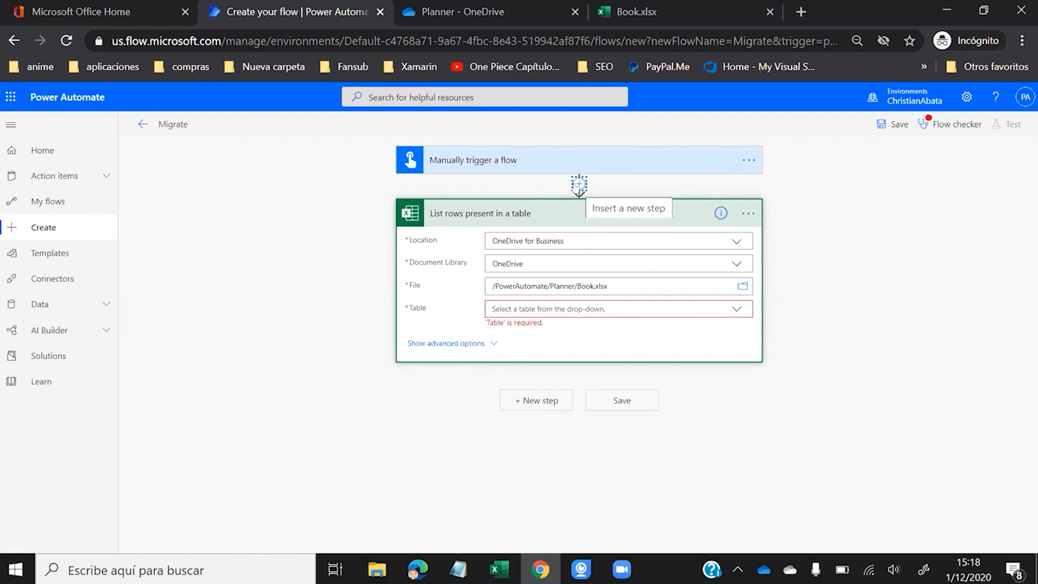
- Insert a step after the trigger, search 'excel', and add List rows present in a table
left_click(578, 184)
left_click(565, 199)
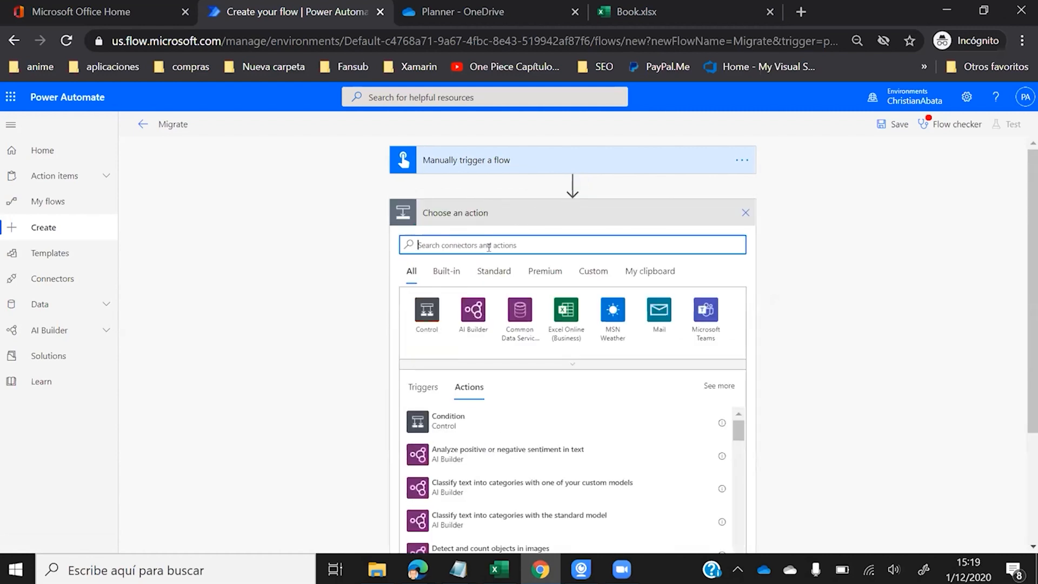
type("exce")
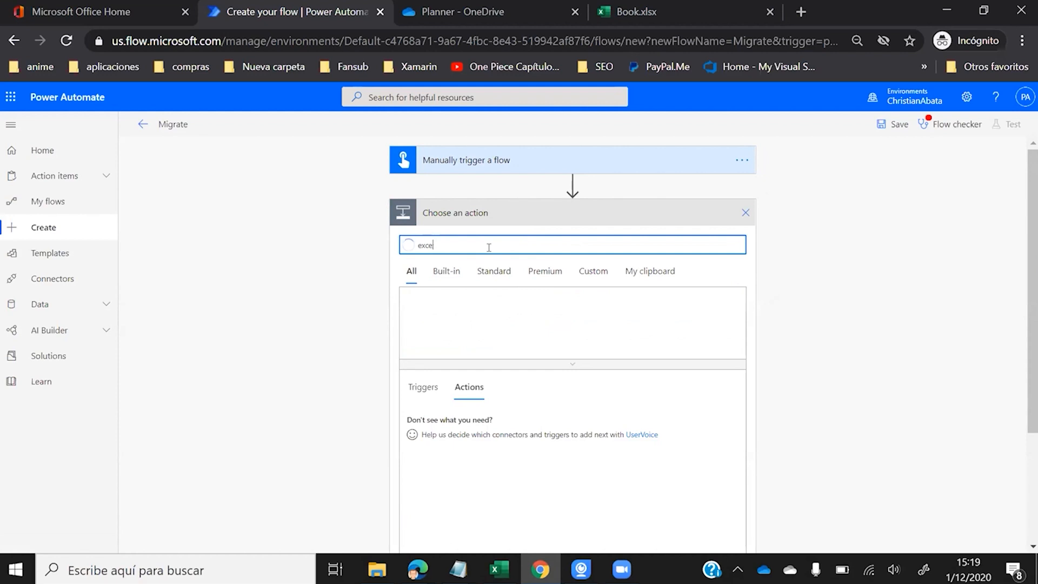
type("l")
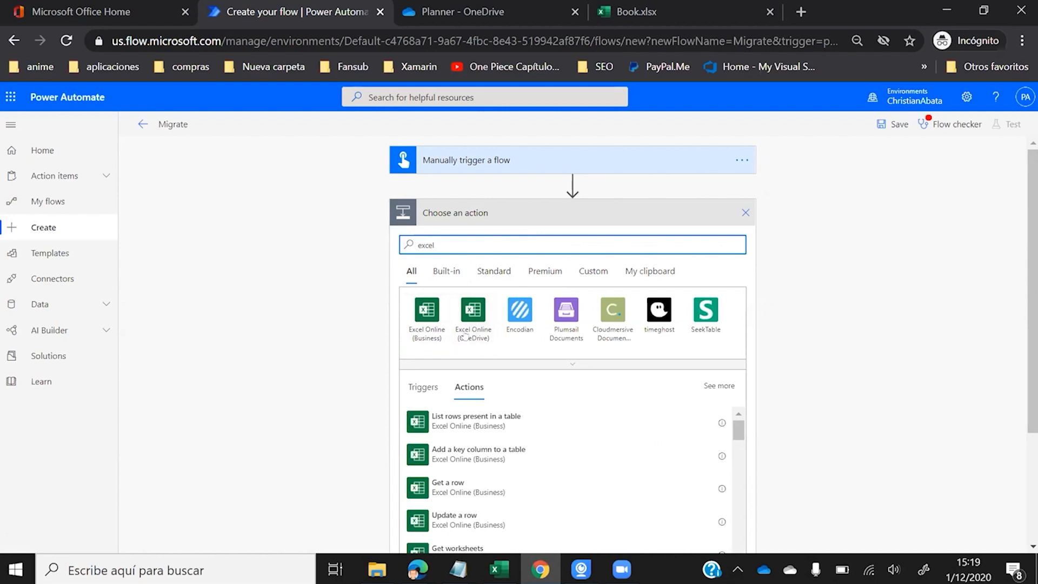
left_click(734, 214)
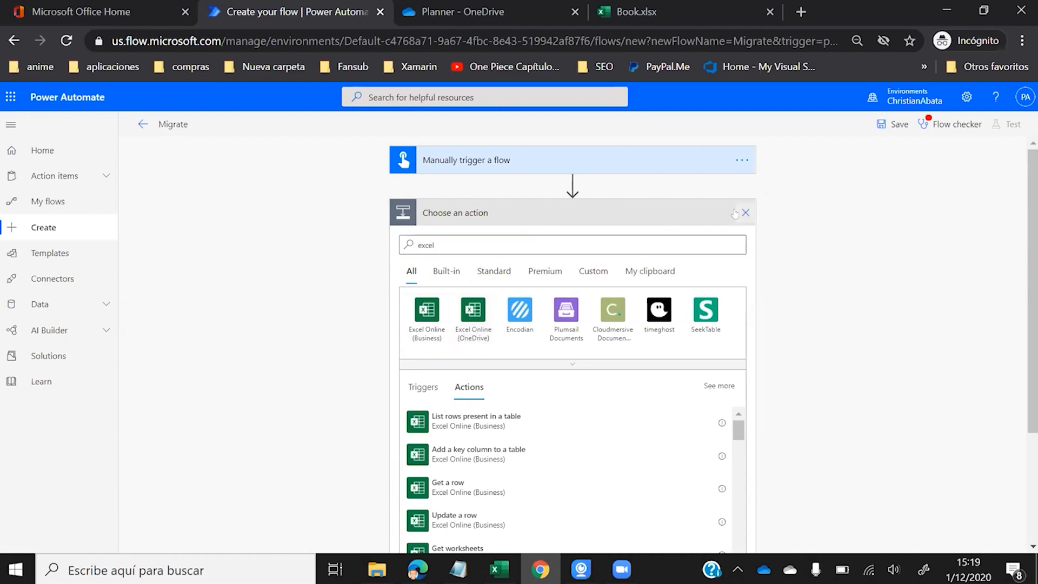
left_click(745, 213)
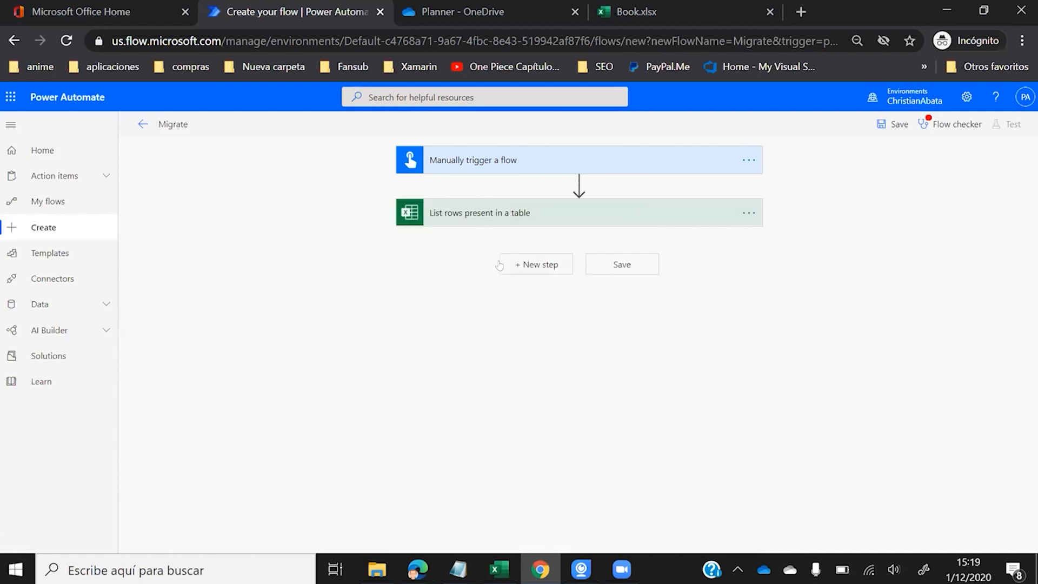
- Set the list-rows Table to Table2 and save the Migrate flow
left_click(493, 213)
left_click(514, 308)
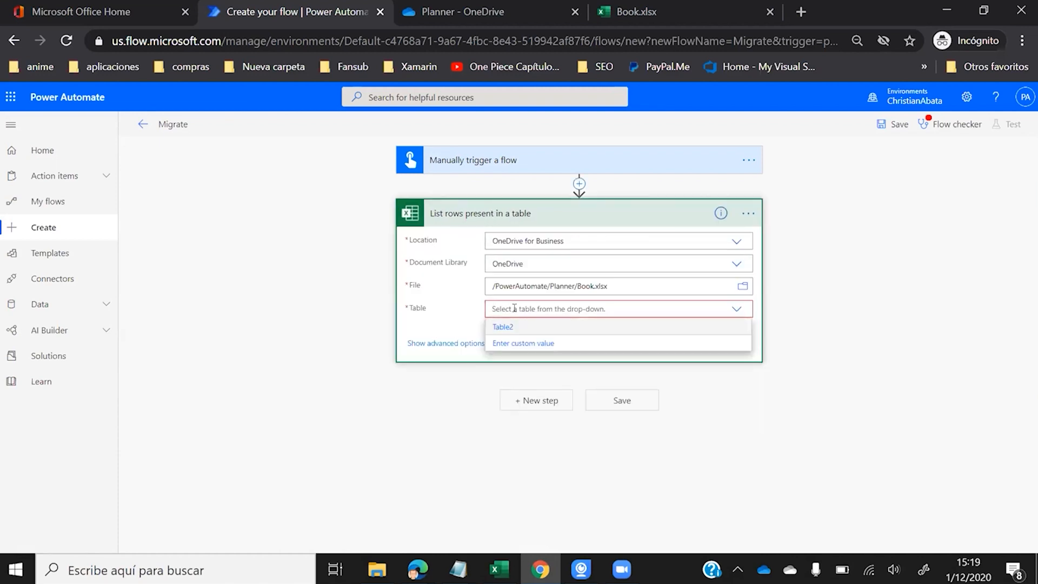
left_click(497, 326)
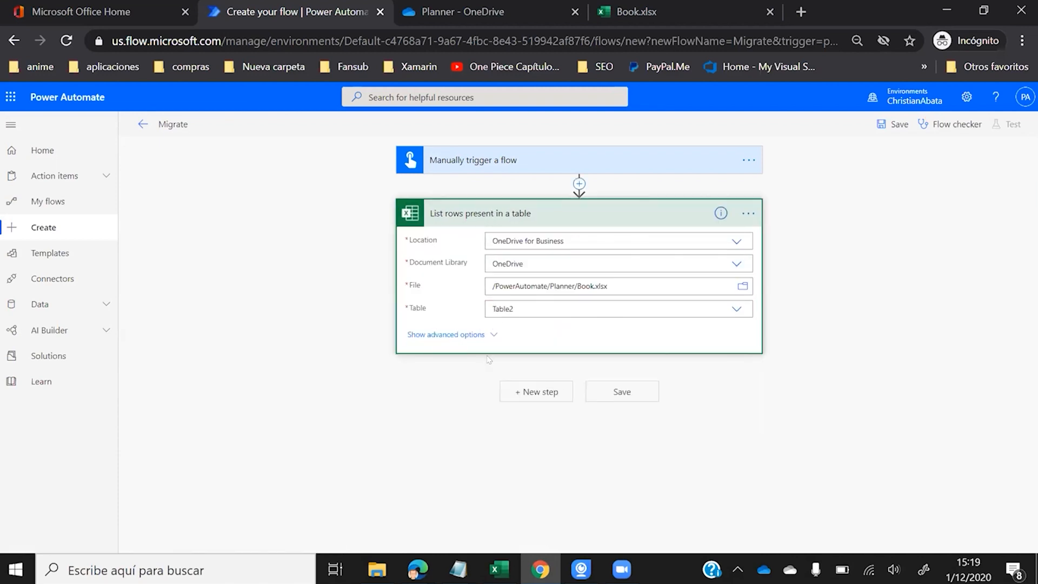
left_click(611, 395)
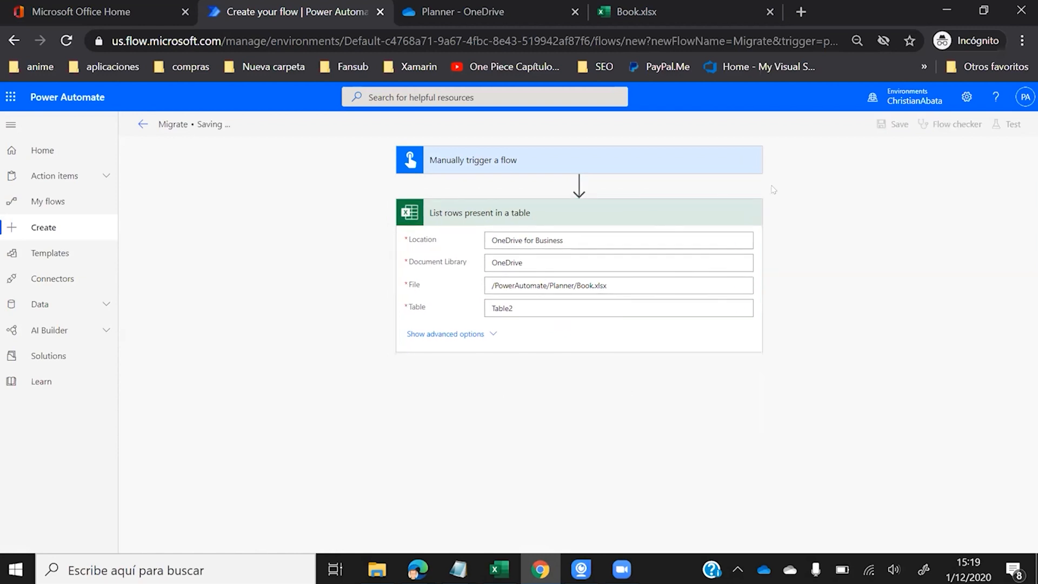
- Test-run Migrate with a manual trigger, then expand List rows to see Table2 from Book.xlsx
left_click(1006, 124)
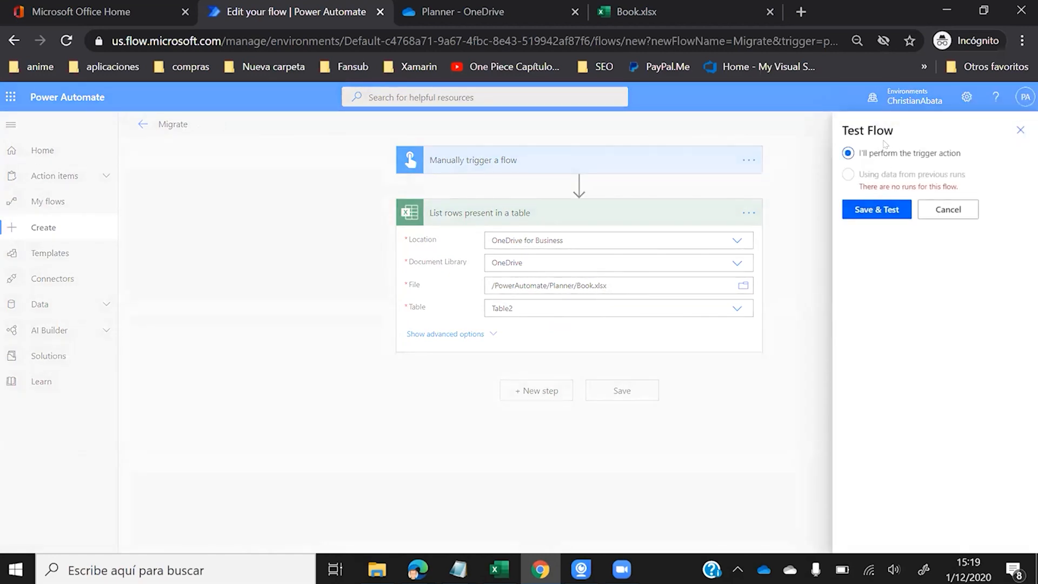
left_click(861, 206)
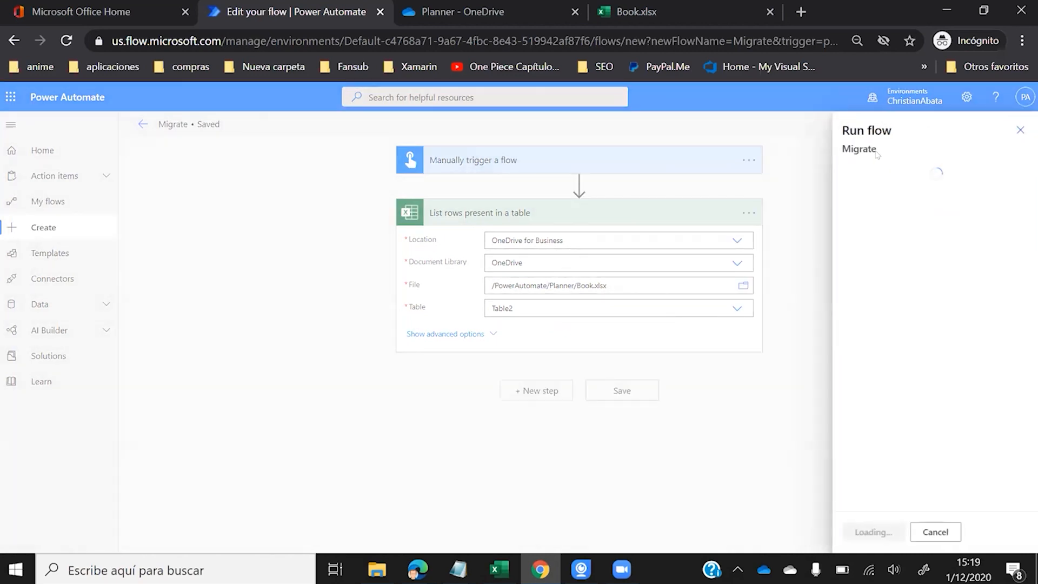
left_click(864, 532)
left_click(862, 533)
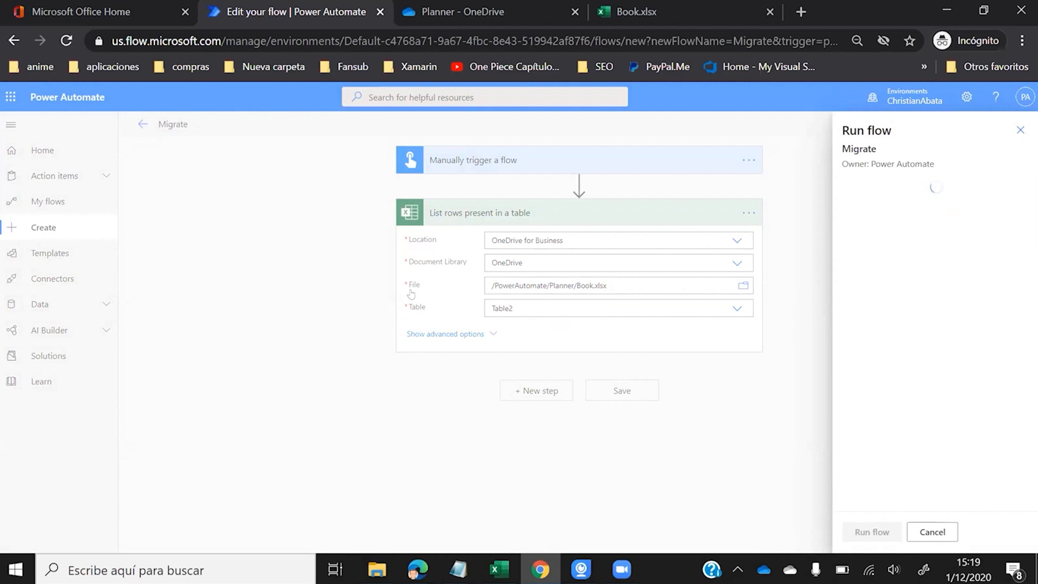
left_click(856, 531)
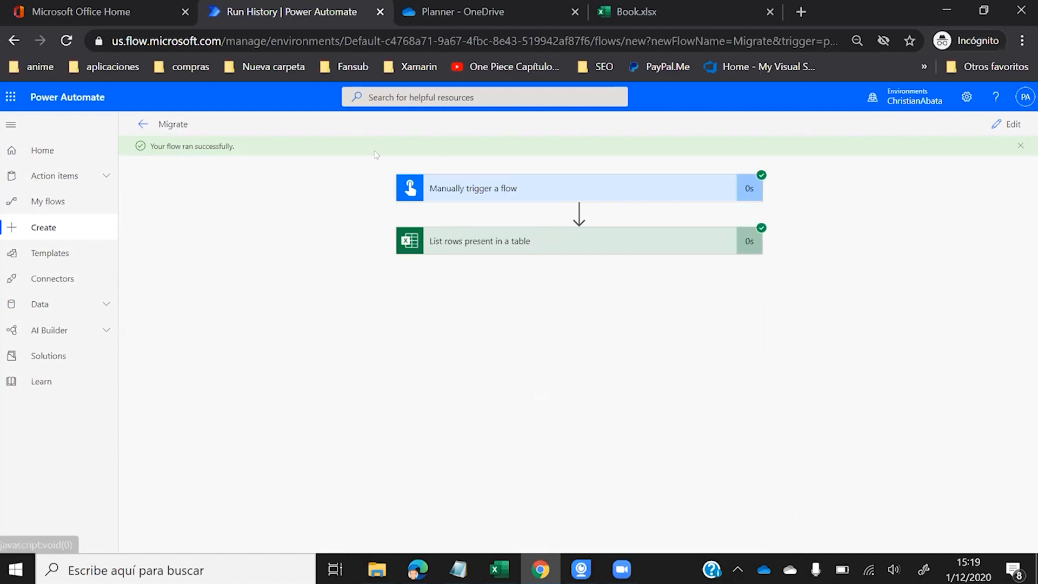
left_click(482, 233)
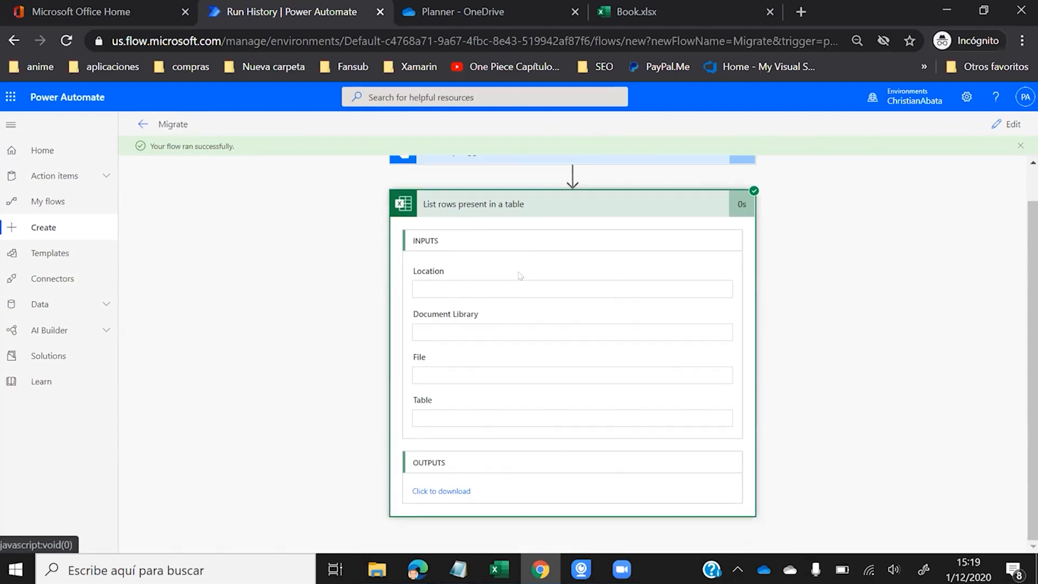
left_click(430, 491)
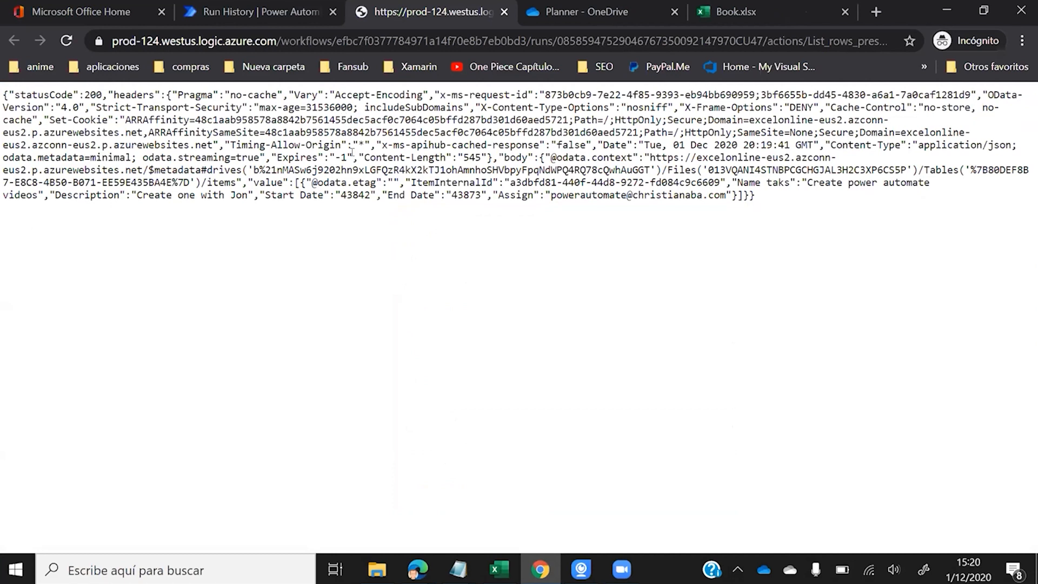
left_click_drag(263, 193, 323, 193)
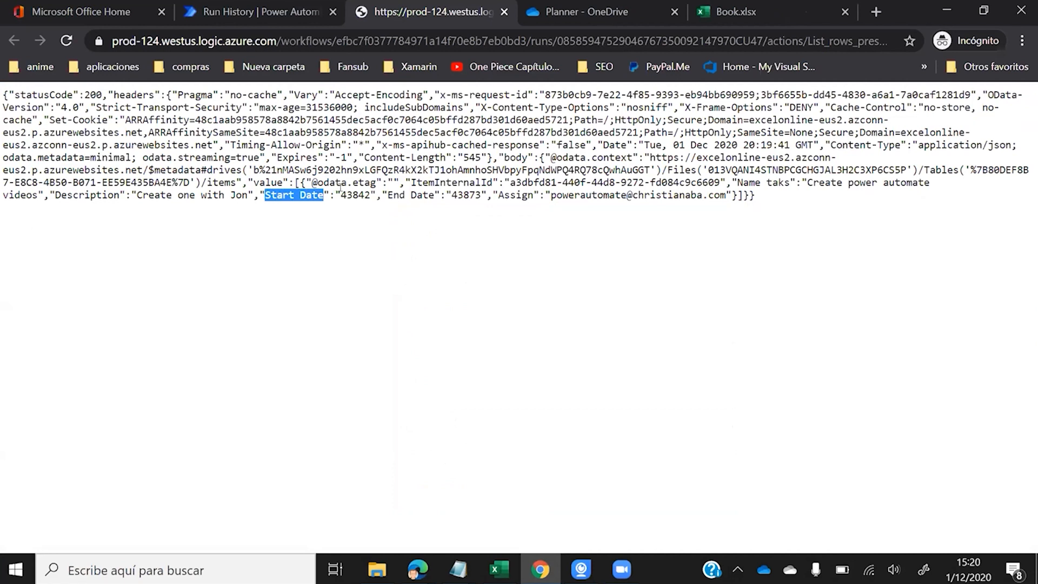
left_click_drag(388, 194, 434, 195)
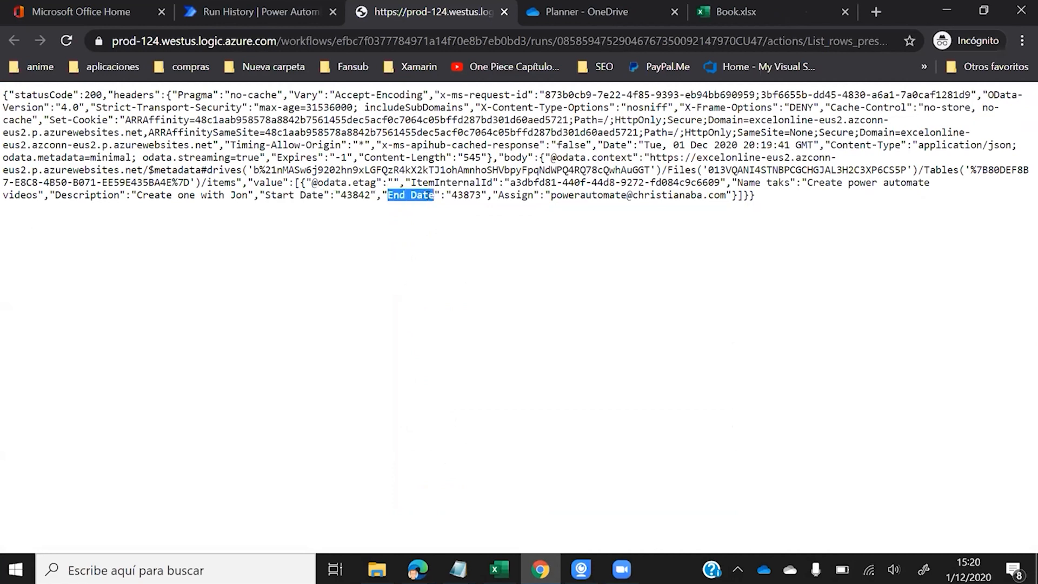
left_click_drag(264, 194, 370, 194)
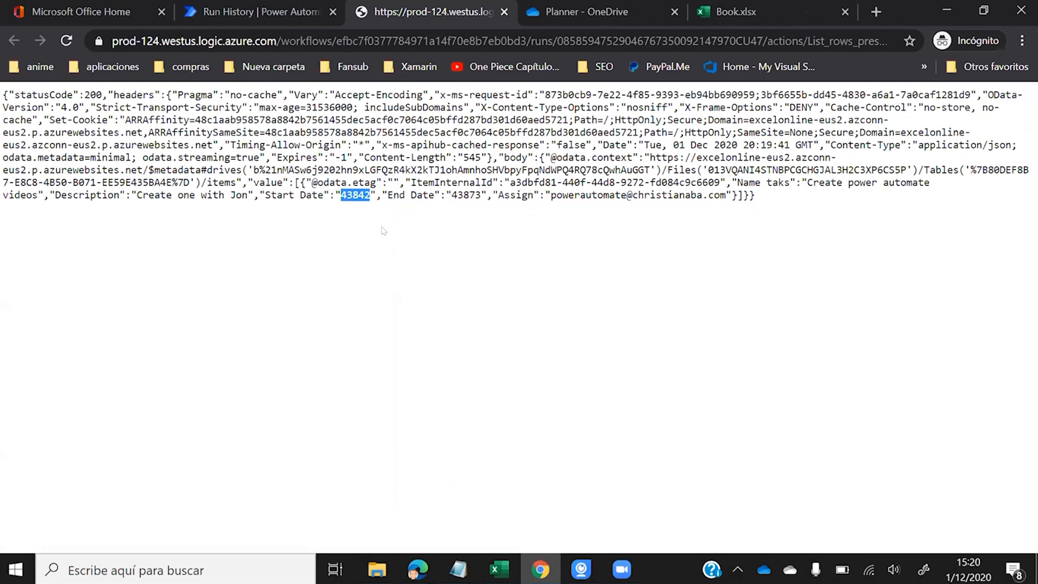
double_click(353, 193)
double_click(455, 194)
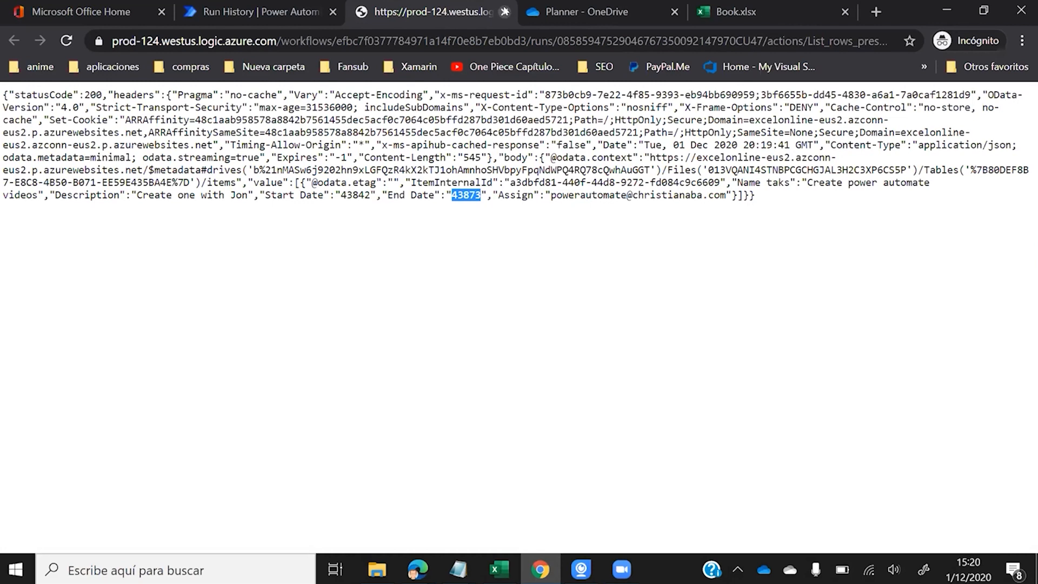
left_click(504, 12)
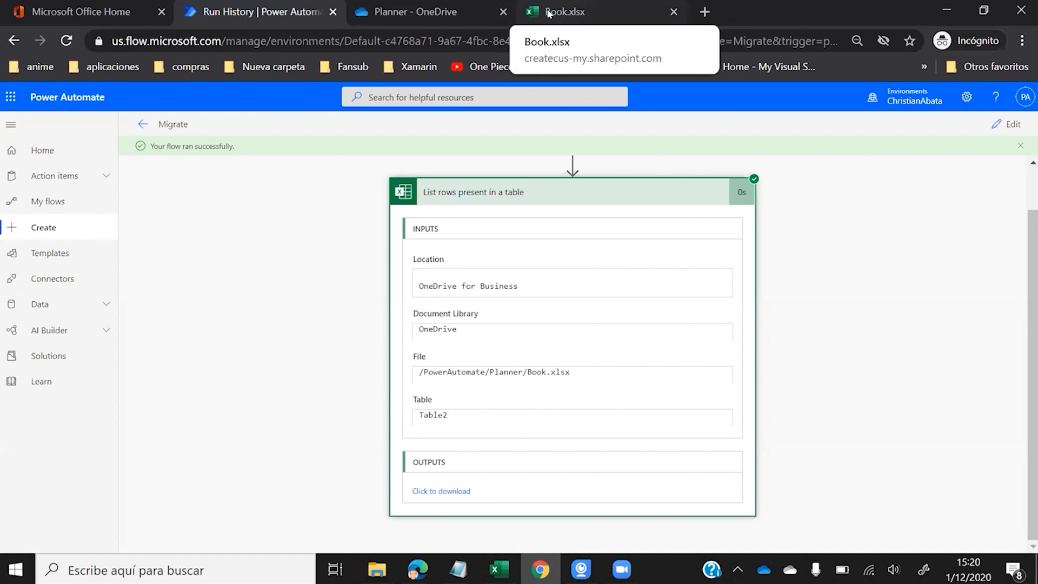
- In Book.xlsx, format the Start Date column C as Text
left_click(548, 13)
left_click_drag(211, 270, 277, 271)
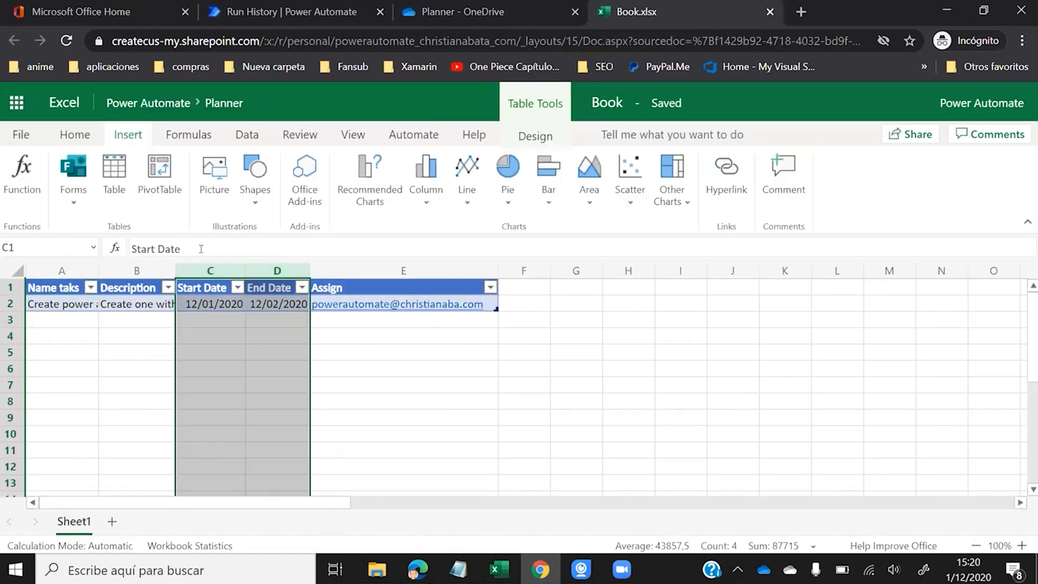
right_click(261, 266)
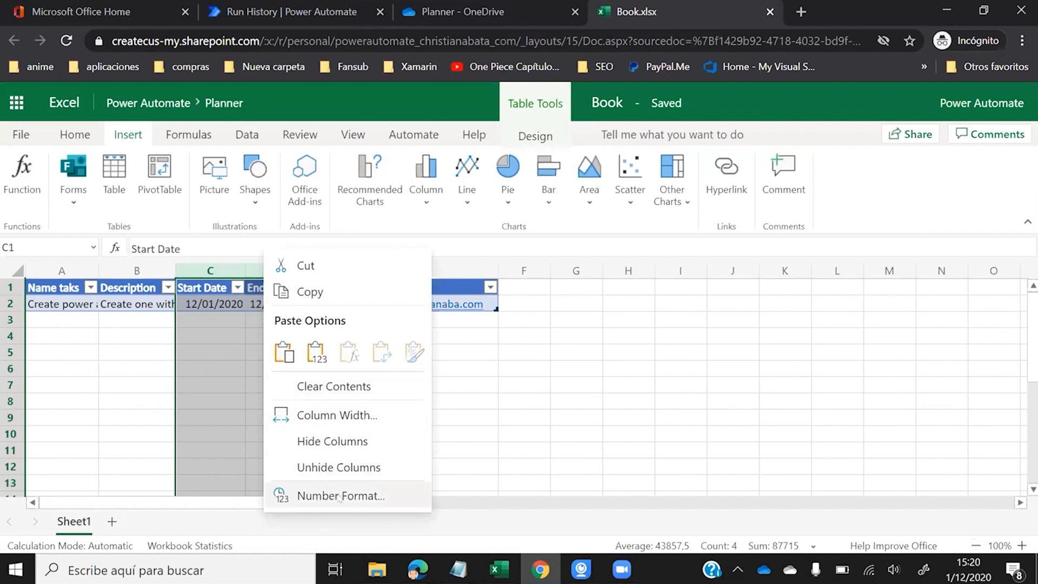
left_click(215, 290)
left_click(211, 272)
right_click(211, 276)
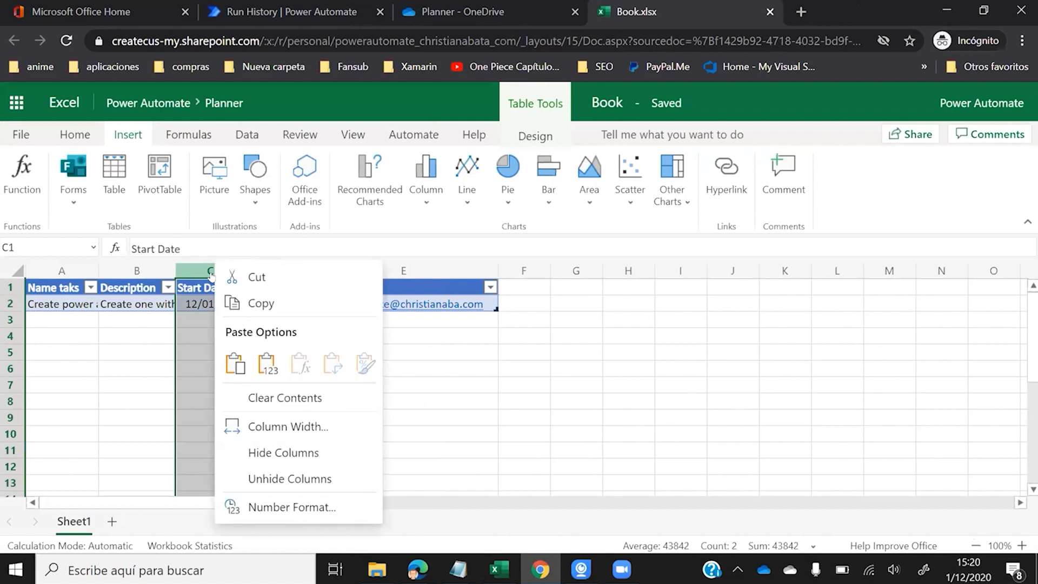
left_click(346, 507)
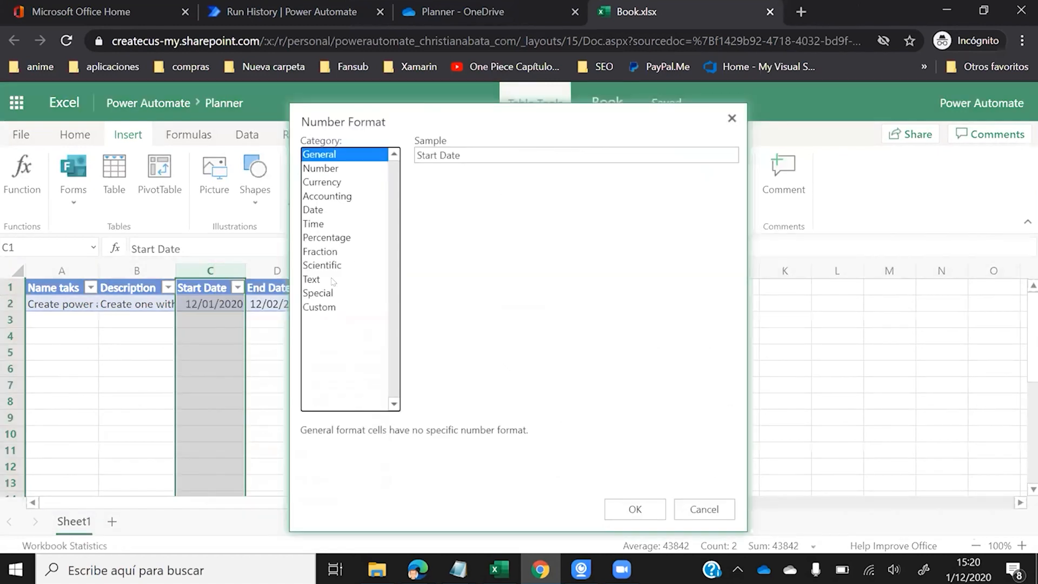
left_click(330, 281)
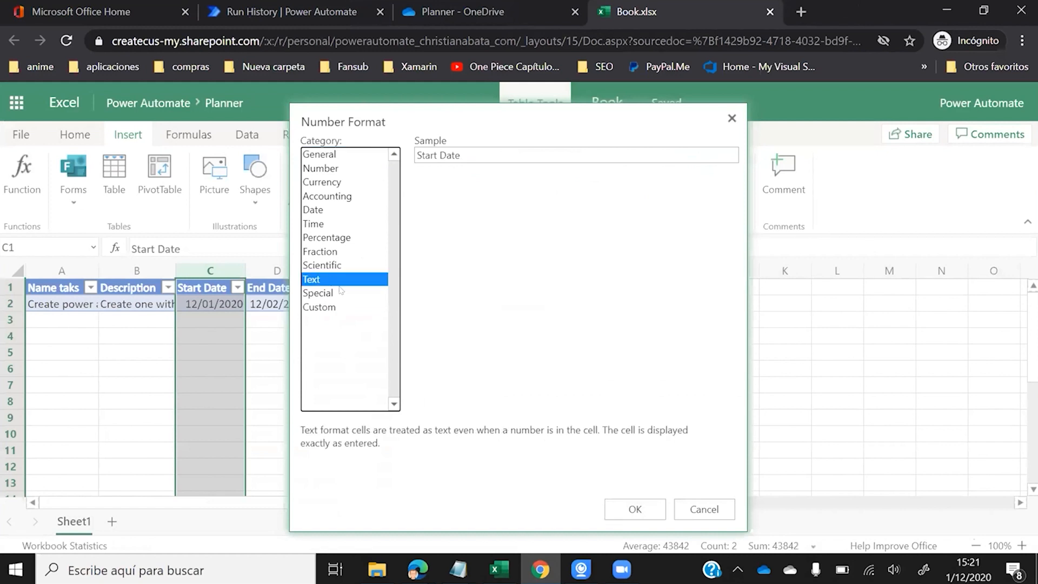
left_click(633, 509)
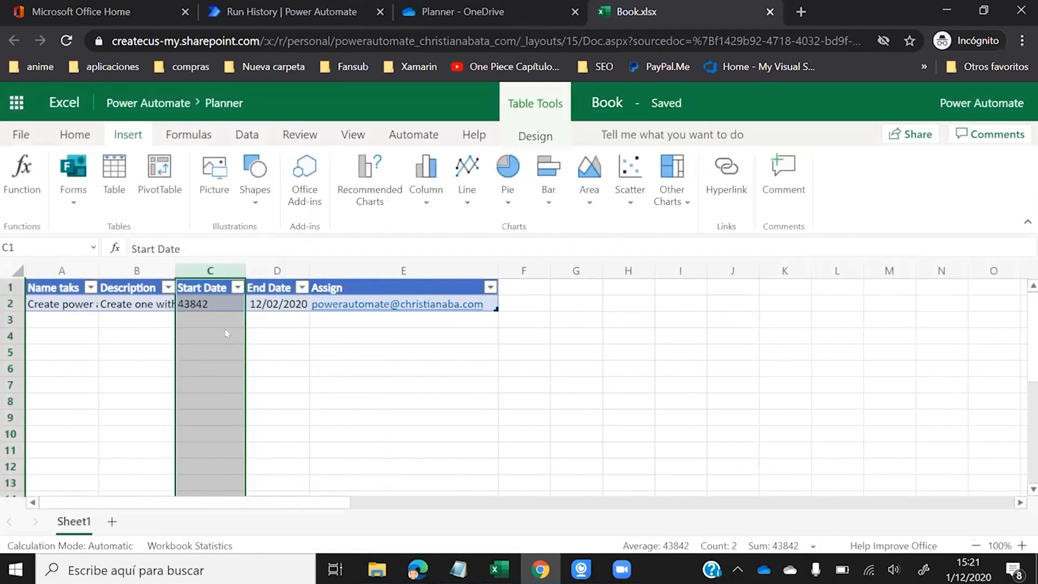
- Re-enter the start date 12/01/2020 in cell C2
left_click(208, 307)
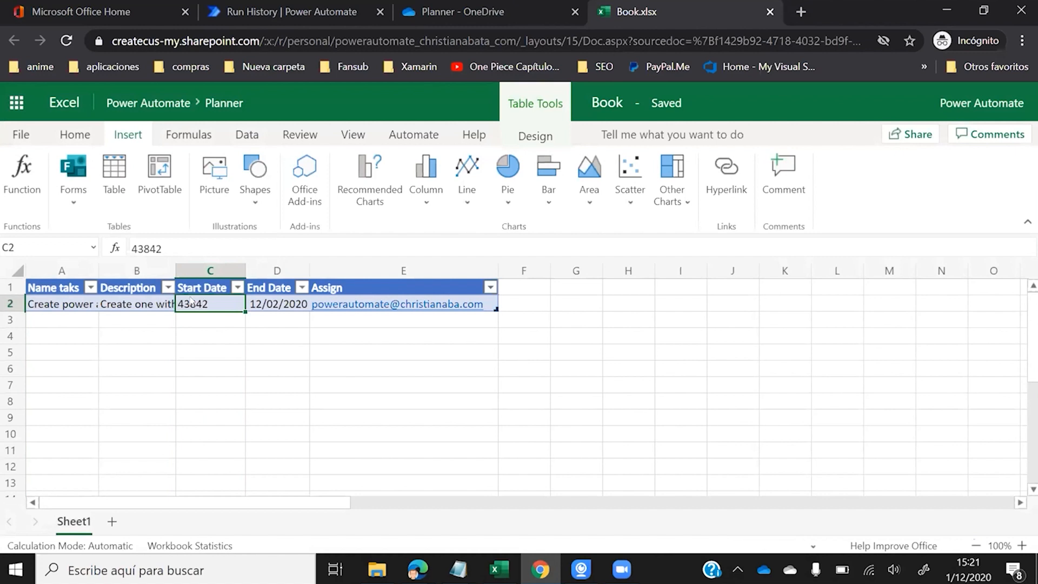
left_click(296, 15)
left_click(640, 13)
type("12")
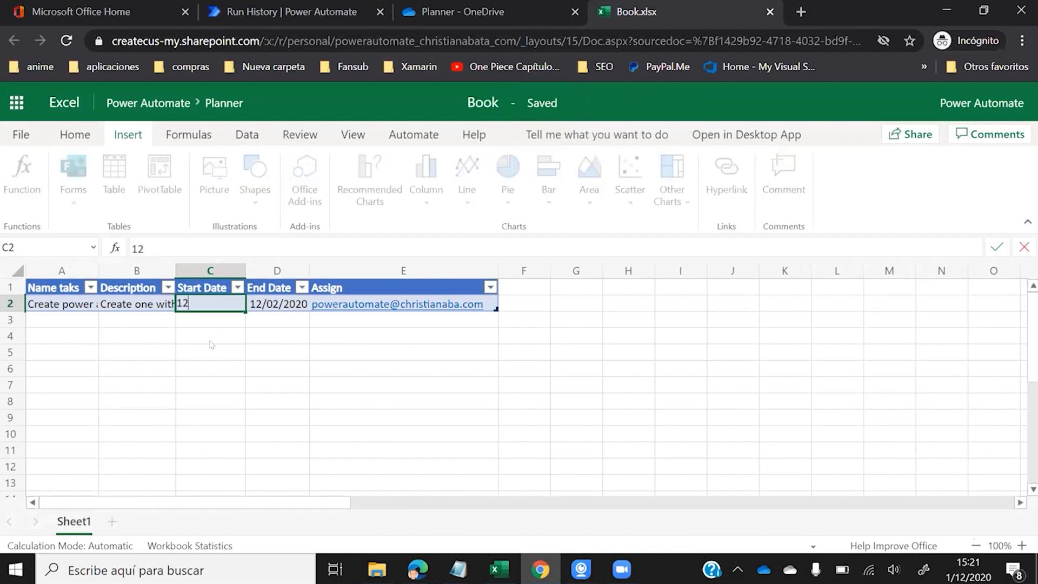
type("/01/2020")
left_click(211, 345)
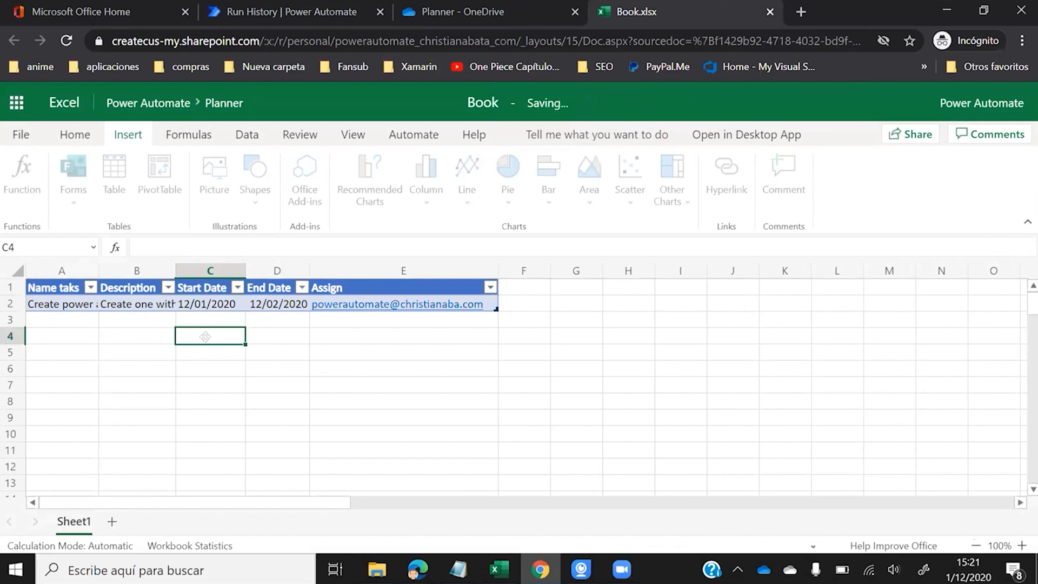
left_click(216, 306)
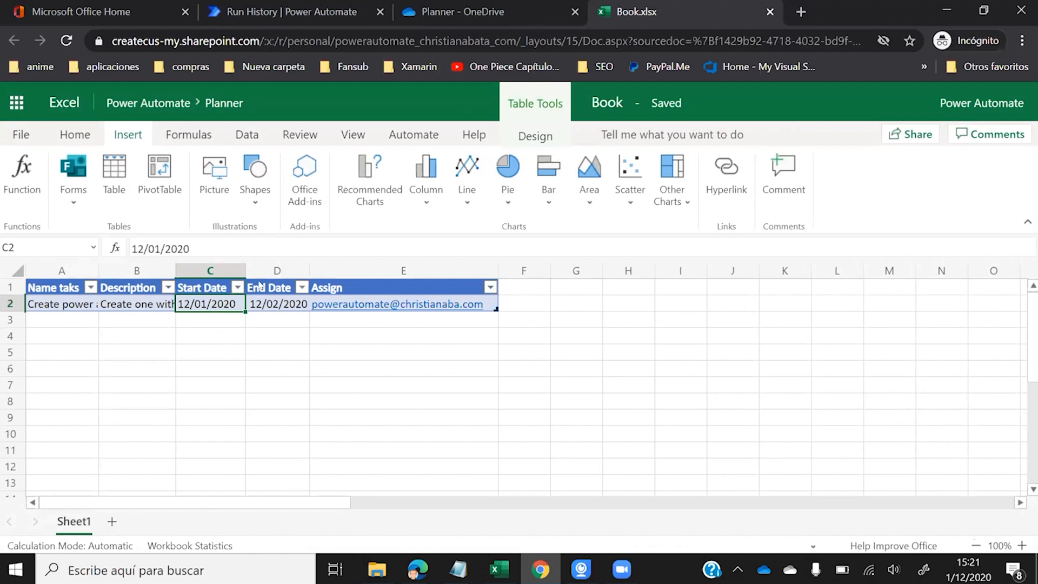
- Format the End Date column D as Text and re-enter 12/02/2020 in D2
left_click(270, 266)
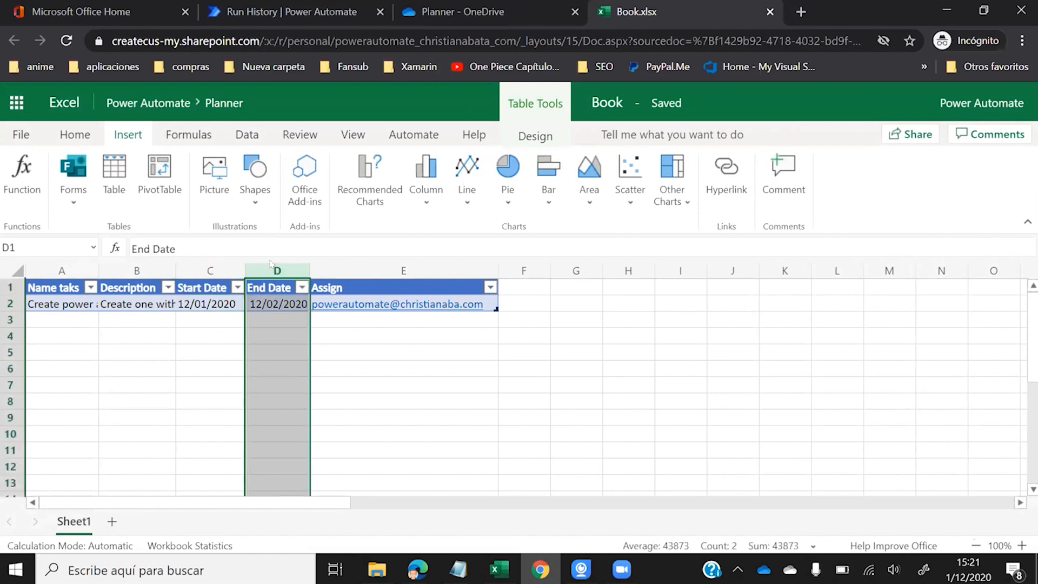
right_click(262, 268)
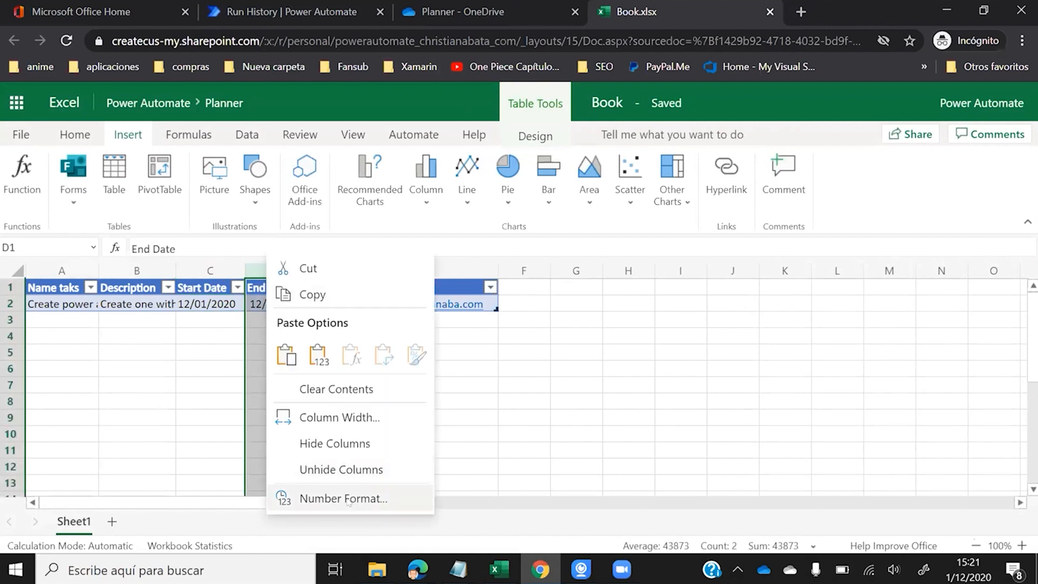
left_click(303, 495)
left_click(329, 280)
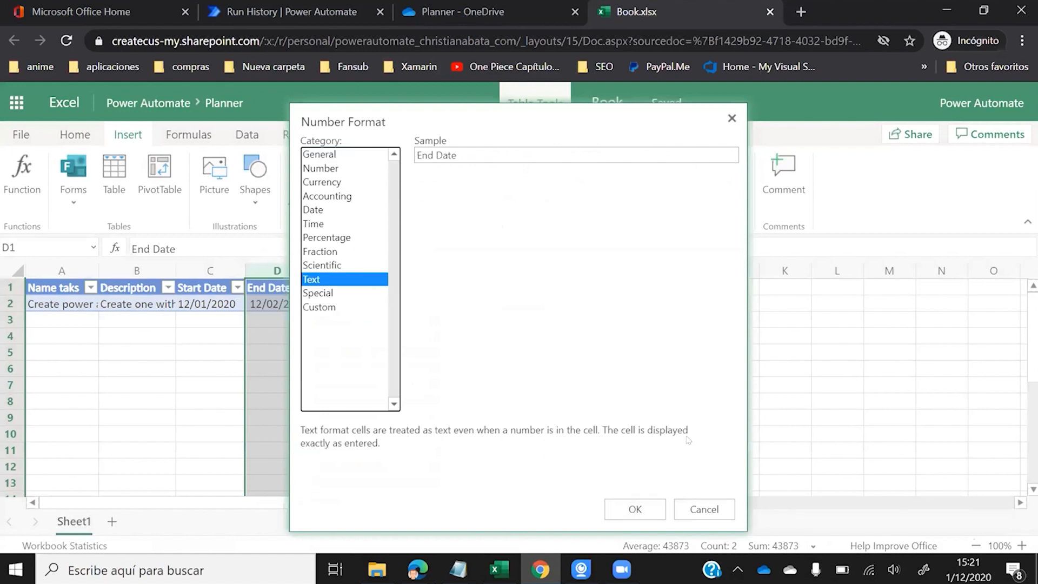
left_click(651, 510)
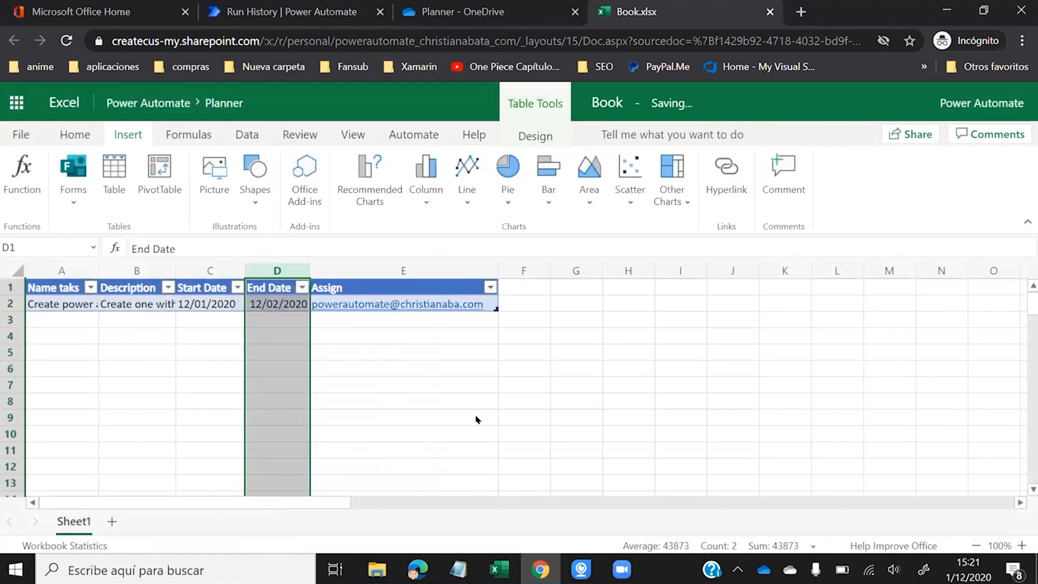
left_click(279, 307)
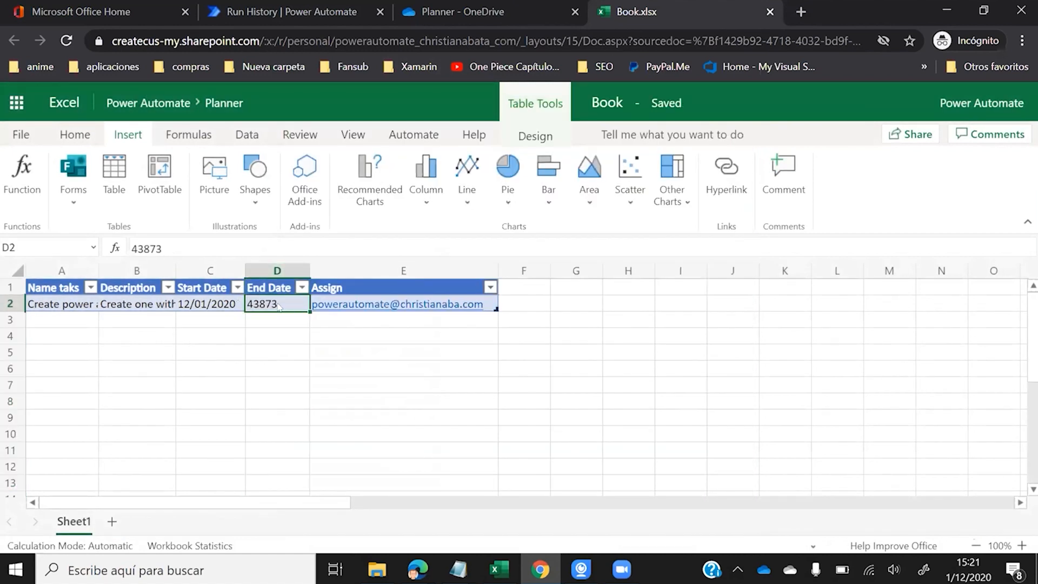
type("12/02/2020")
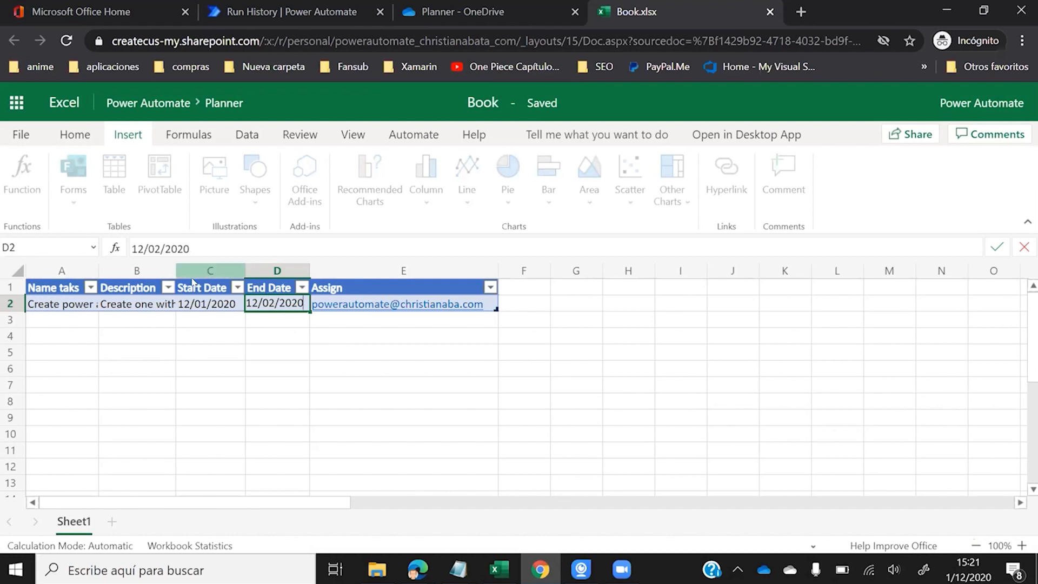
left_click(209, 302)
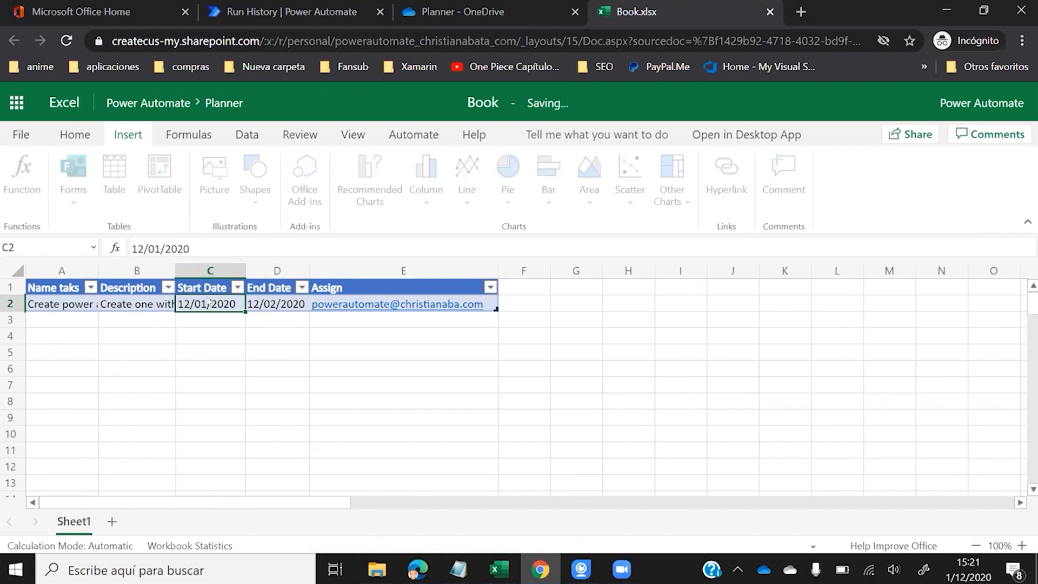
left_click(288, 291)
left_click(263, 307)
left_click(219, 301)
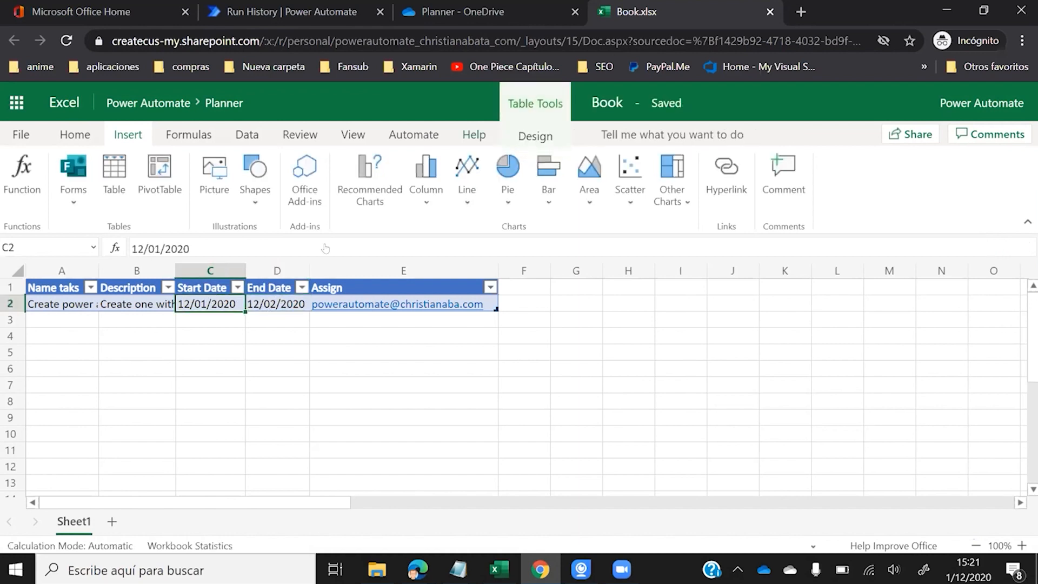
left_click(324, 8)
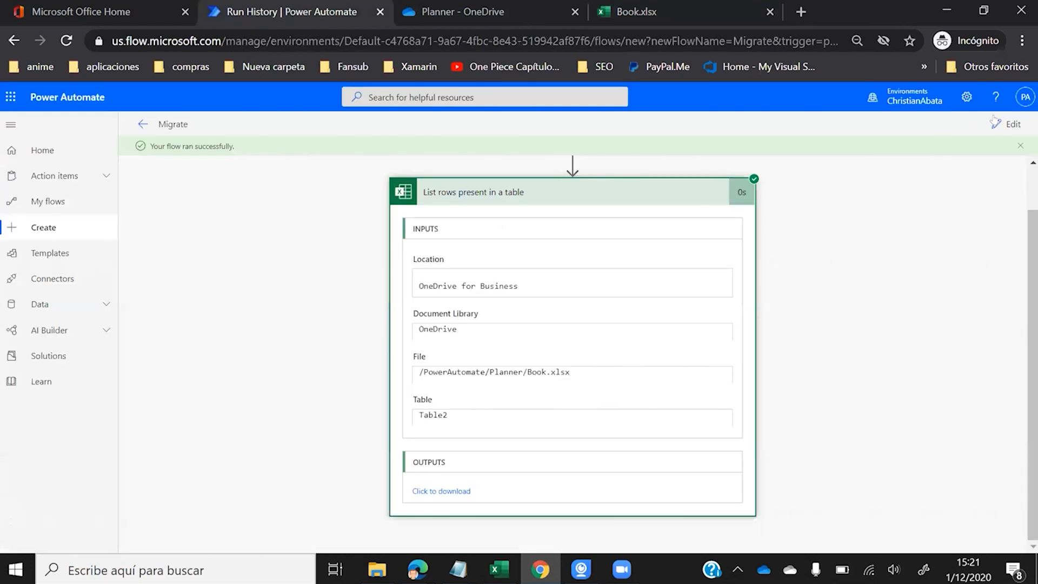
- Save and re-run Migrate with a manual trigger, then expand the List rows present in a table results
left_click(996, 123)
left_click(994, 125)
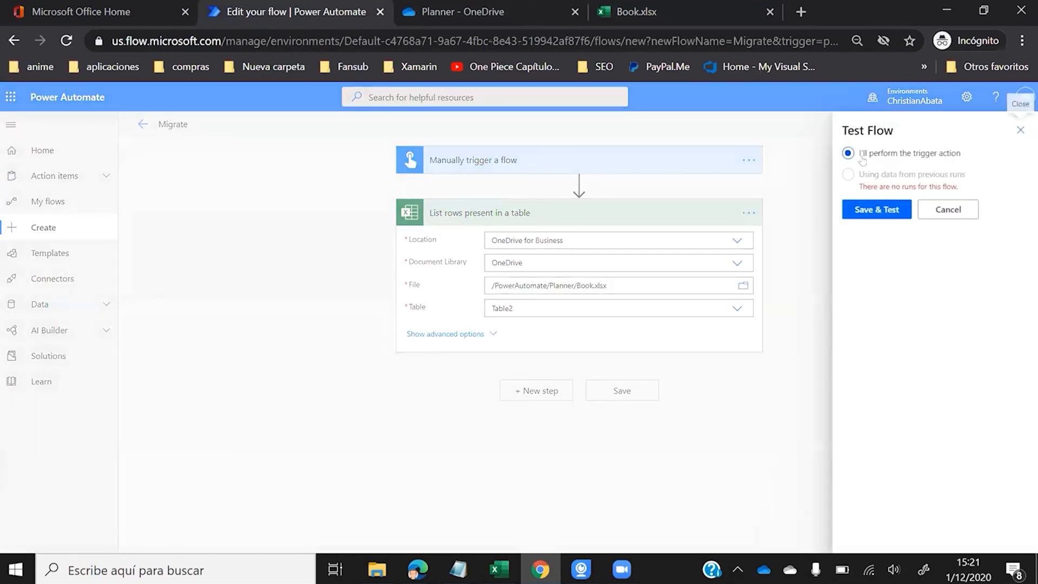
left_click(636, 12)
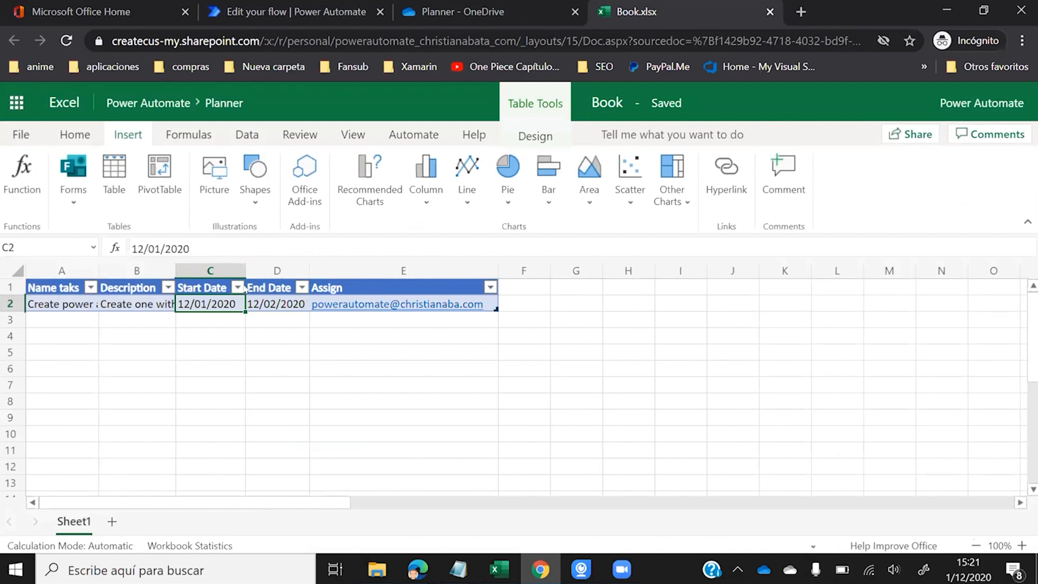
left_click(296, 17)
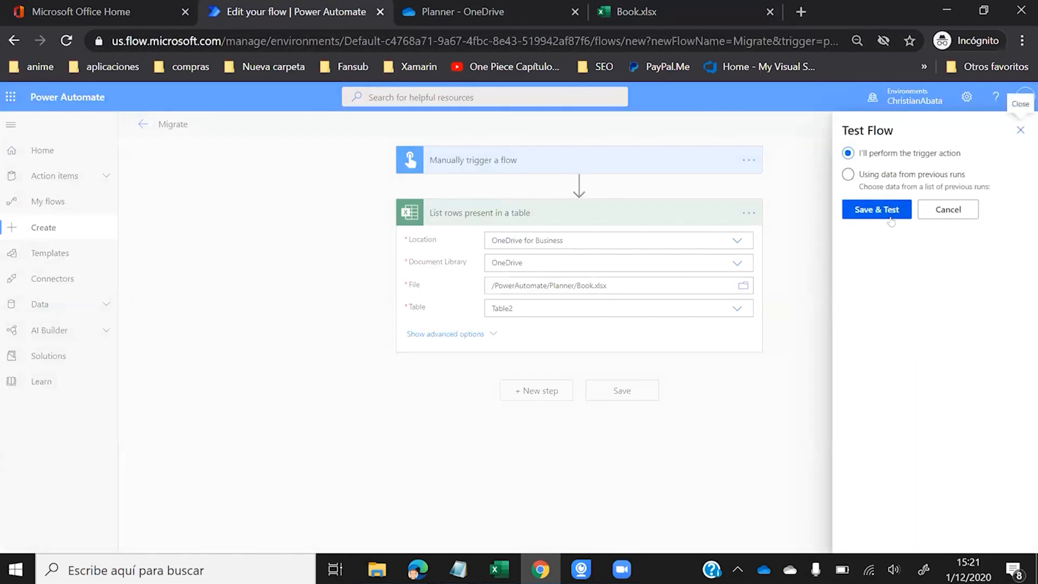
left_click(881, 200)
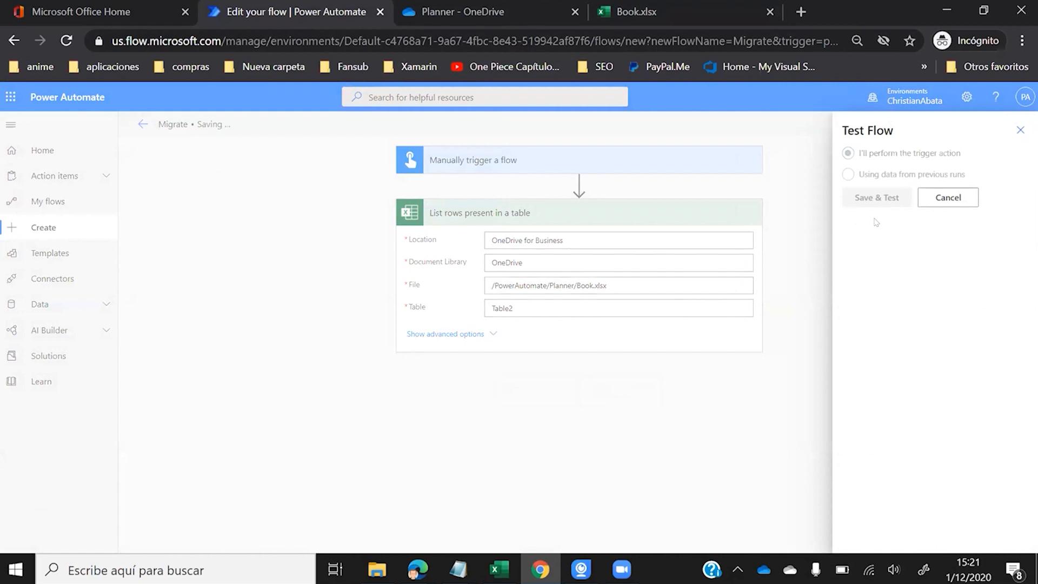
left_click(864, 533)
left_click(865, 532)
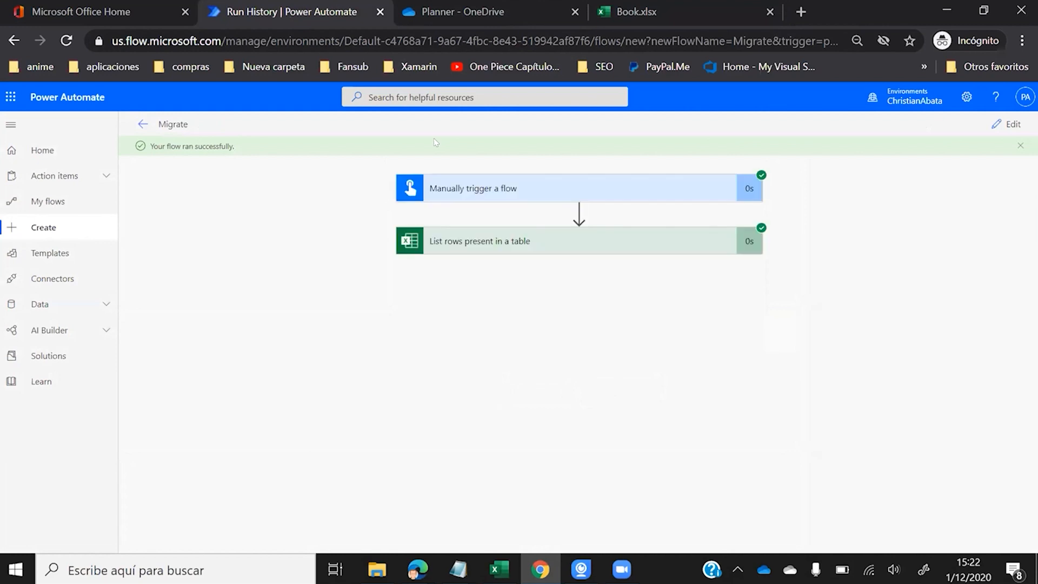
left_click(478, 248)
scroll(463, 275, "down", 1)
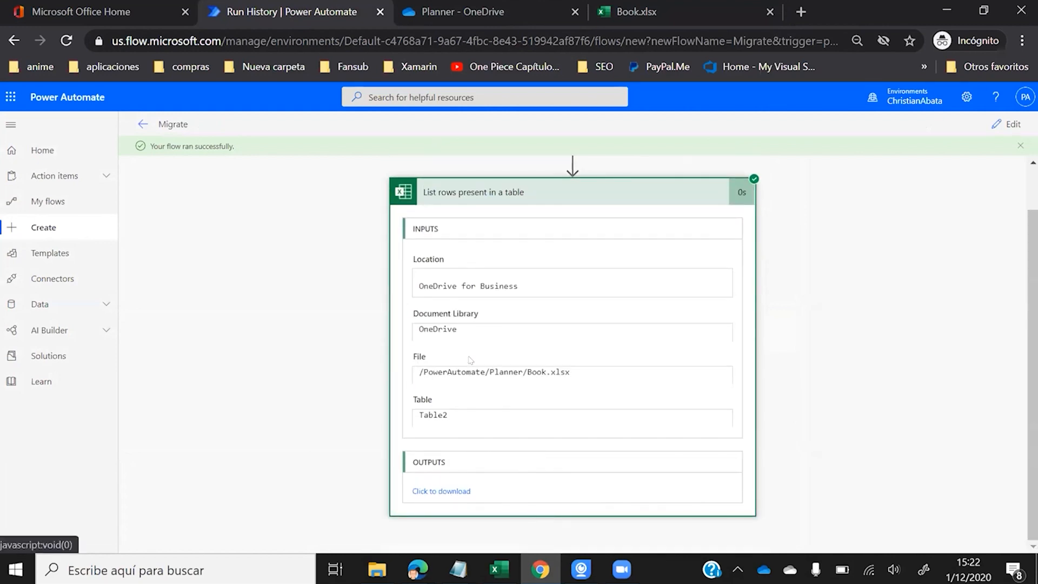
left_click(439, 487)
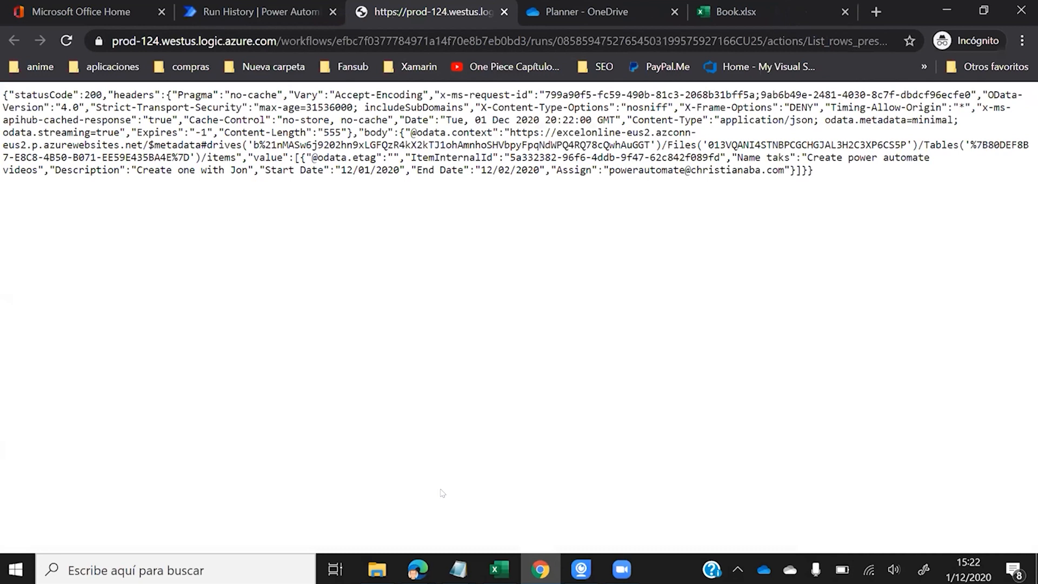
left_click_drag(264, 169, 533, 166)
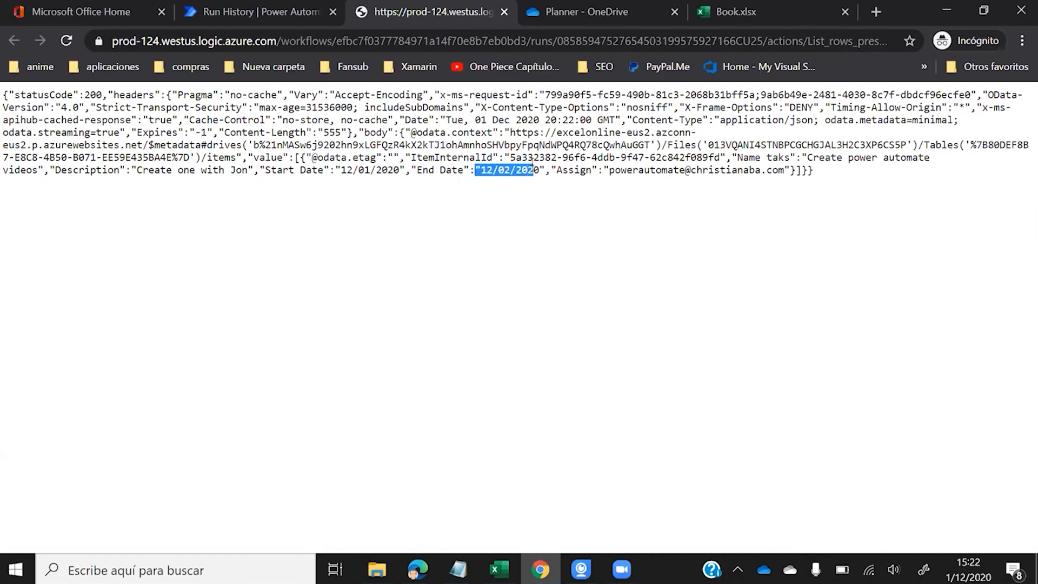
left_click(533, 165)
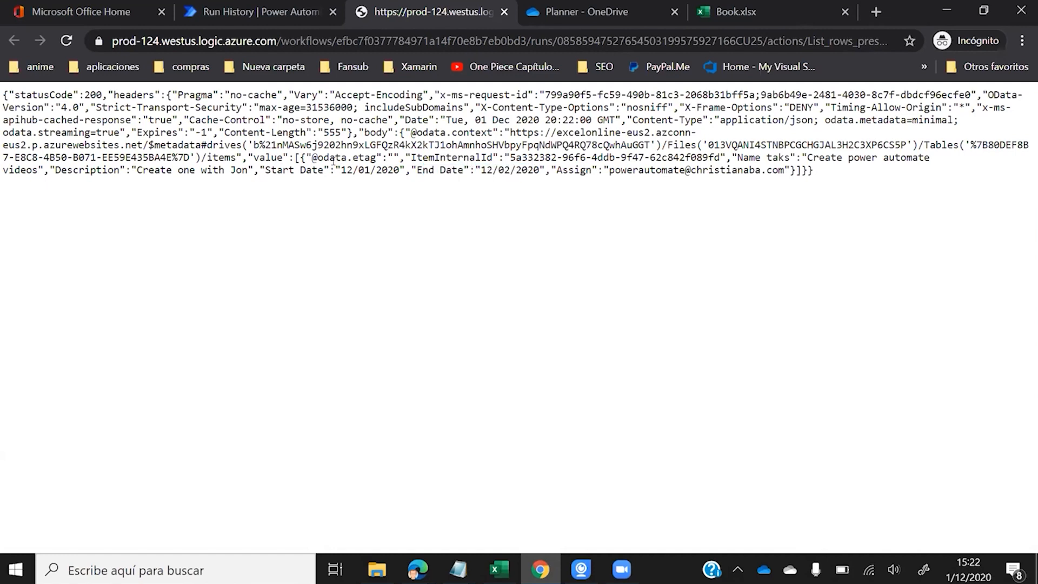
left_click_drag(264, 169, 370, 170)
left_click(456, 156)
left_click(292, 11)
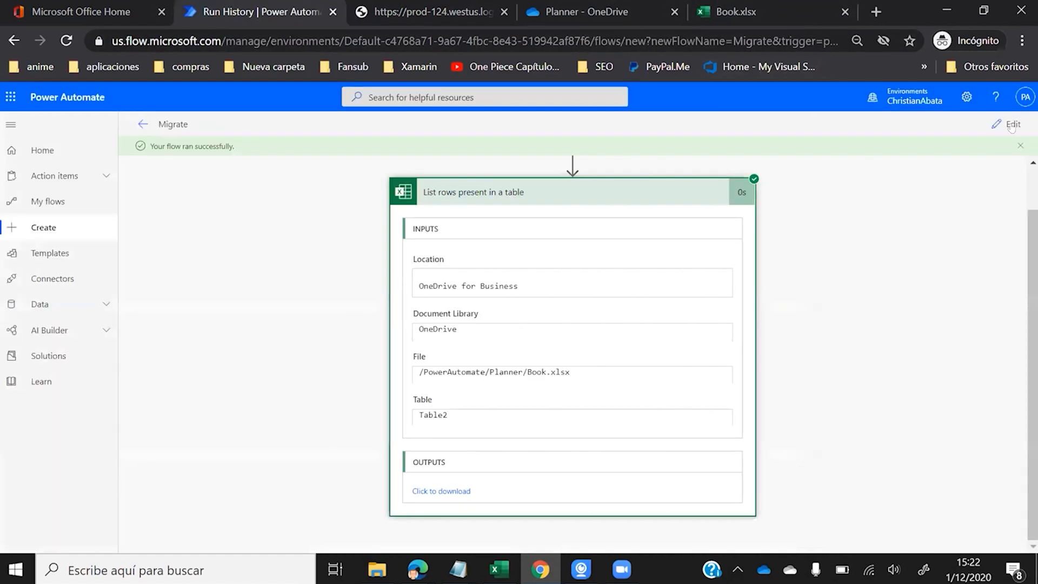
- Add Planner's 'Create a task' action as a new step after List rows, found by searching 'create'
left_click(1010, 124)
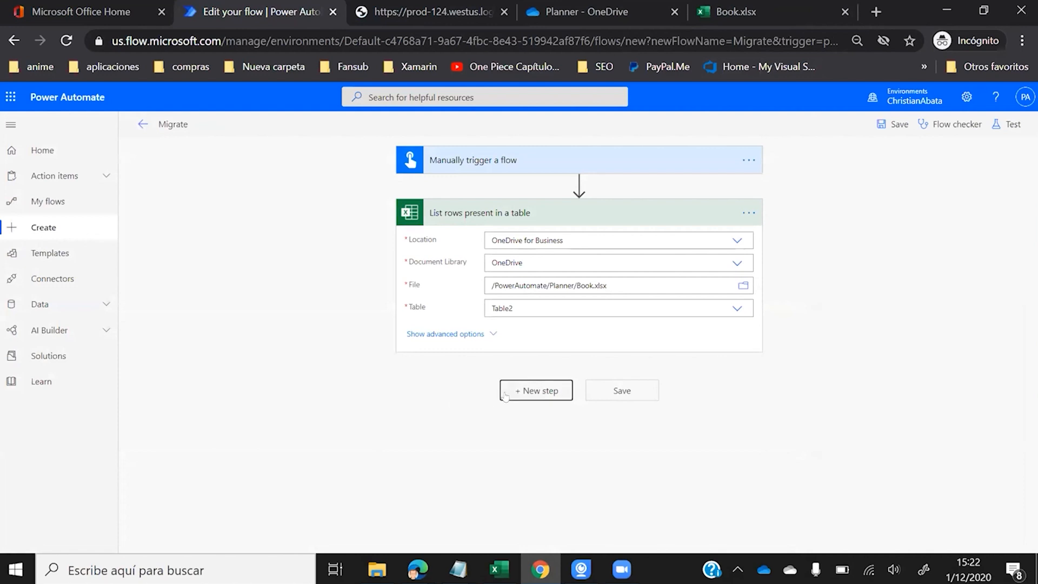
left_click(504, 396)
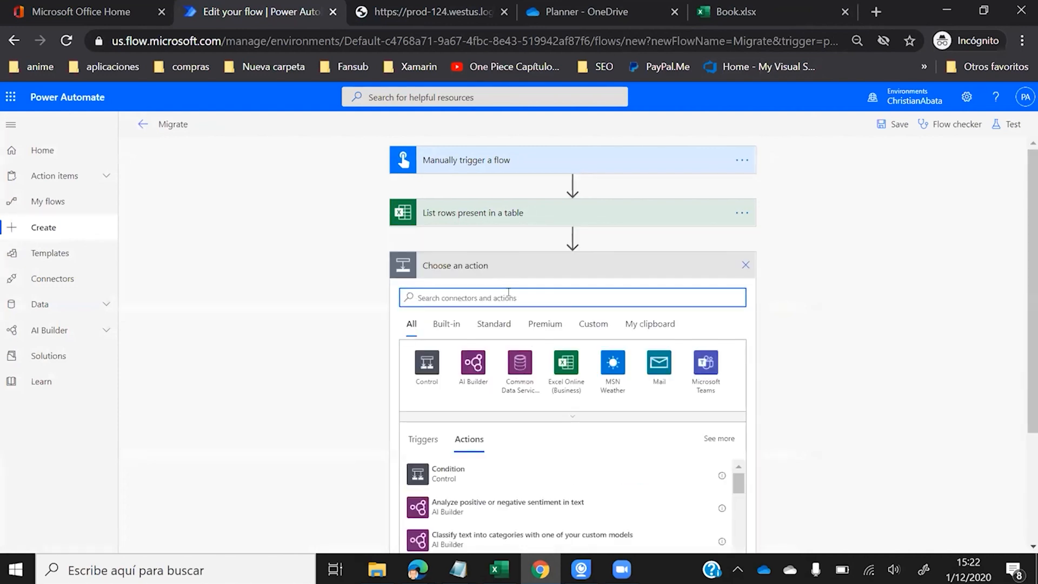
type("create")
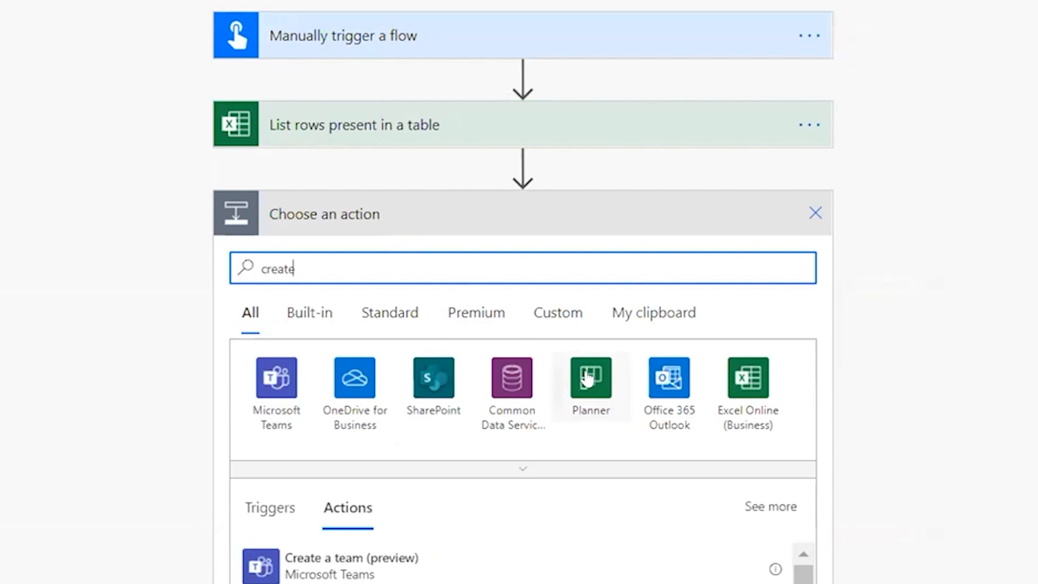
left_click(589, 378)
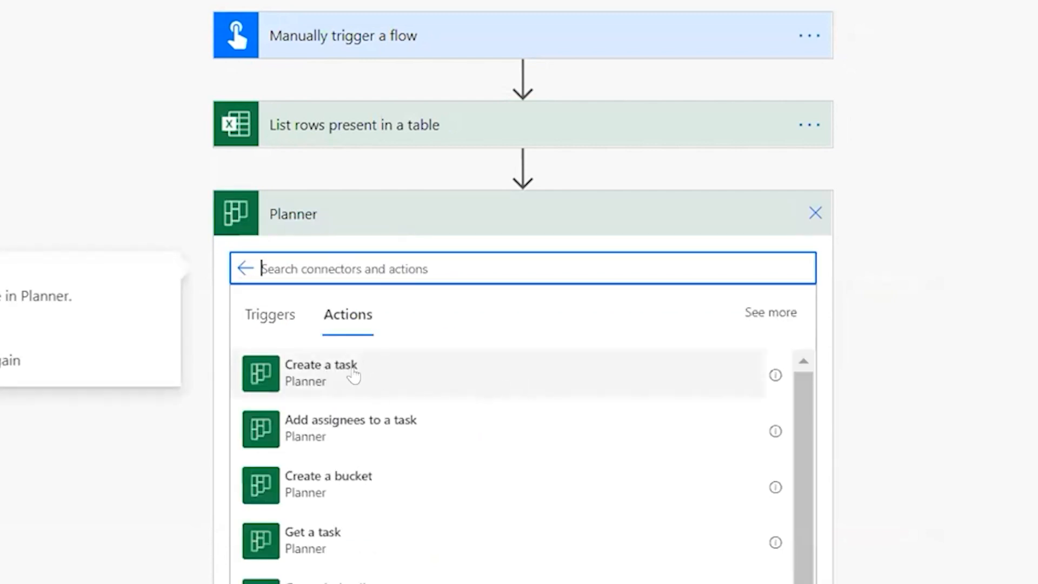
left_click(352, 375)
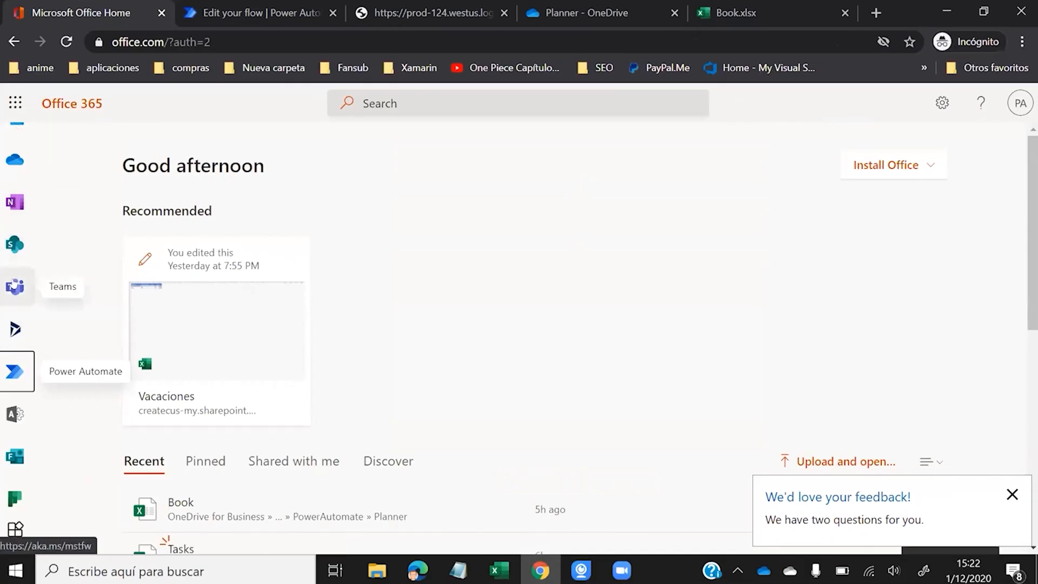
- Open Planner and view the Flujos Power Automate plan board, leaving the new task form closed
scroll(14, 284, "down", 1)
left_click(16, 486)
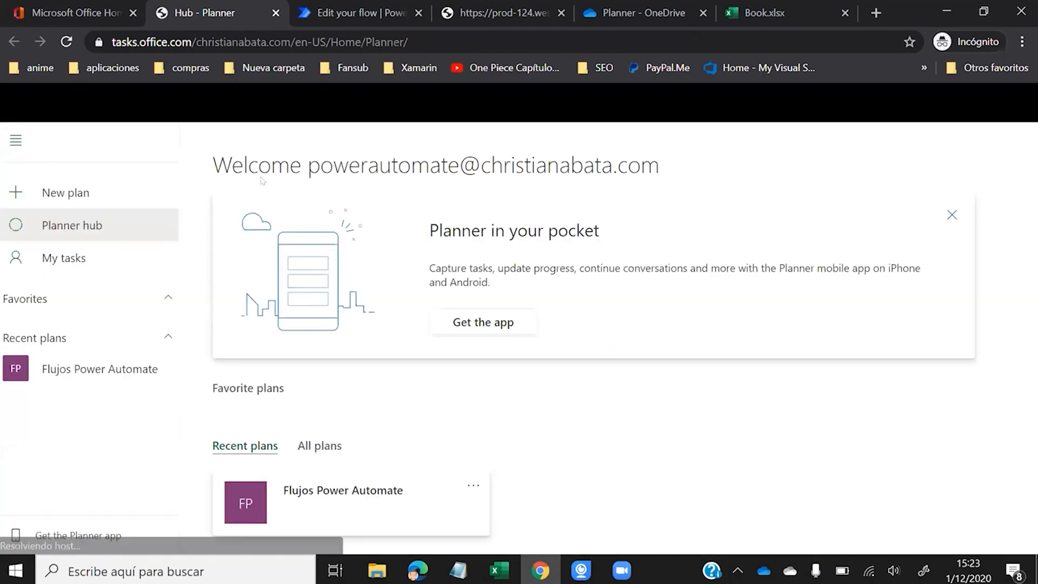
left_click(342, 492)
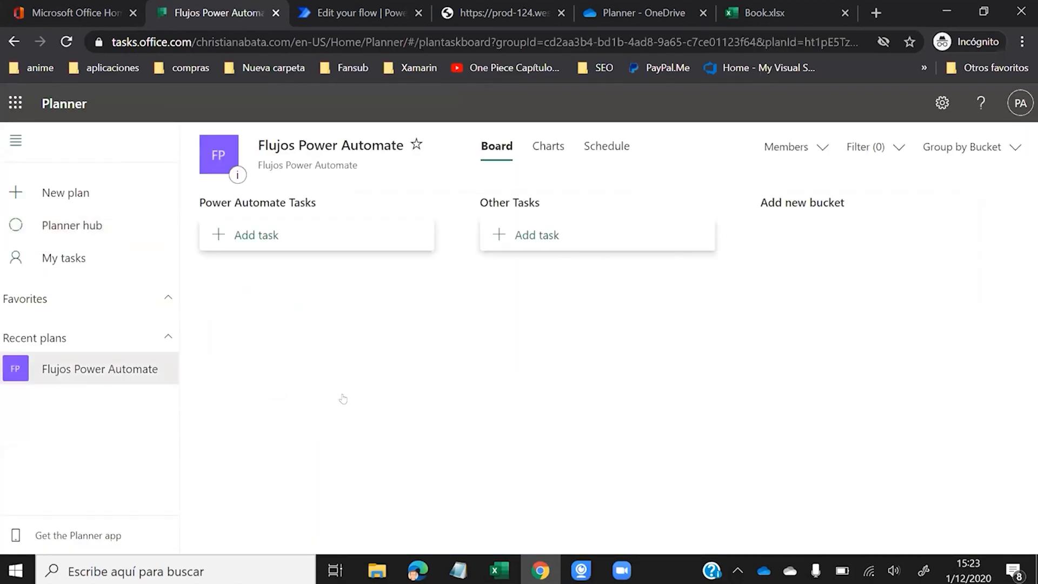
left_click(256, 233)
left_click(574, 359)
- Set Group Id and Plan Id of Create a task to Flujos Power Automate
left_click(340, 14)
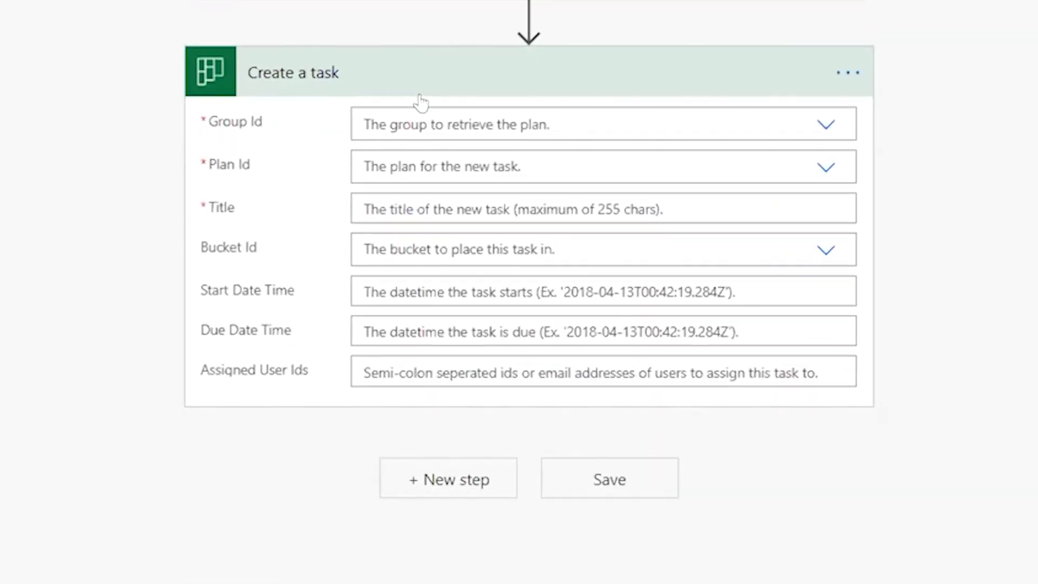
left_click(394, 106)
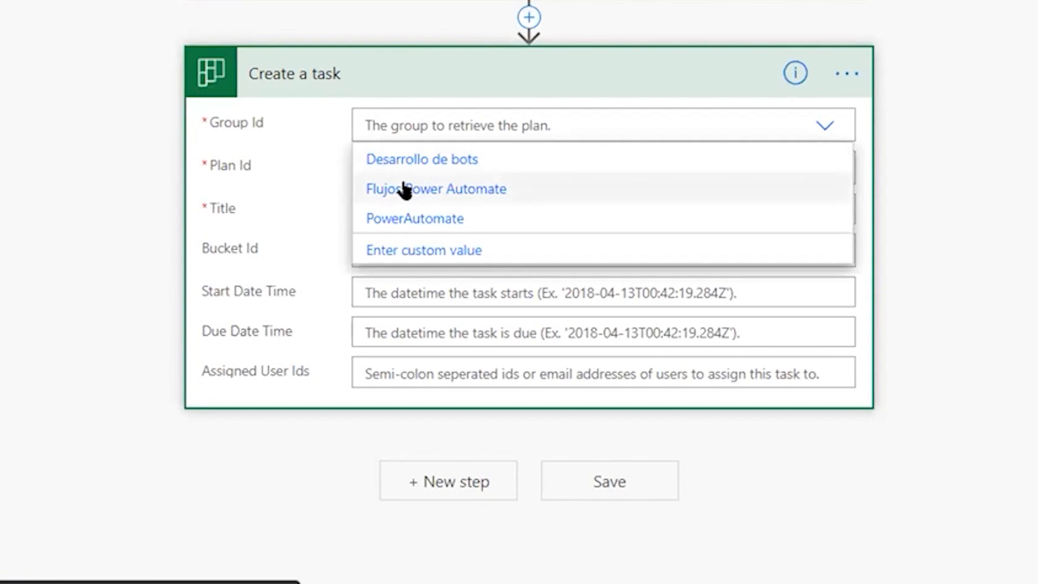
left_click(388, 189)
left_click(401, 162)
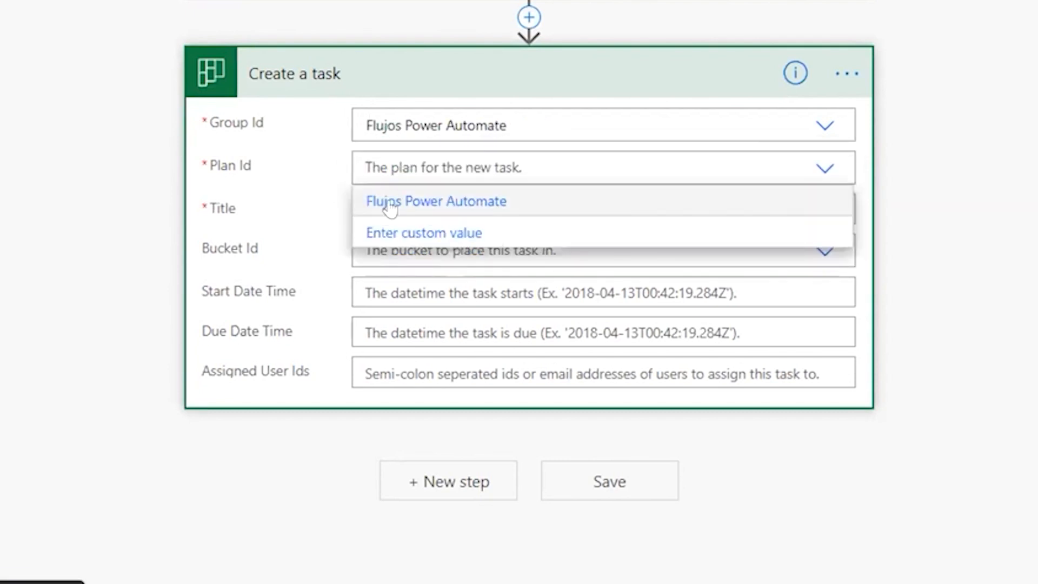
left_click(390, 204)
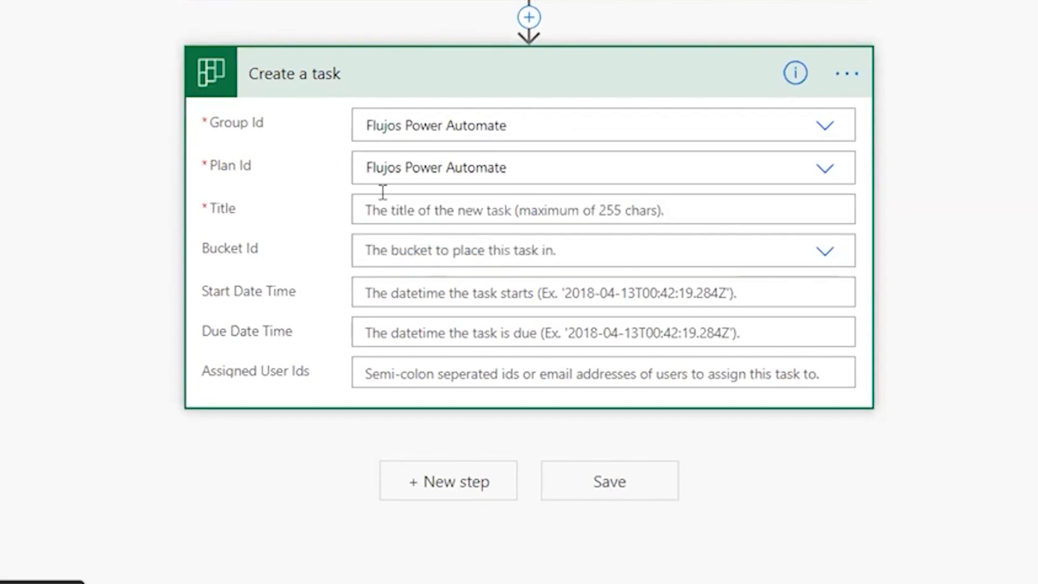
- Open Dynamic content for the Title field, checking the Book.xlsx columns and Planner board
left_click(459, 204)
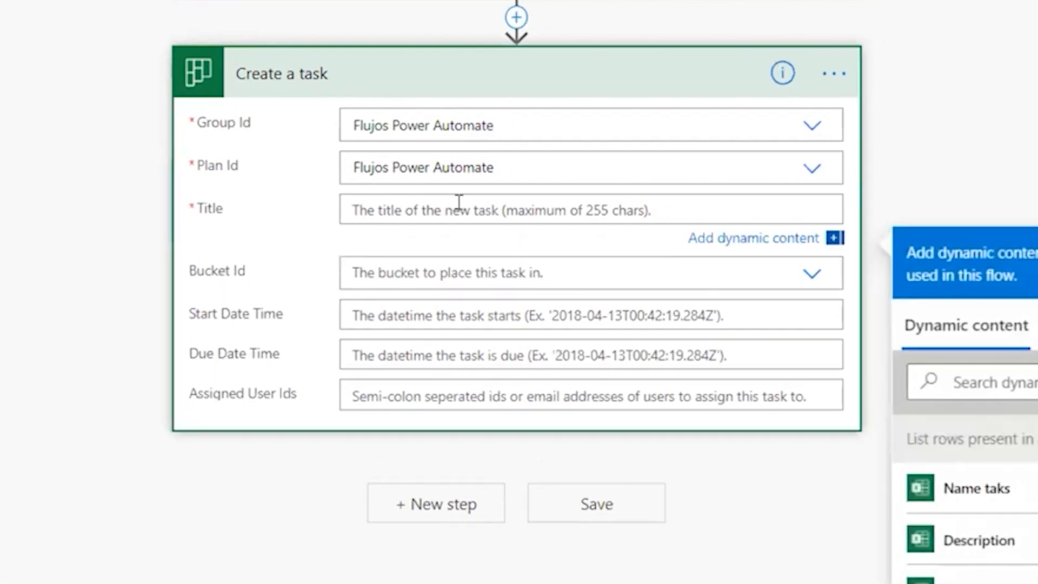
scroll(244, 178, "down", 3)
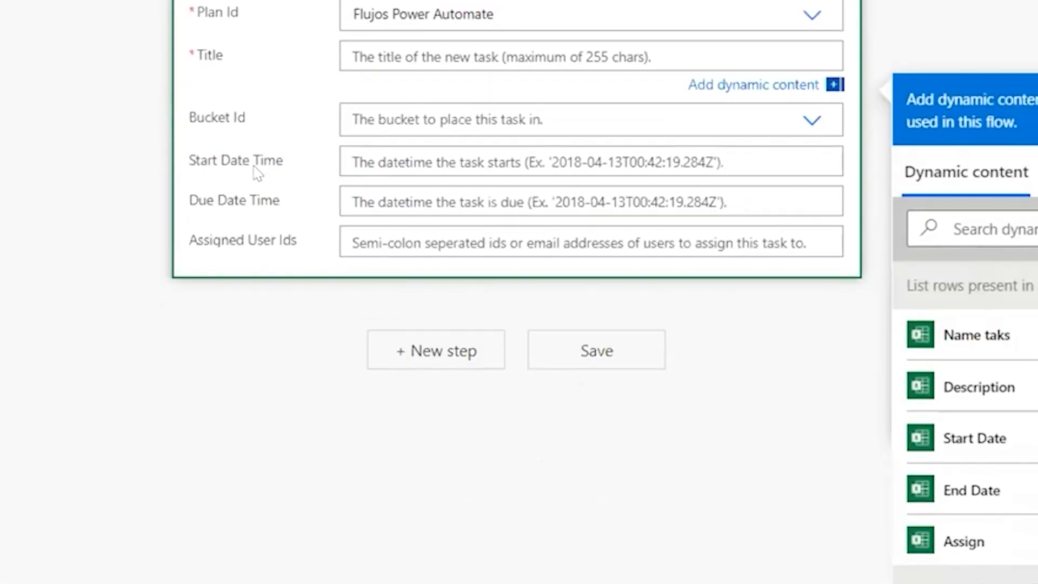
scroll(229, 117, "up", 3)
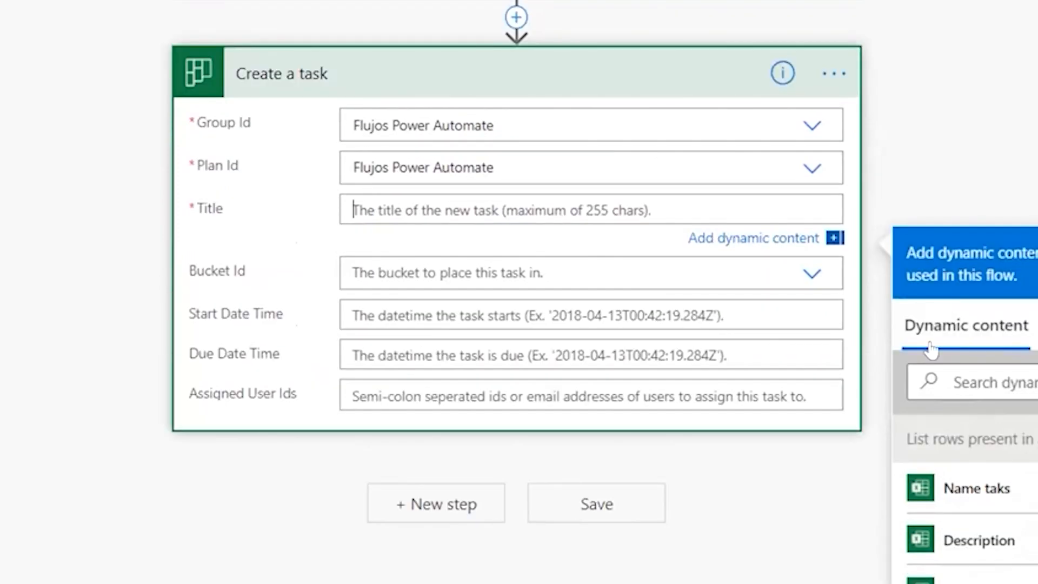
left_click(1012, 368)
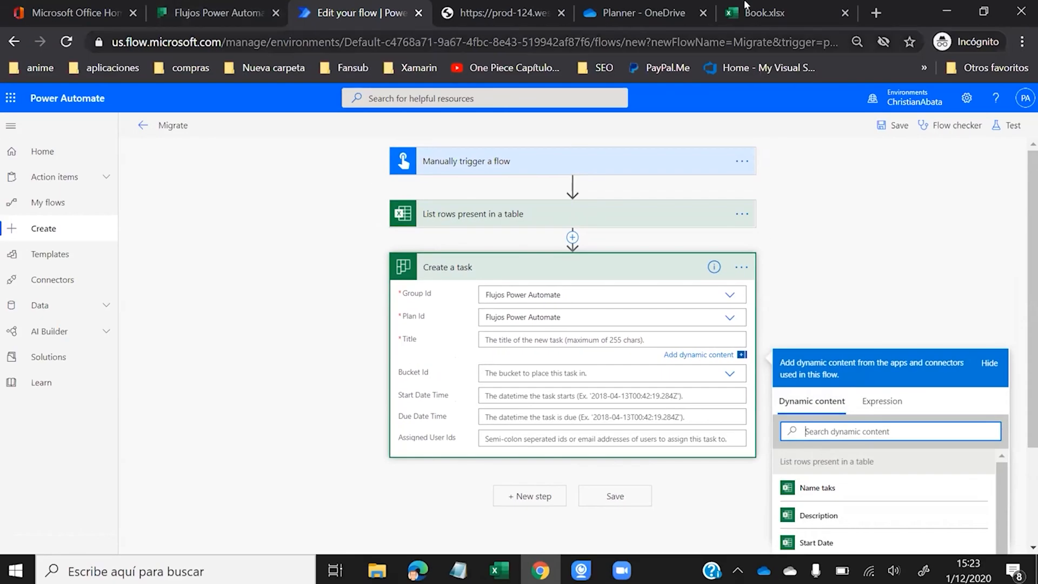
left_click(765, 12)
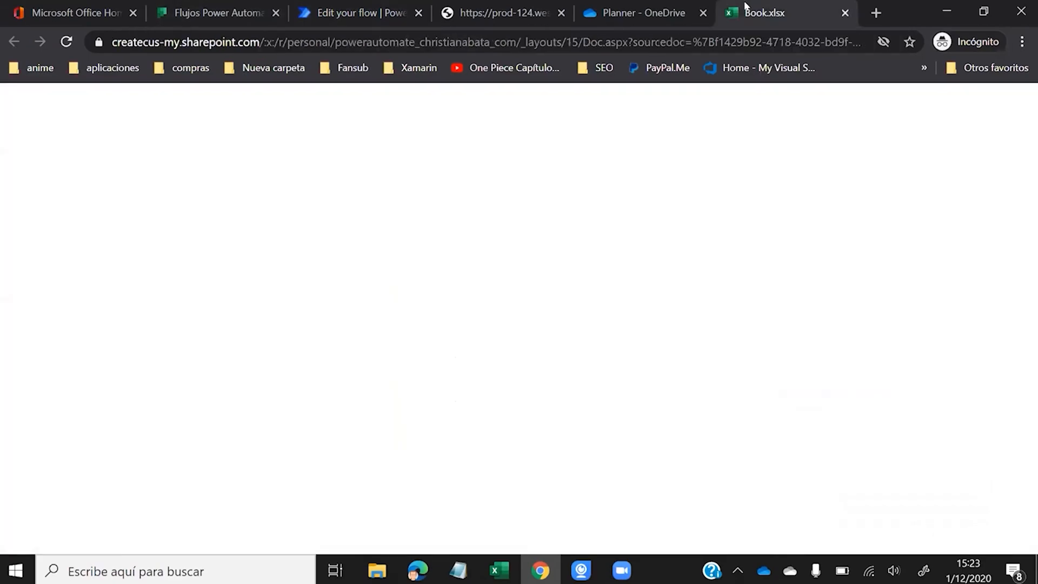
left_click(216, 13)
left_click(364, 10)
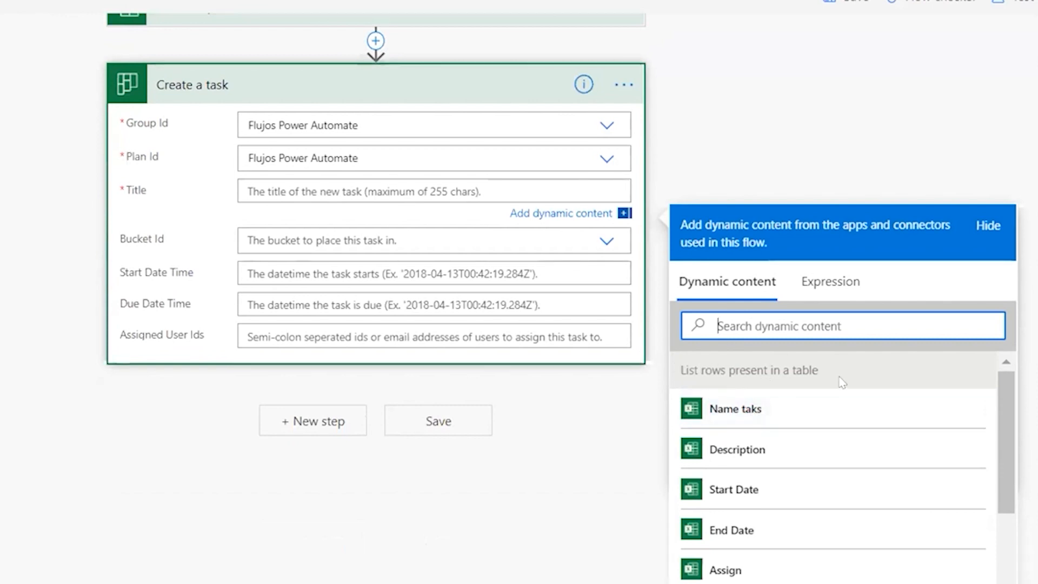
- Insert the Name taks column into Title, wrapping Create a task in an Apply to each loop
left_click(728, 409)
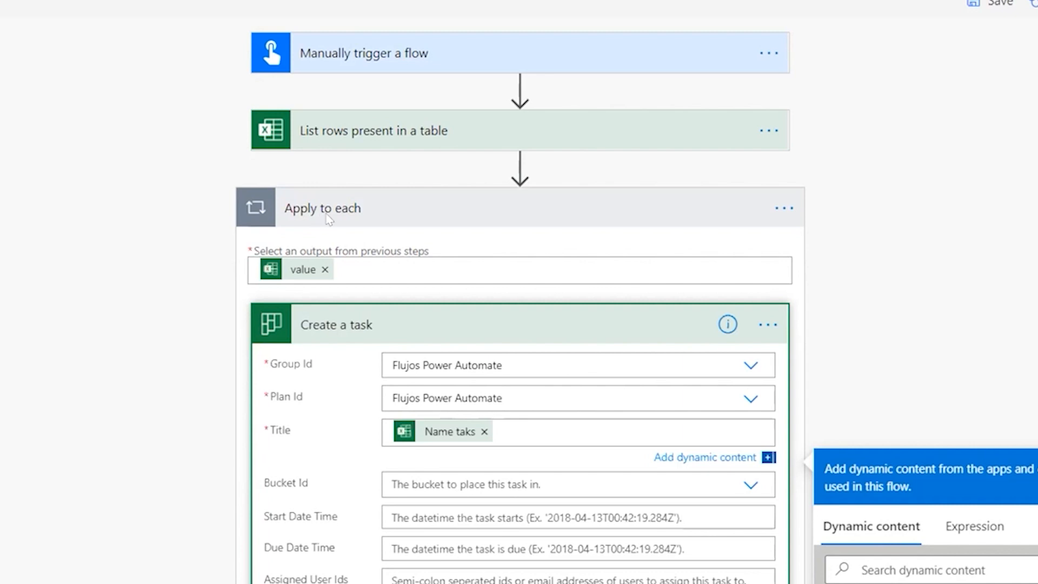
scroll(319, 222, "down", 3)
left_click(457, 240)
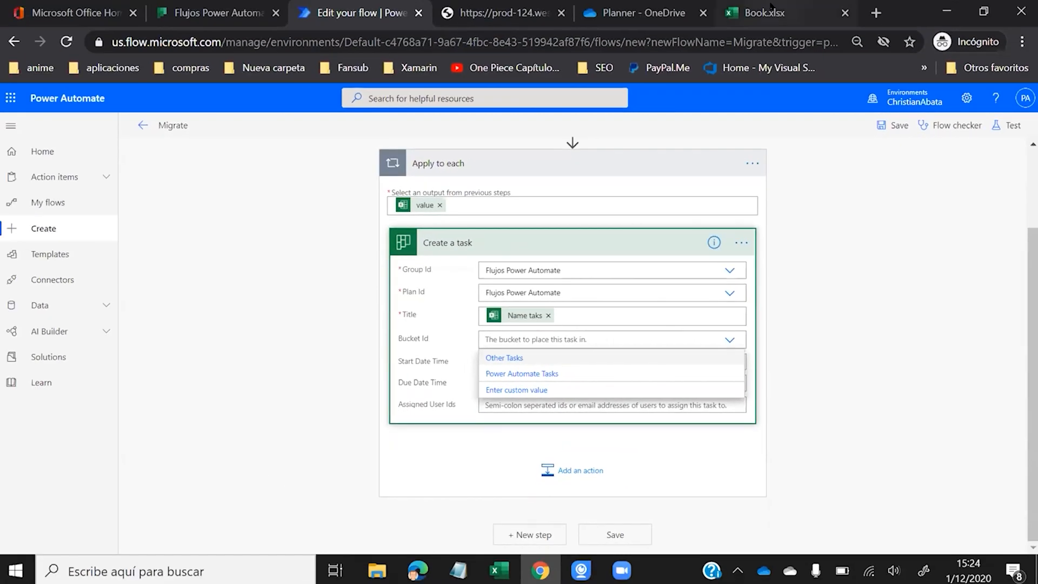
- Choose Power Automate Tasks as the Bucket Id, matching the Planner board's bucket
left_click(762, 12)
left_click(60, 323)
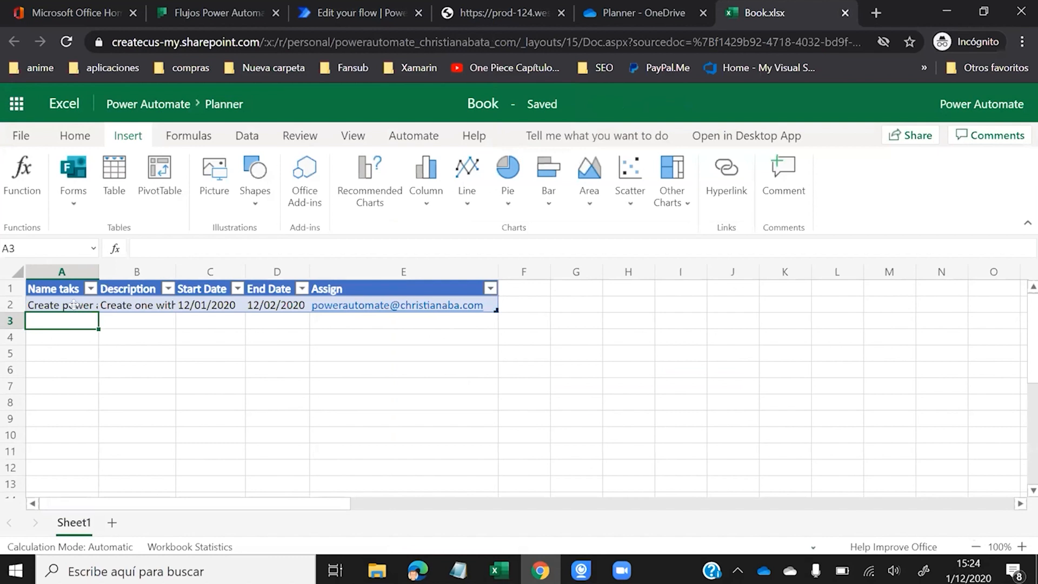
key("Down")
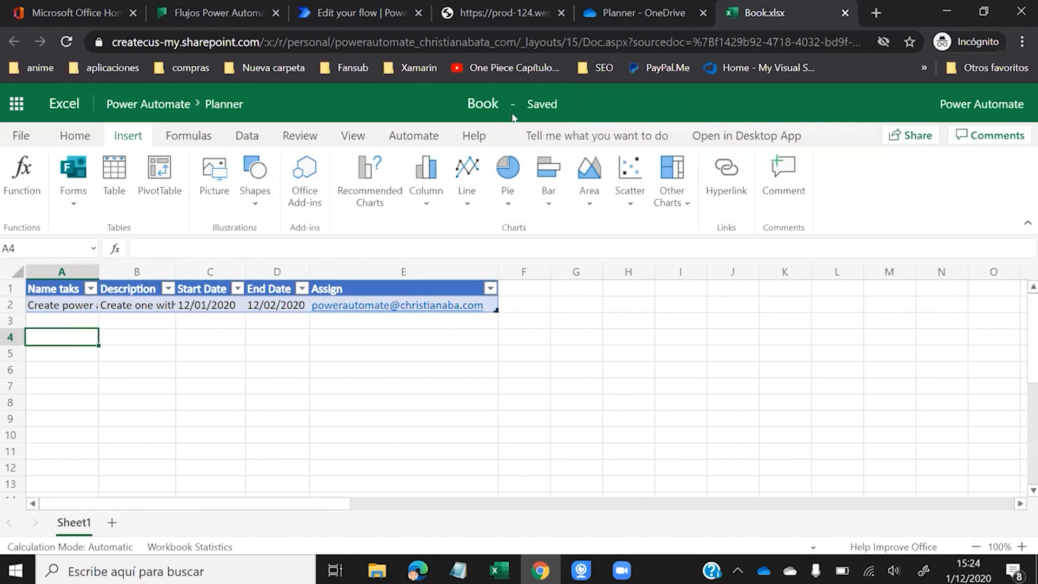
left_click(353, 14)
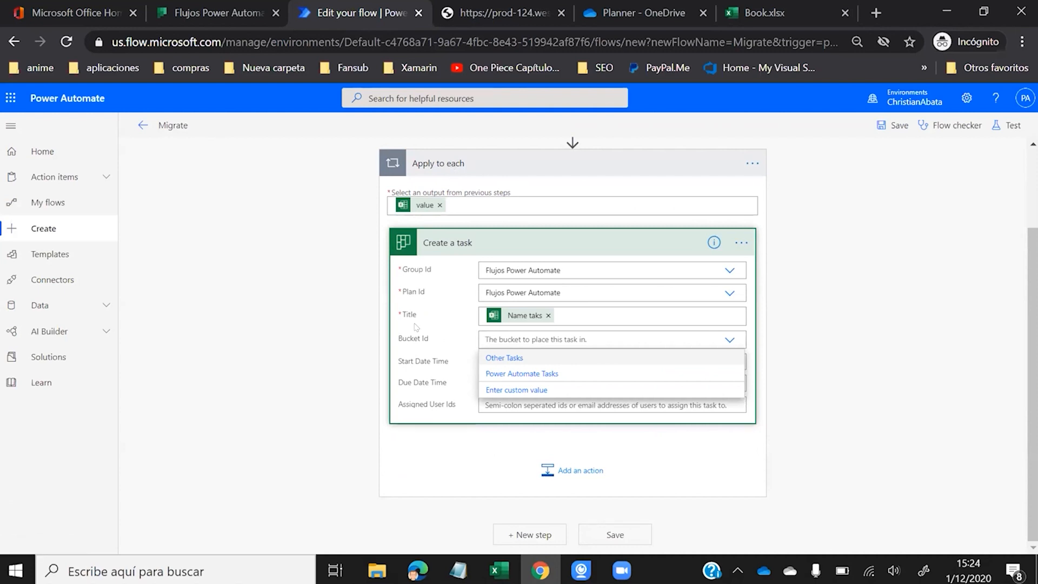
left_click(425, 337)
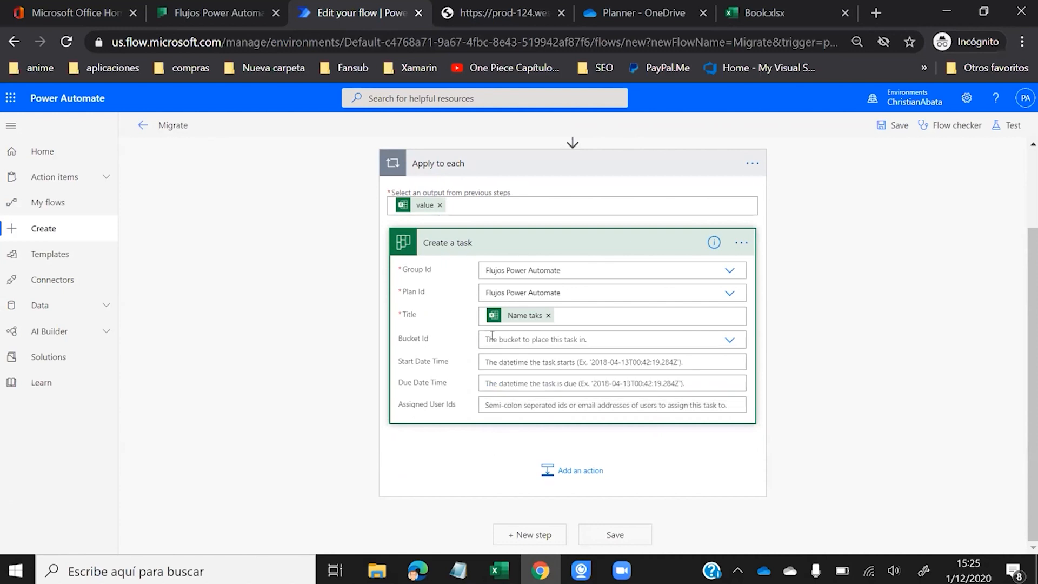
left_click(508, 339)
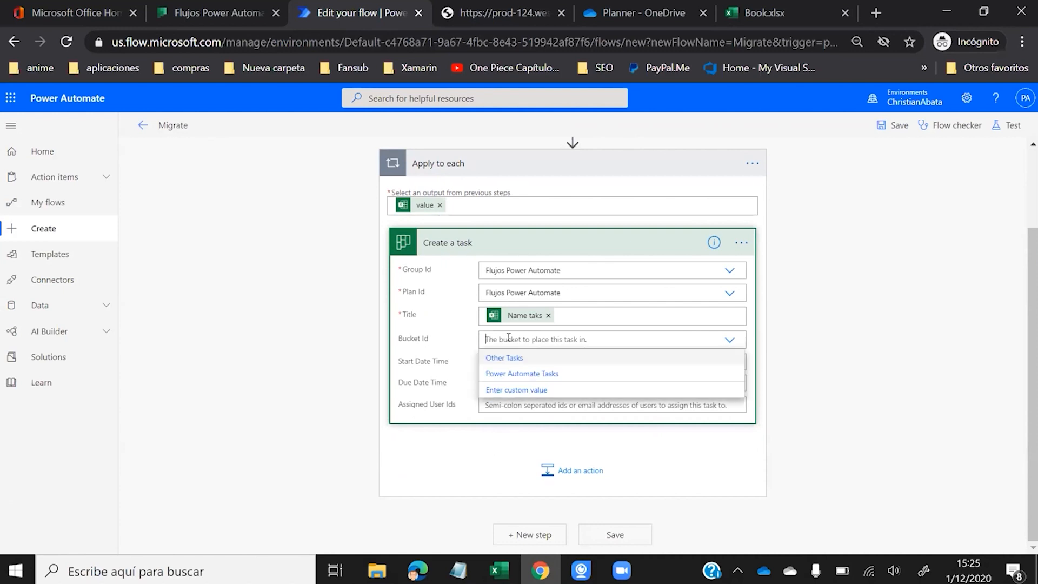
left_click(522, 373)
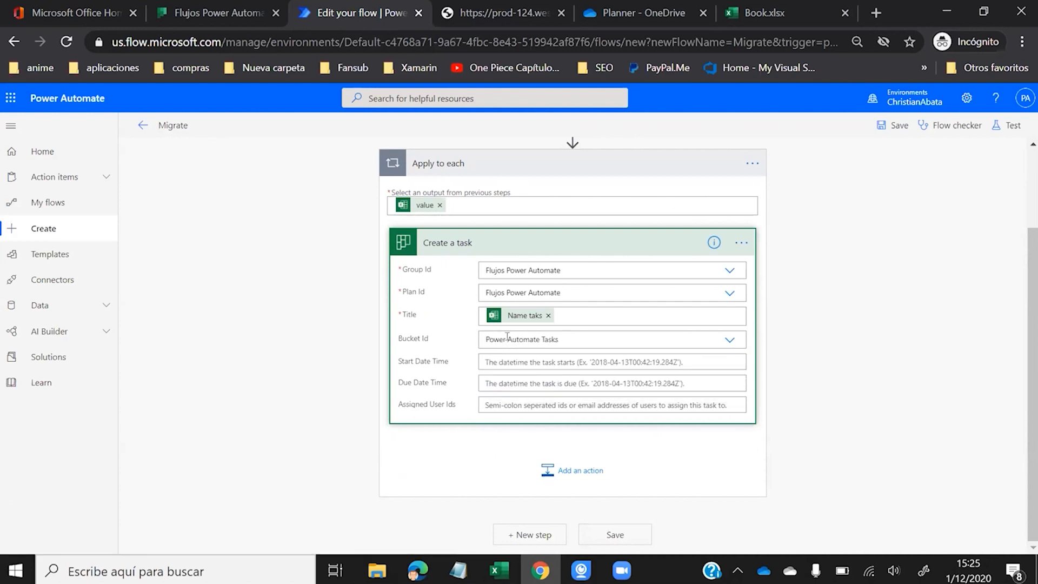
left_click(251, 20)
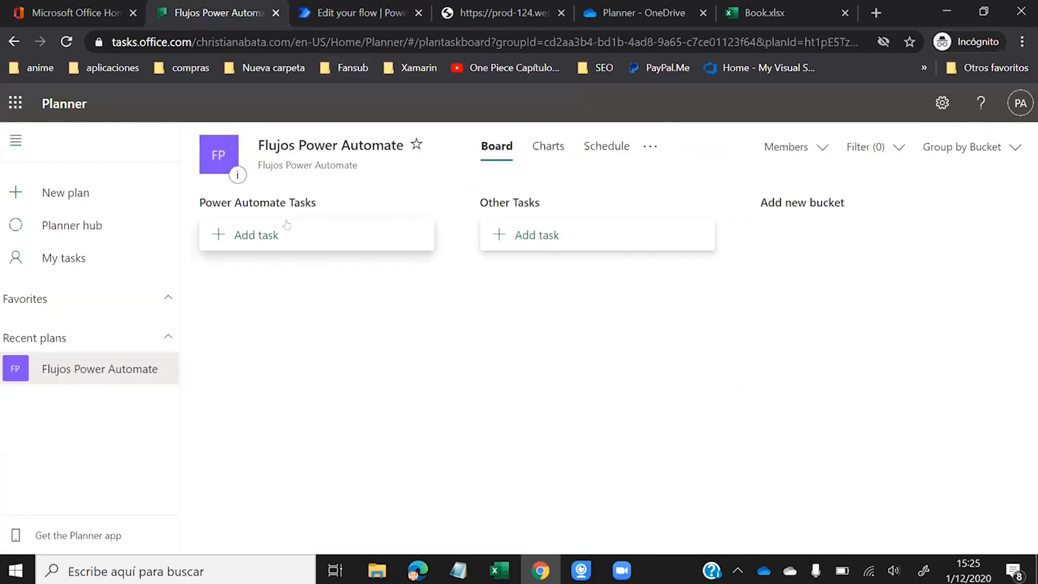
left_click(373, 12)
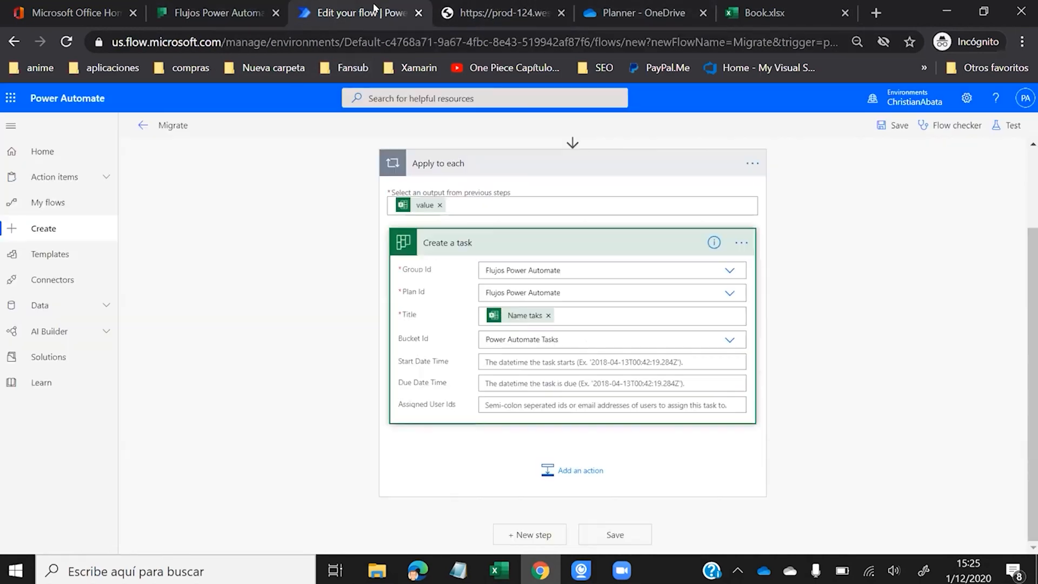
- Map Start Date Time to the Start Date column and Due Date Time to End Date
left_click(507, 360)
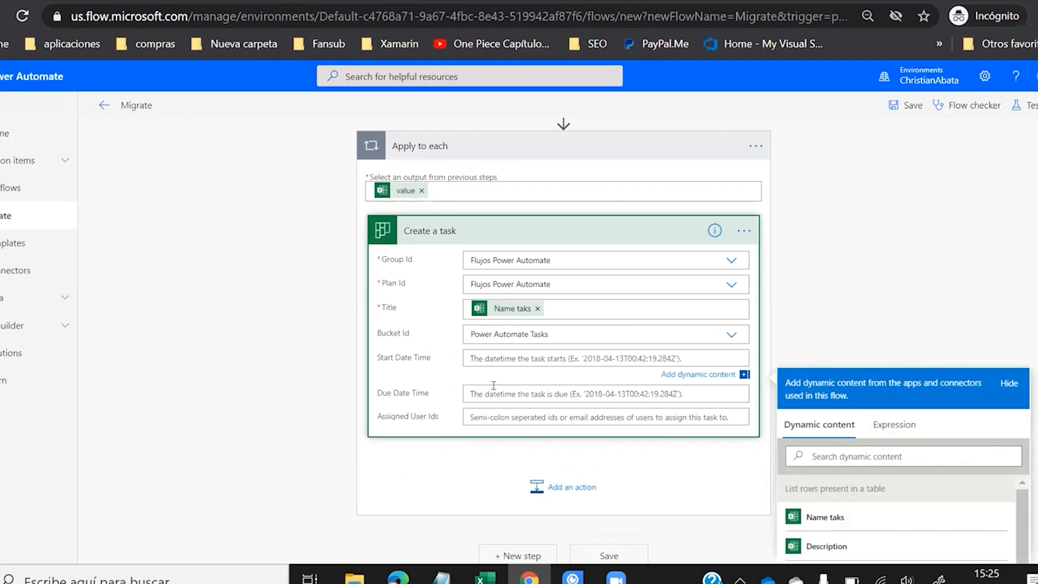
left_click(492, 387)
left_click(478, 358)
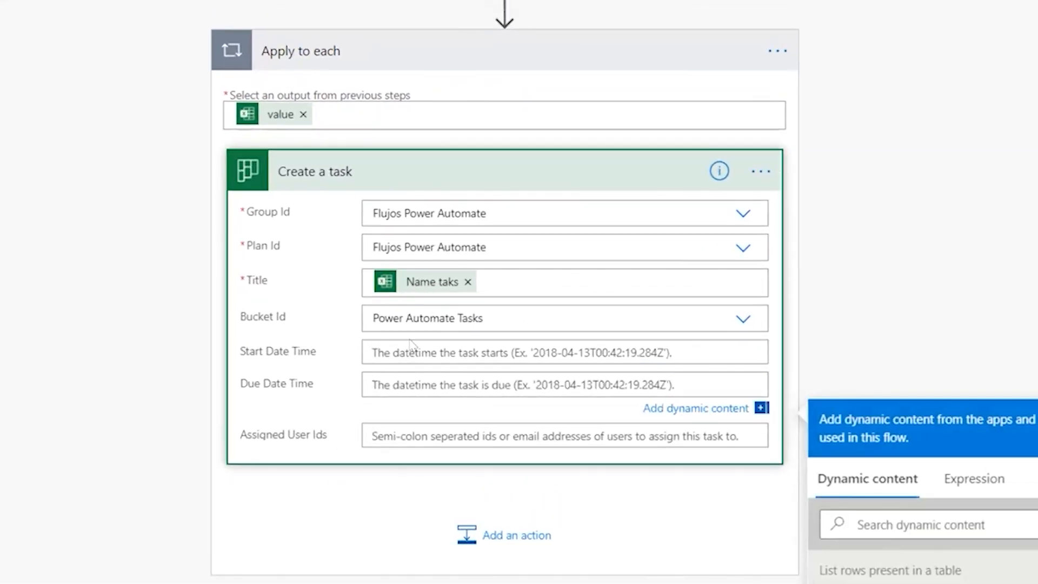
left_click(378, 395)
left_click(373, 349)
scroll(482, 203, "down", 3)
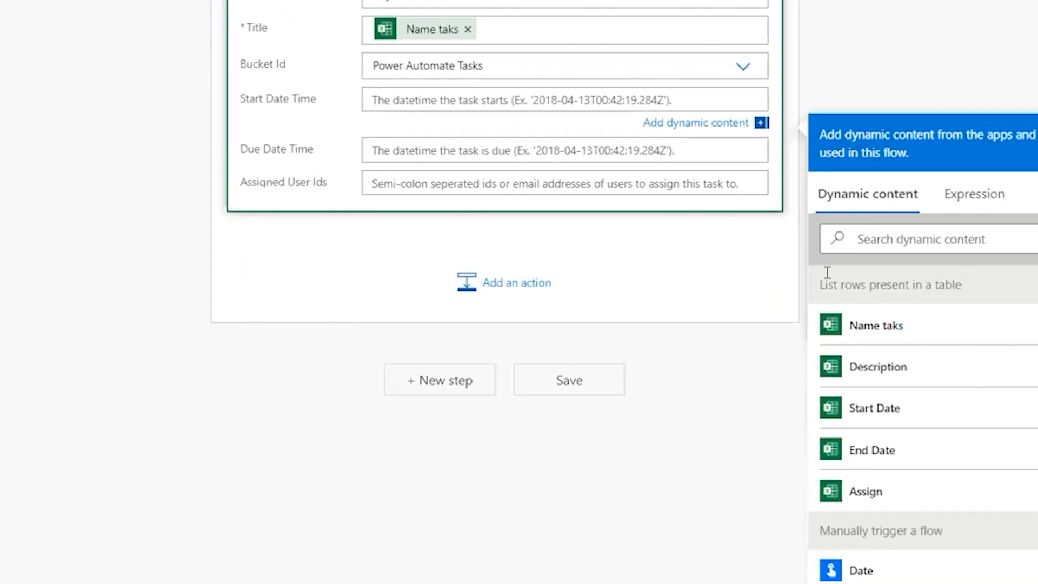
left_click(882, 410)
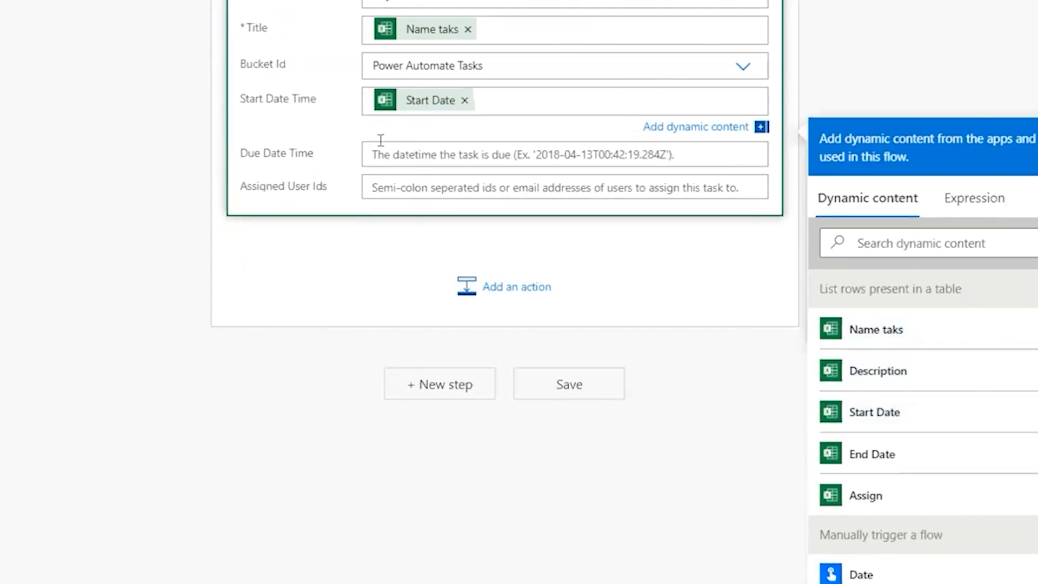
left_click(382, 141)
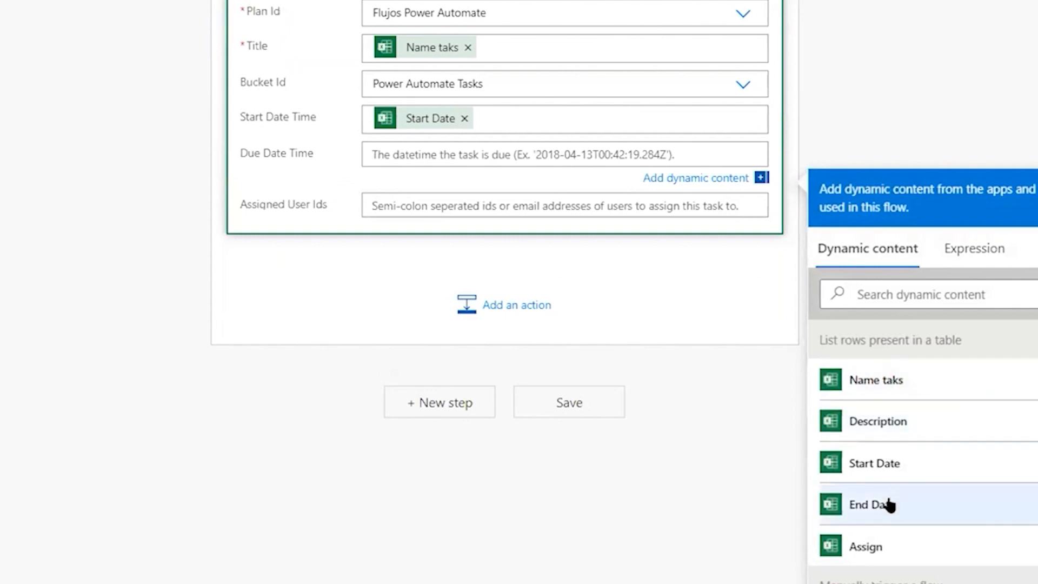
left_click(887, 504)
scroll(331, 281, "up", 2)
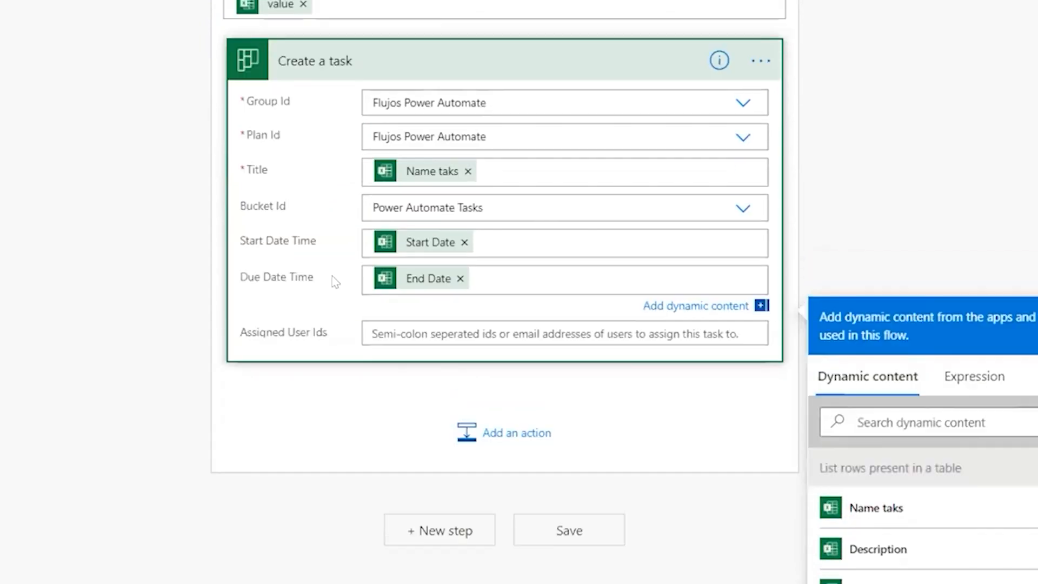
- Fill Assigned User Ids from the Assign column
left_click(405, 319)
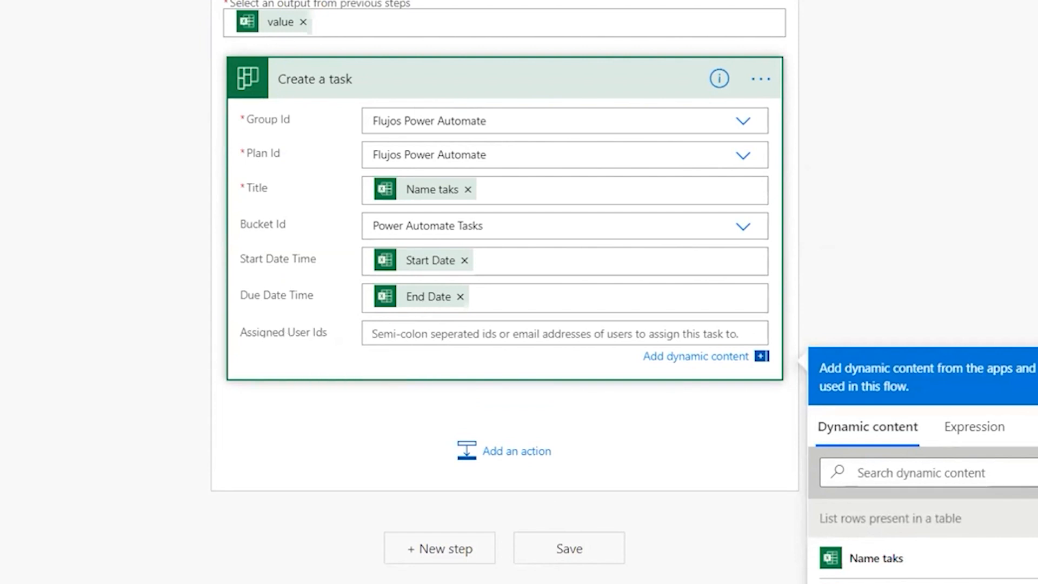
scroll(844, 372, "down", 4)
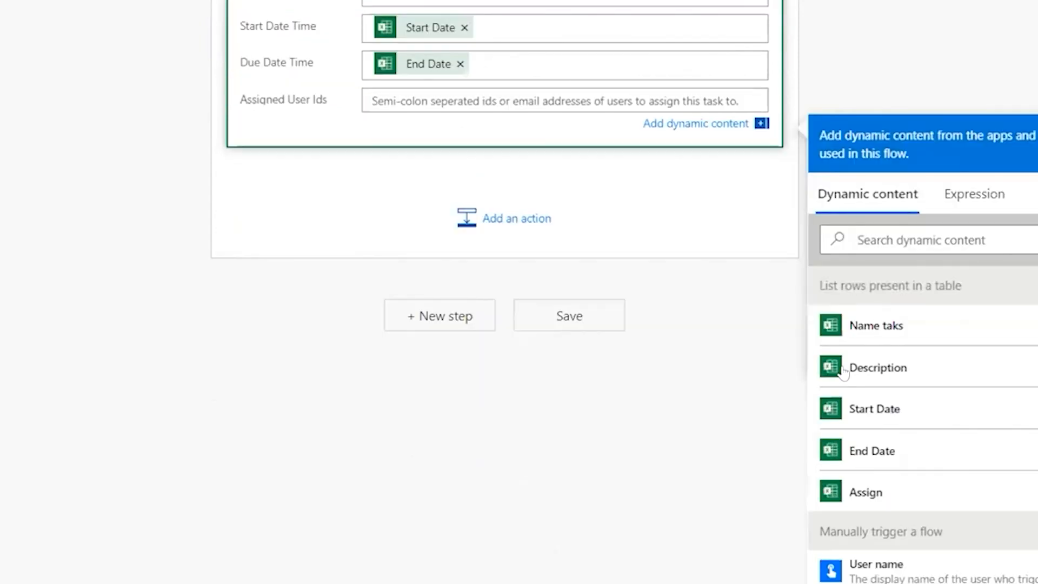
left_click(864, 494)
scroll(285, 268, "up", 7)
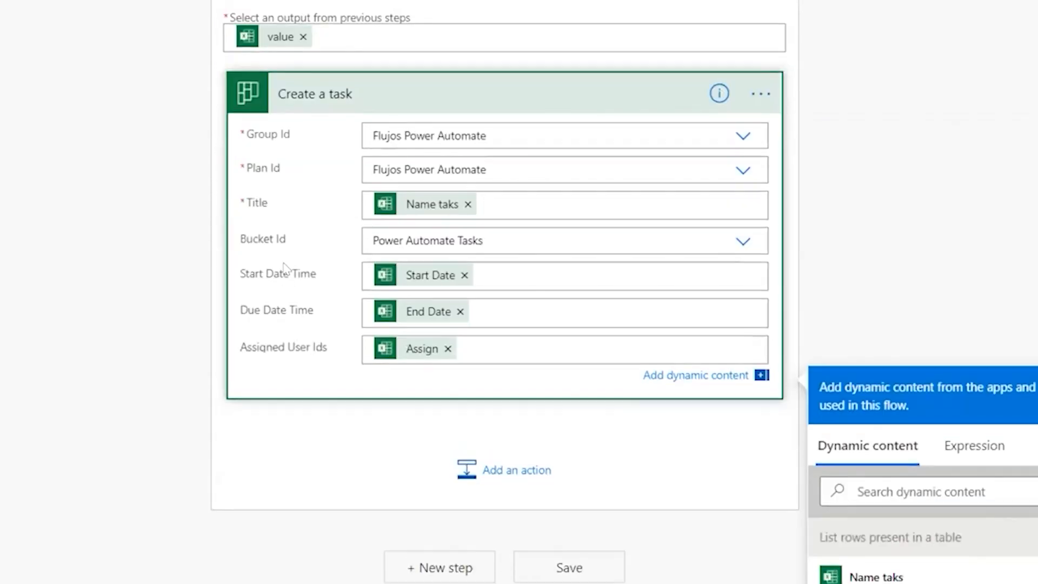
scroll(309, 259, "up", 2)
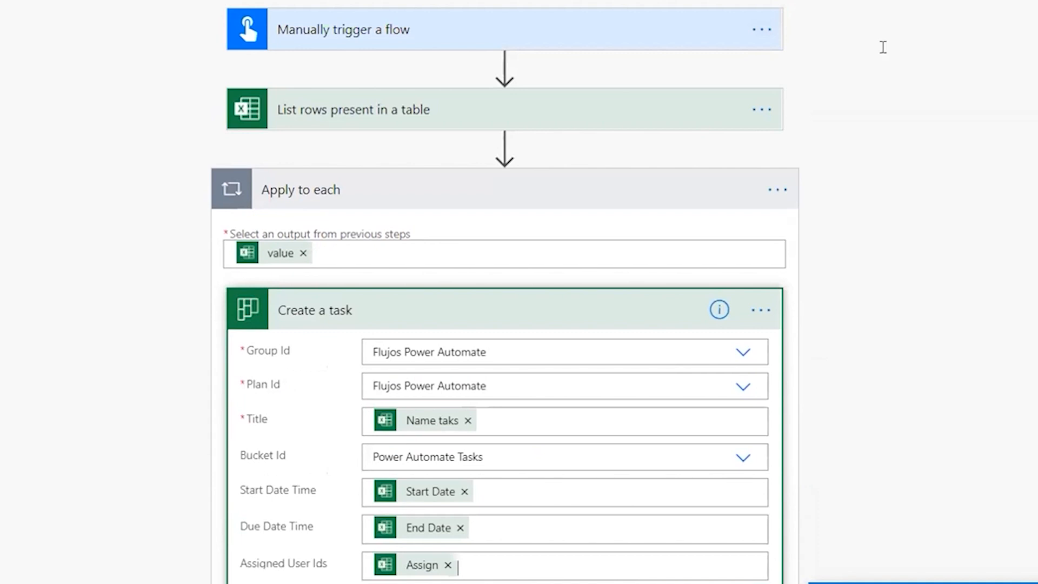
scroll(882, 44, "down", 5)
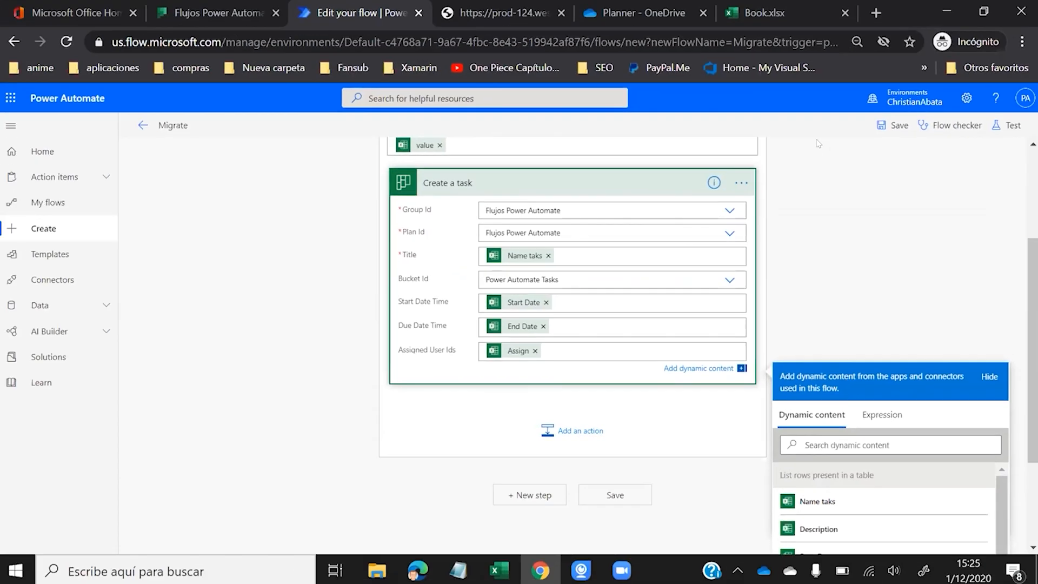
scroll(877, 61, "down", 3)
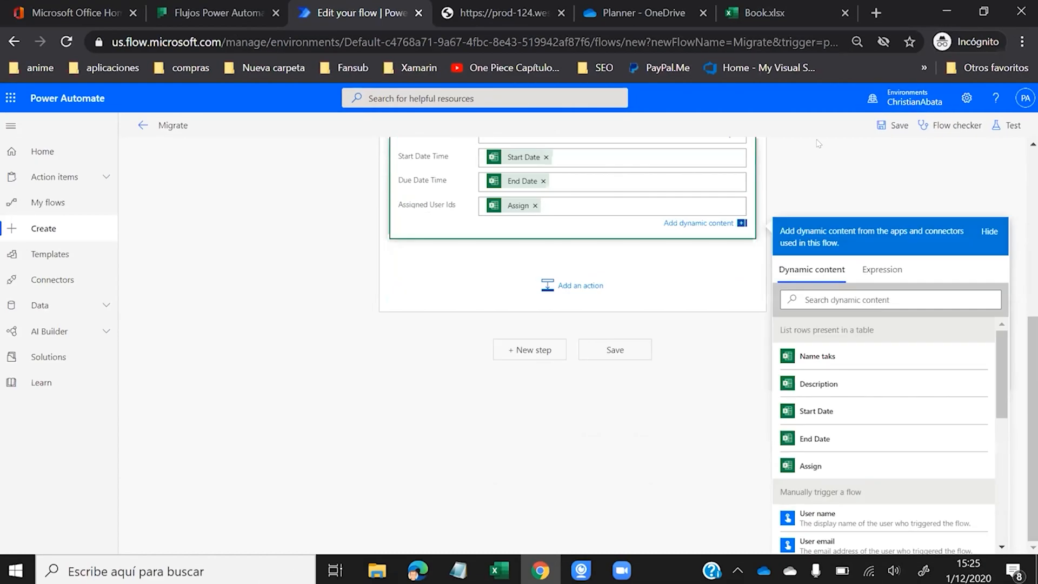
- Save Migrate and run a manual test using the Excel Online (Business) and Planner connections
left_click(1003, 125)
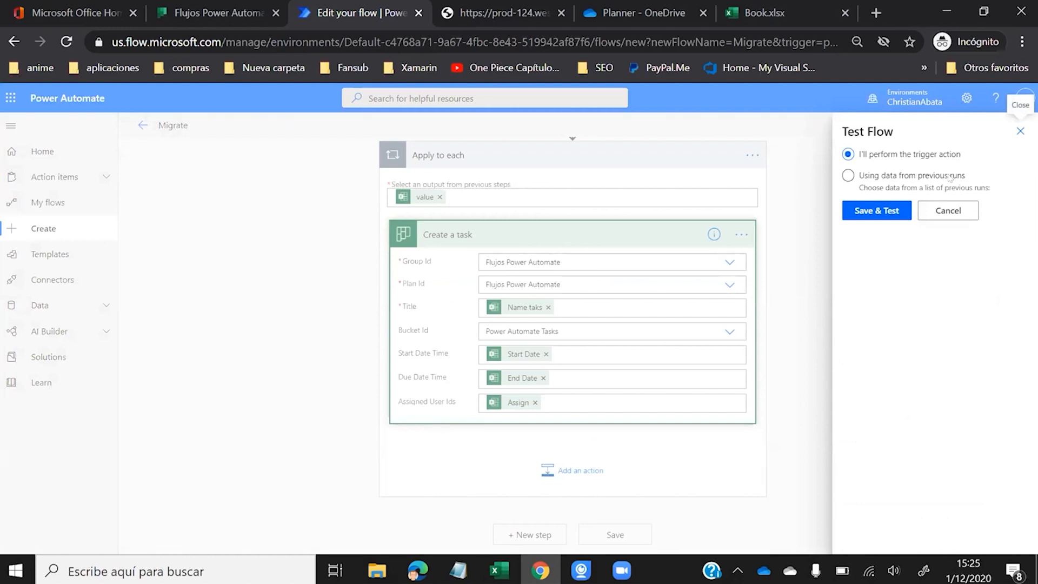
left_click(950, 176)
left_click(889, 160)
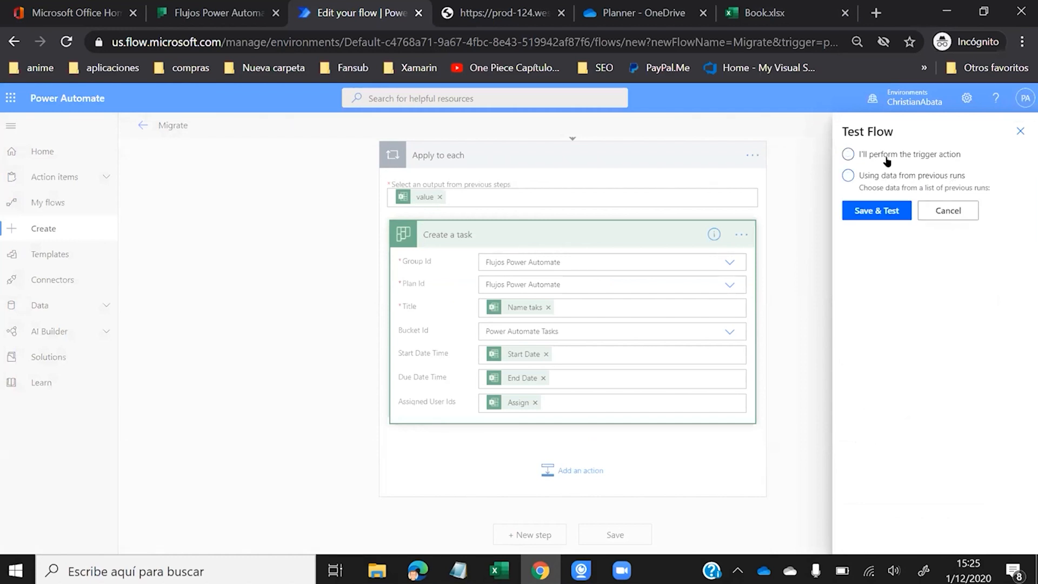
left_click(870, 209)
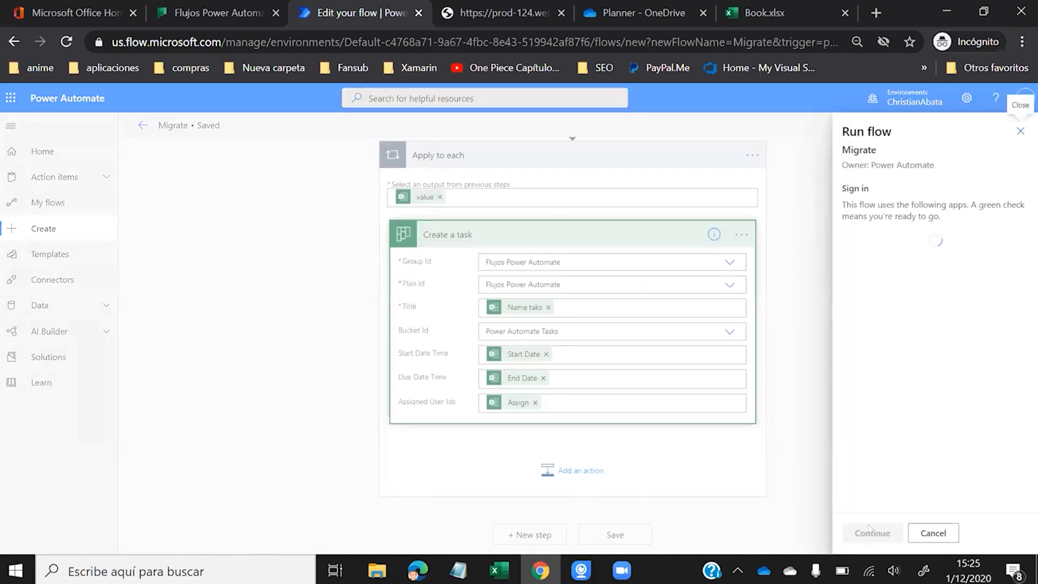
left_click(868, 531)
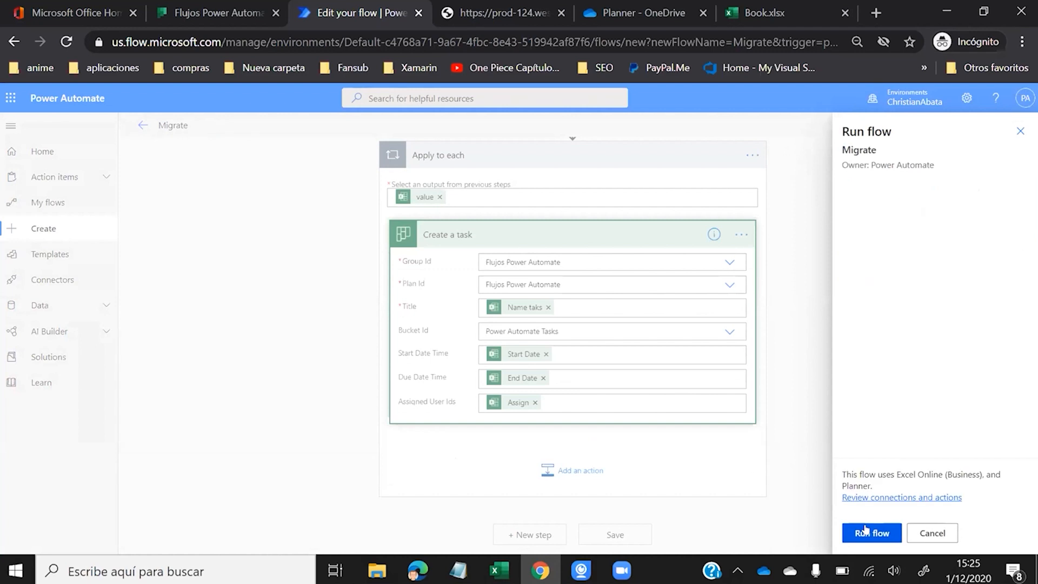
left_click(869, 531)
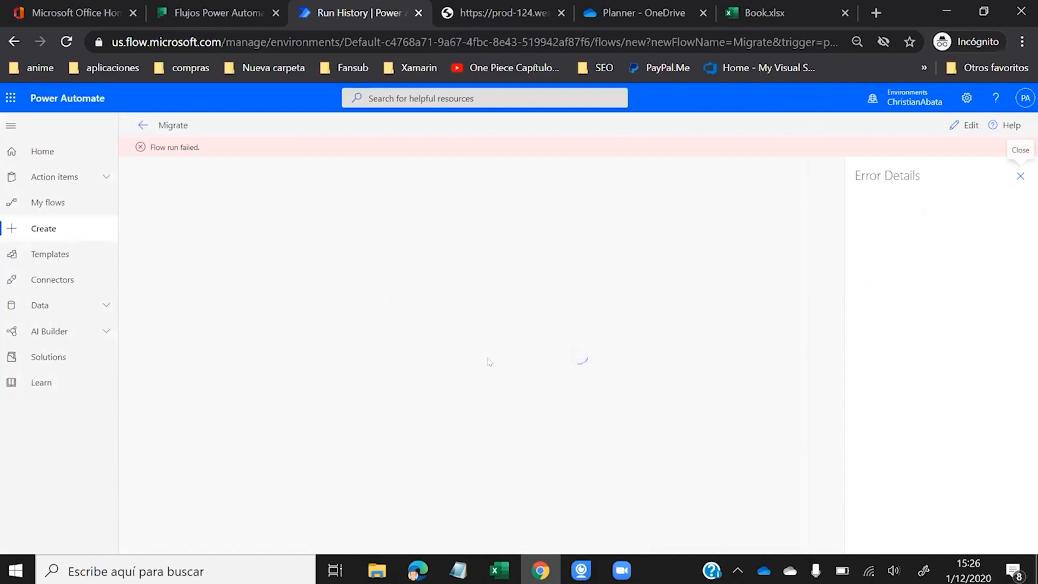
- Read the failed Create a task error (assigned user not found), then go back to Book.xlsx
left_click(516, 300)
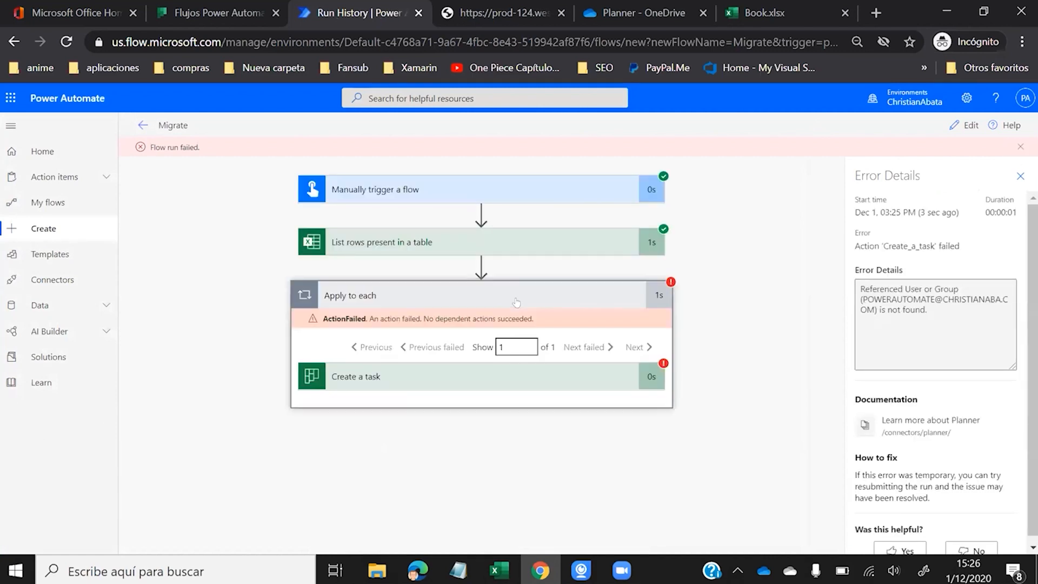
left_click(488, 385)
scroll(503, 337, "down", 4)
scroll(504, 337, "down", 2)
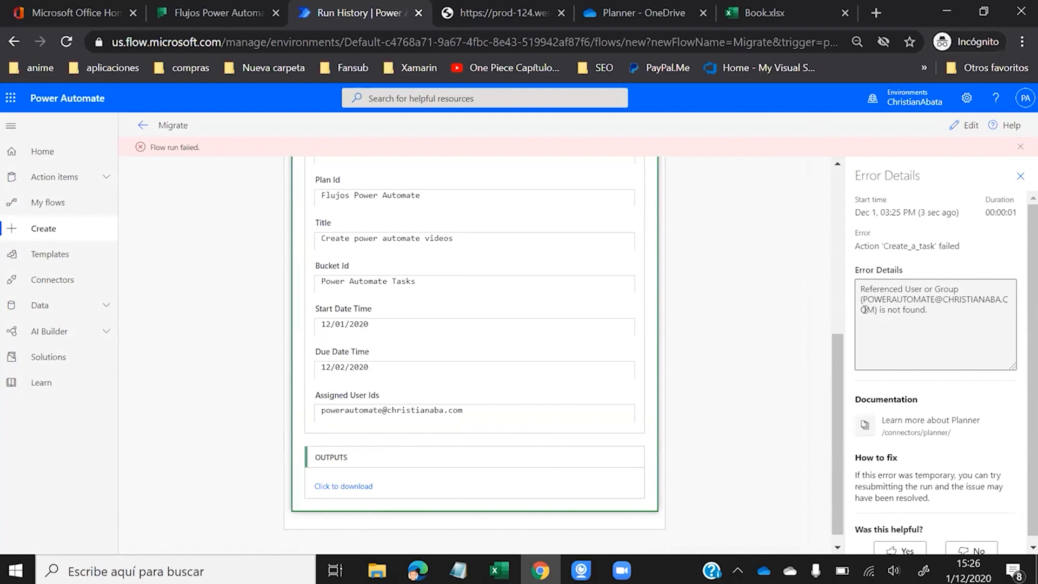
left_click(740, 10)
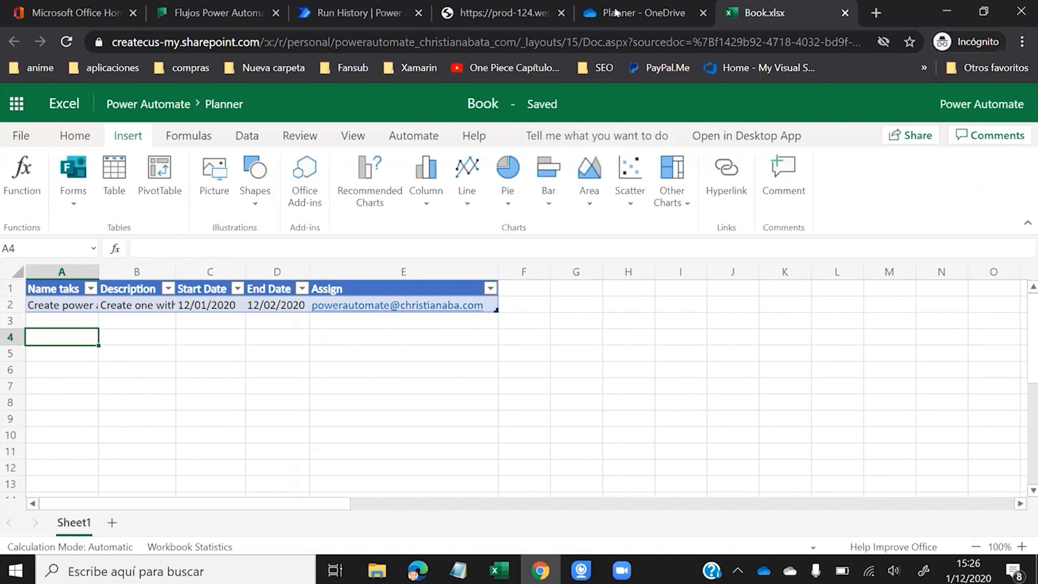
- Look up the signed-in account's e-mail address in Planner
left_click(216, 5)
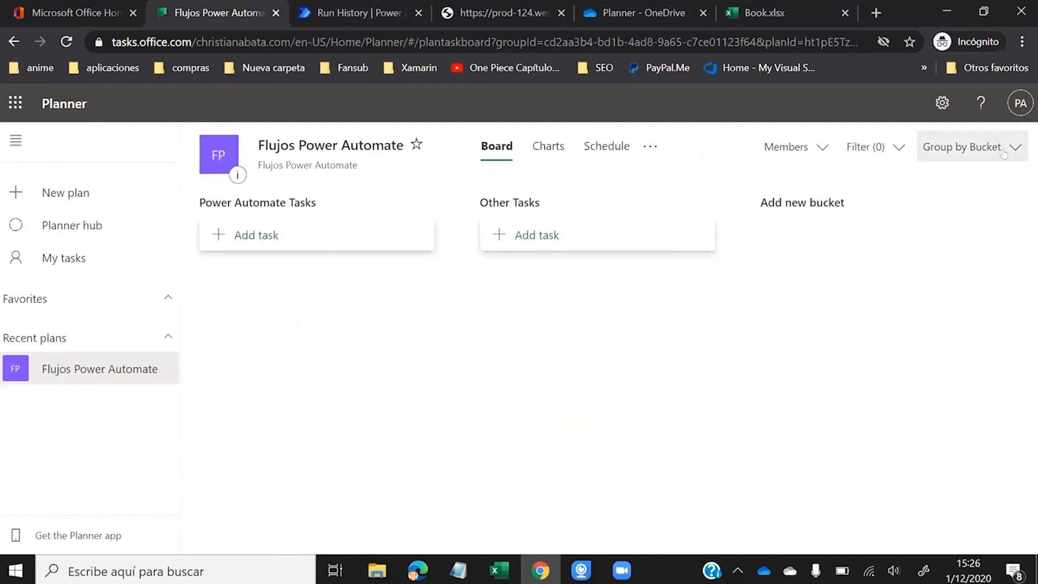
left_click(1019, 105)
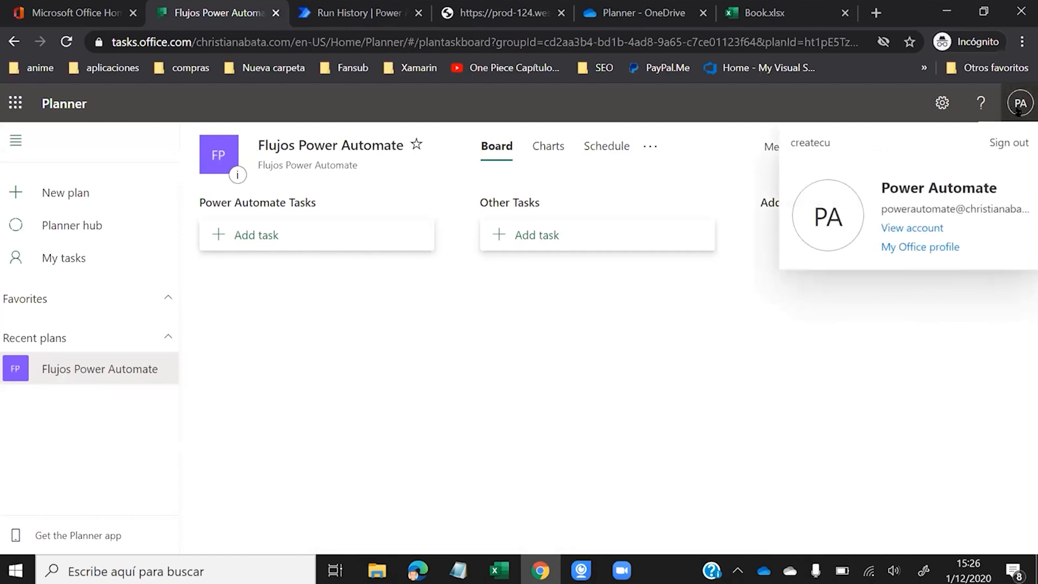
triple_click(906, 208)
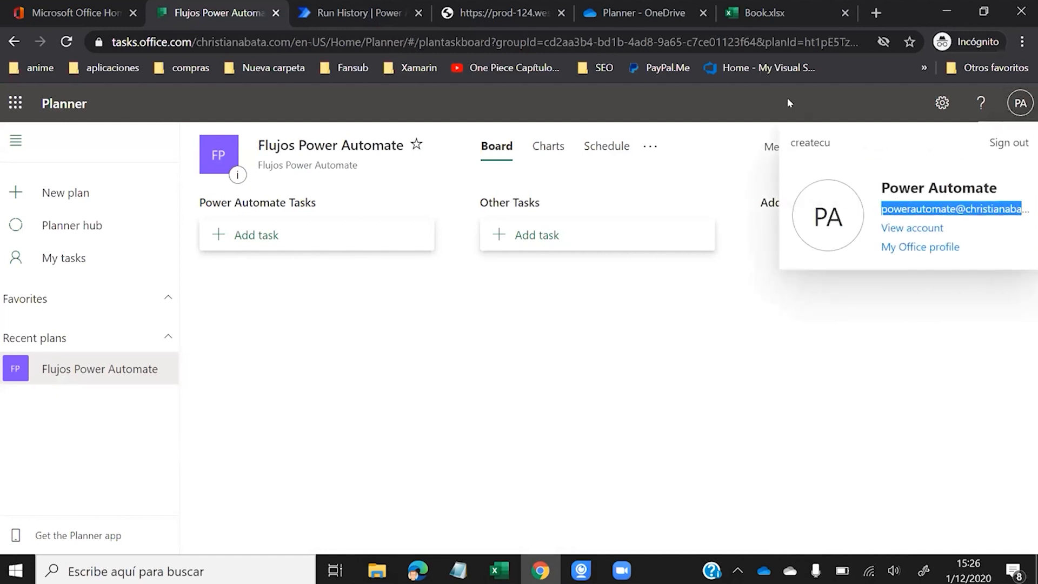
- Commit the assignee e-mail in Book.xlsx cell E2, then return to the failed run's error
left_click(757, 14)
left_click(547, 302)
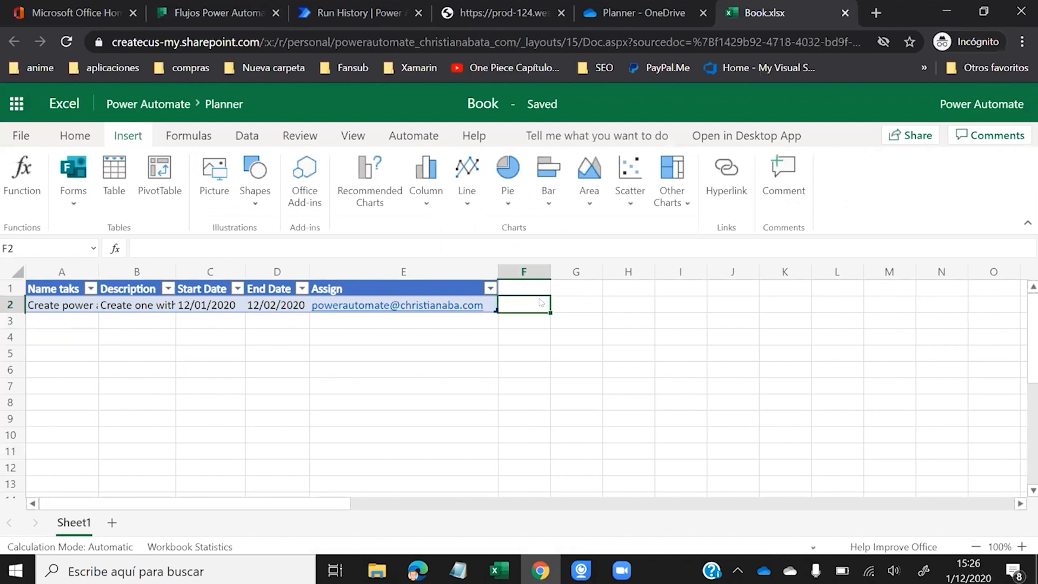
left_click(365, 309)
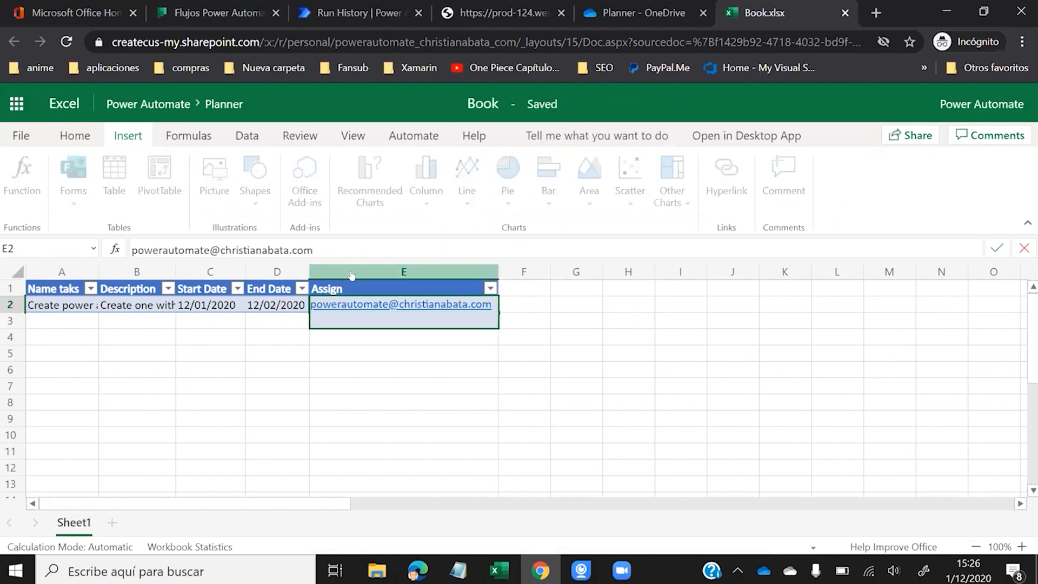
key("Return")
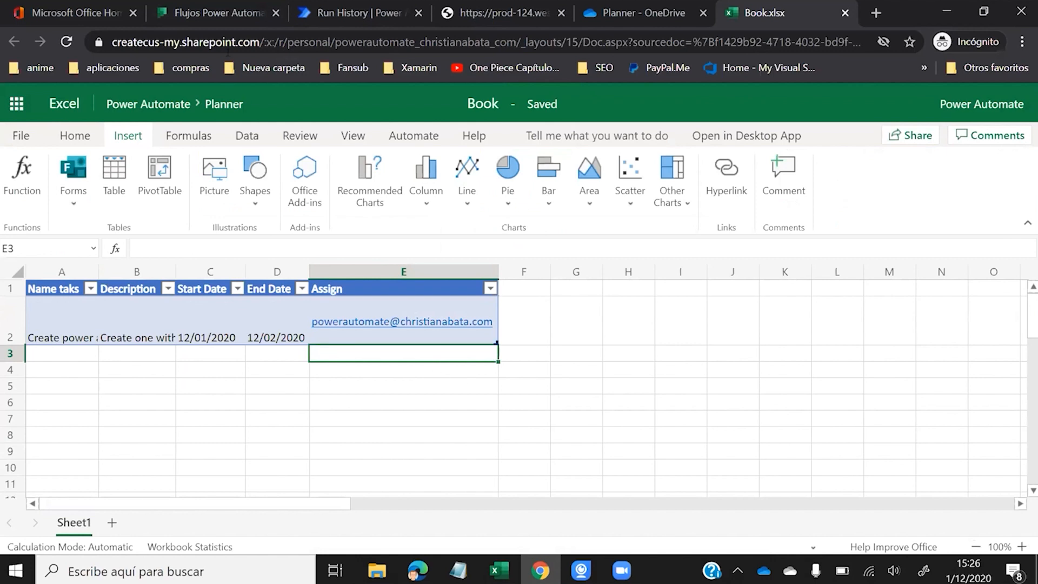
left_click(258, 13)
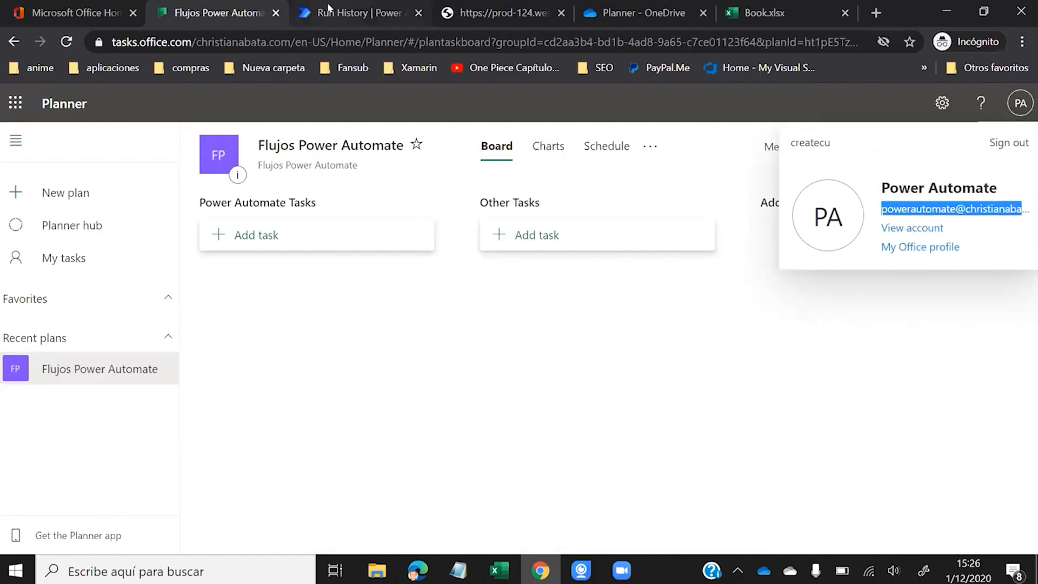
left_click(319, 13)
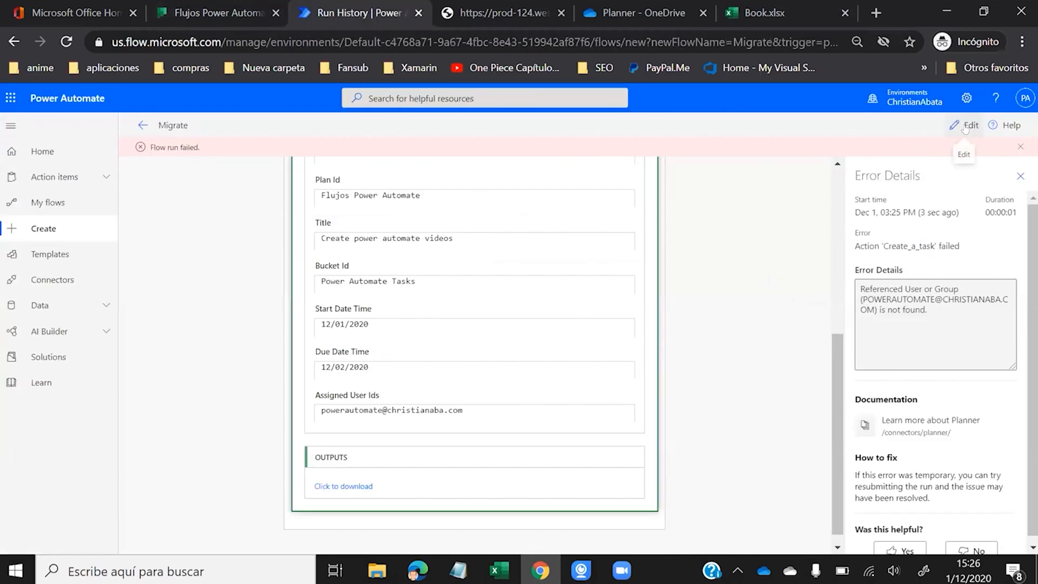
- Save and test the Migrate flow with a manually performed trigger, running it through
left_click(967, 125)
left_click(1007, 126)
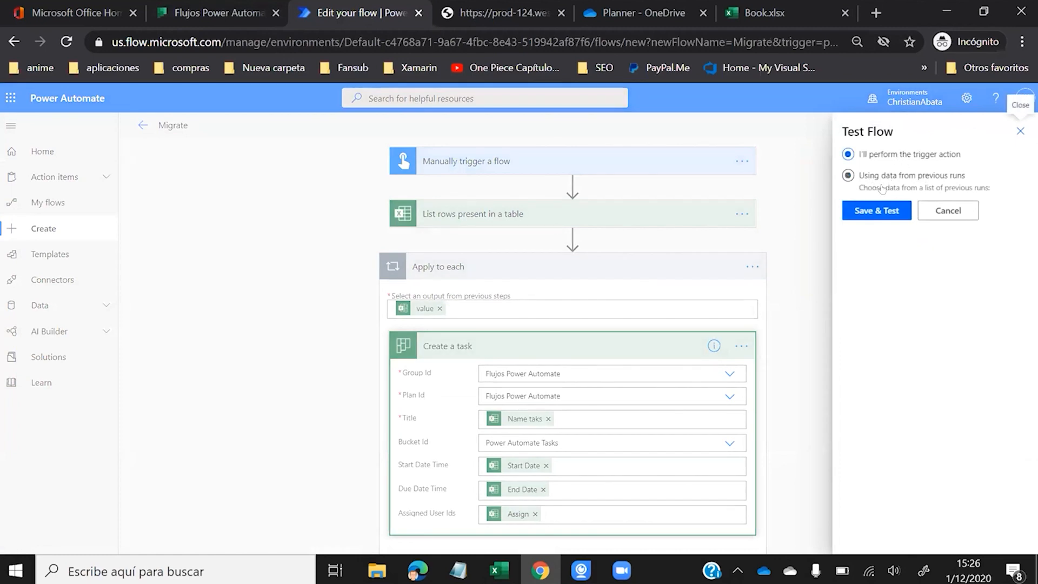
left_click(871, 211)
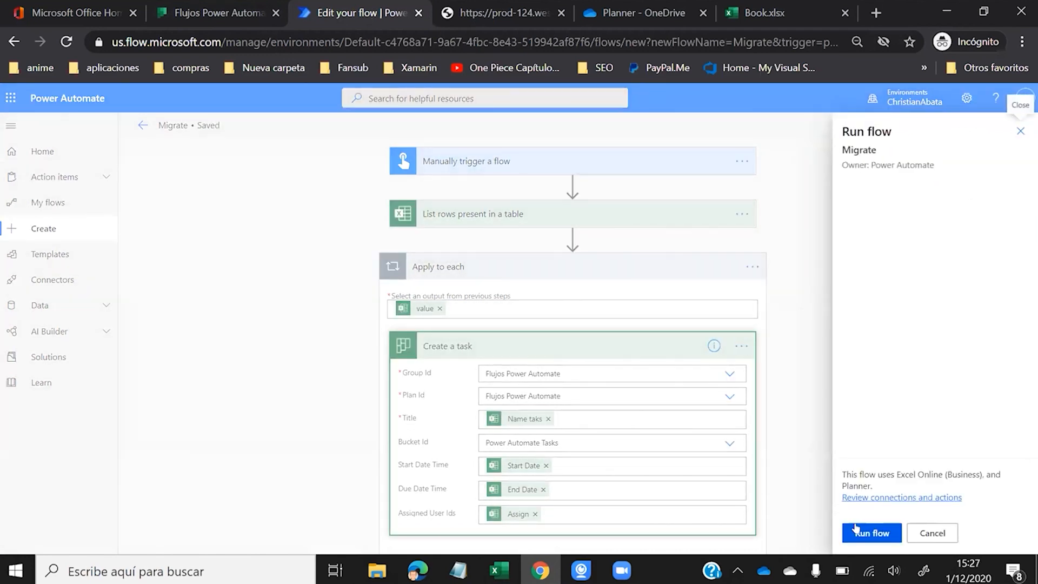
left_click(857, 529)
left_click(859, 533)
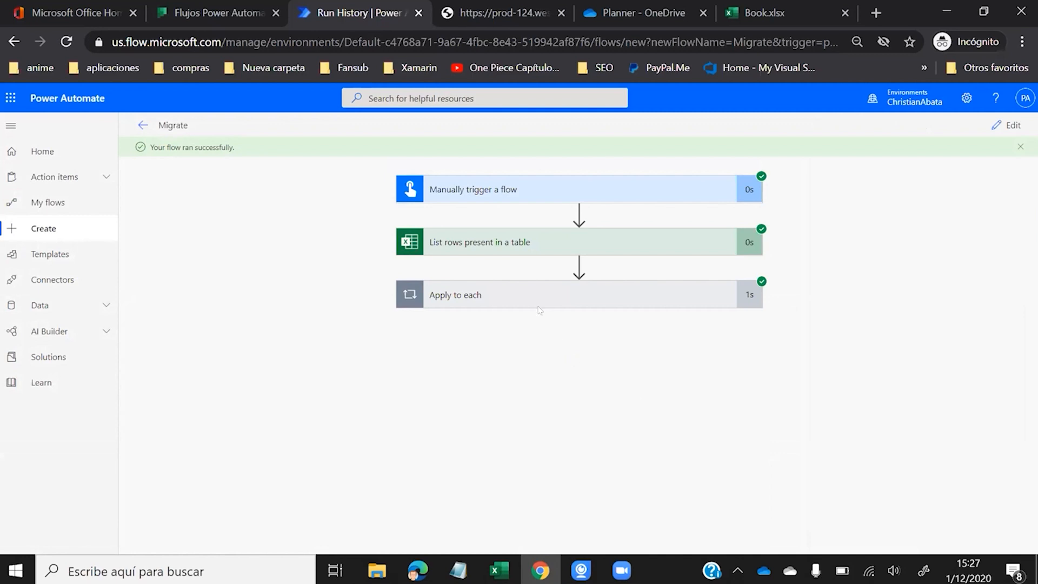
- Review Create a task's inputs and outputs: 'Create power automate videos' in the Power Automate Tasks bucket
left_click(525, 294)
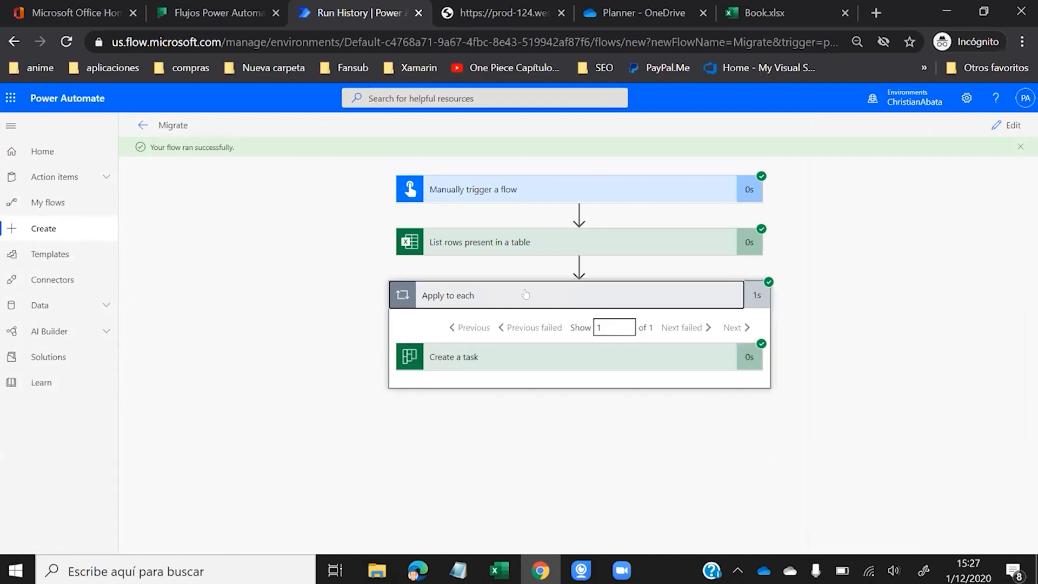
left_click(474, 356)
scroll(476, 346, "down", 3)
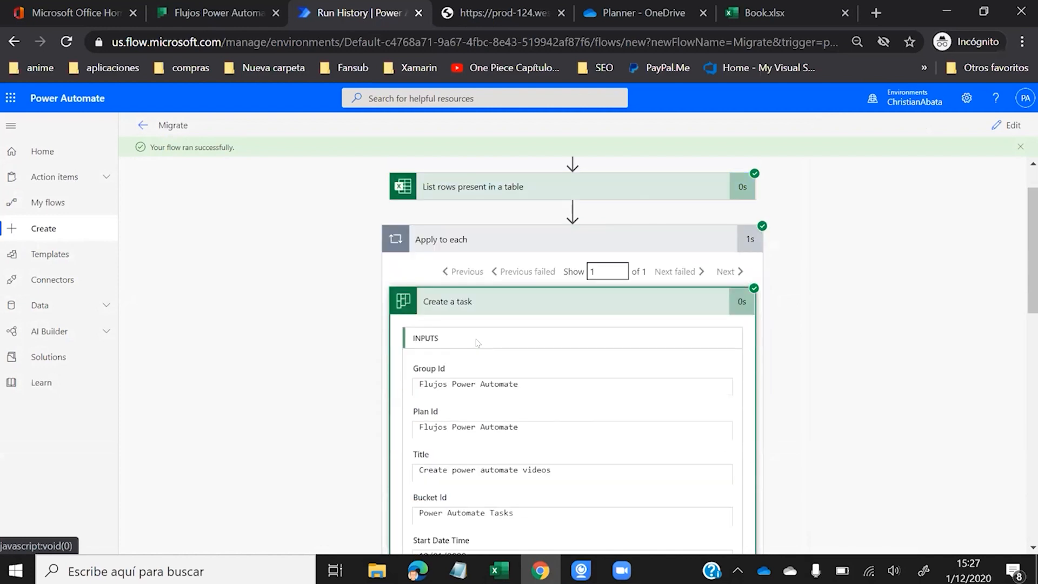
scroll(497, 256, "down", 10)
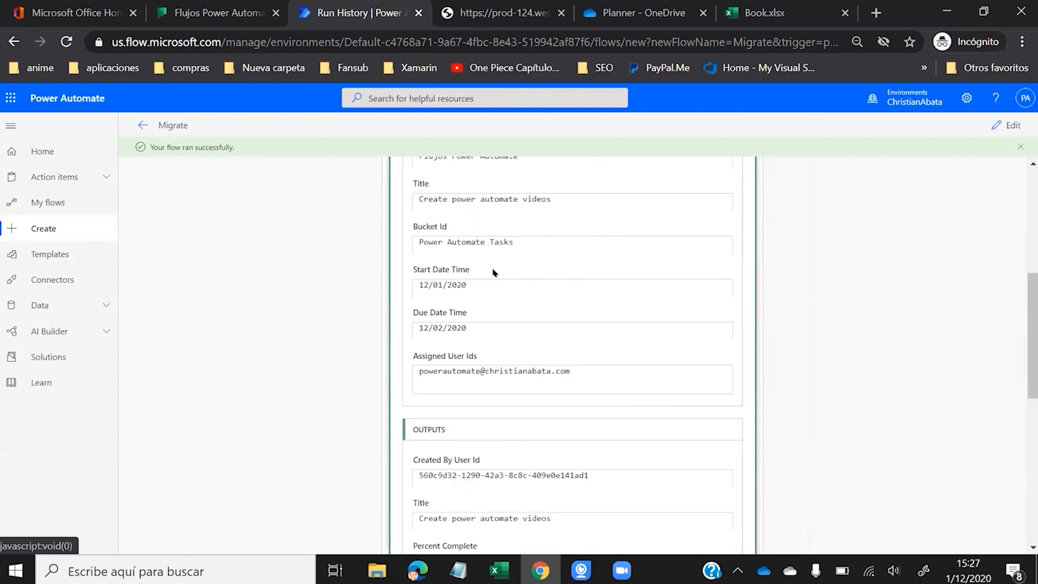
scroll(493, 272, "up", 12)
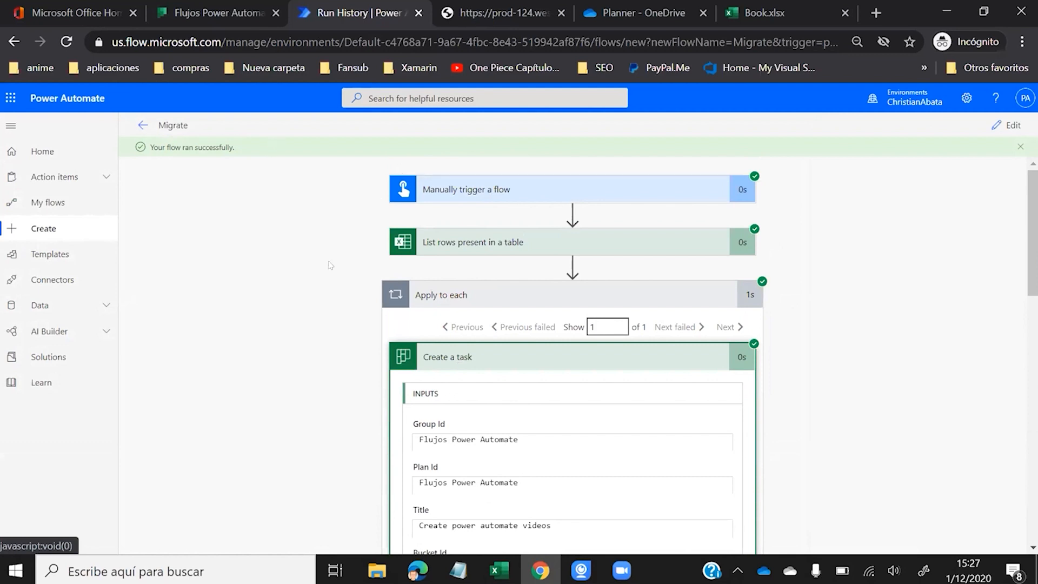
- Reload the Planner board and inspect the new Create power automate videos task's details
left_click(217, 17)
left_click(452, 379)
left_click(66, 42)
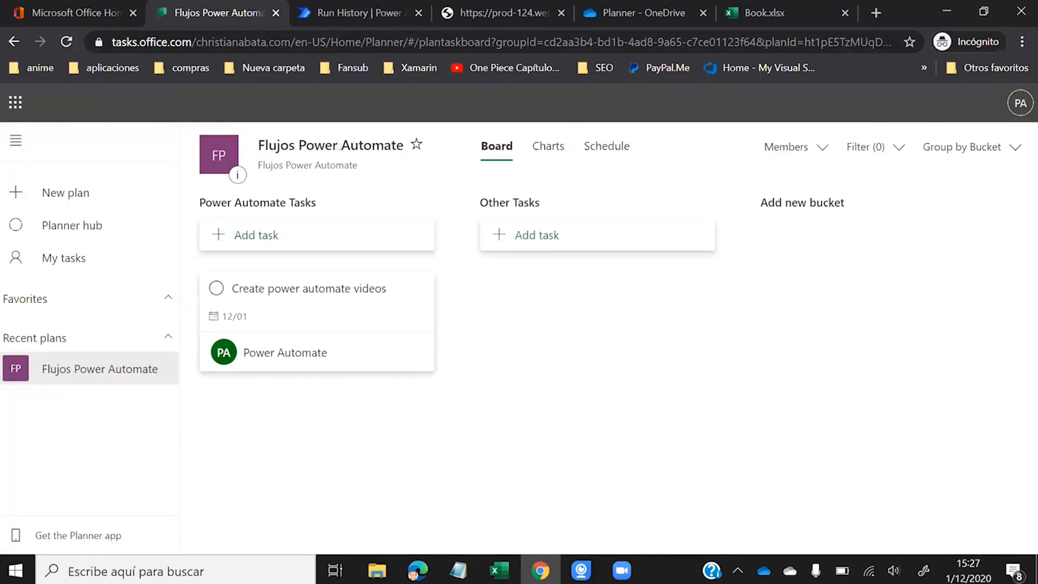
left_click(330, 317)
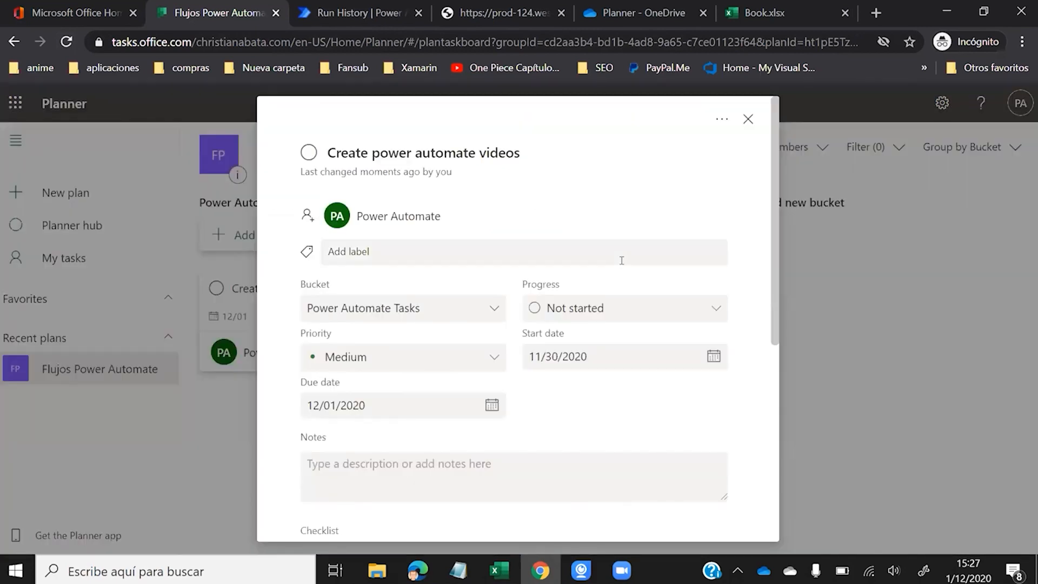
scroll(621, 260, "down", 5)
scroll(622, 259, "up", 5)
left_click(748, 118)
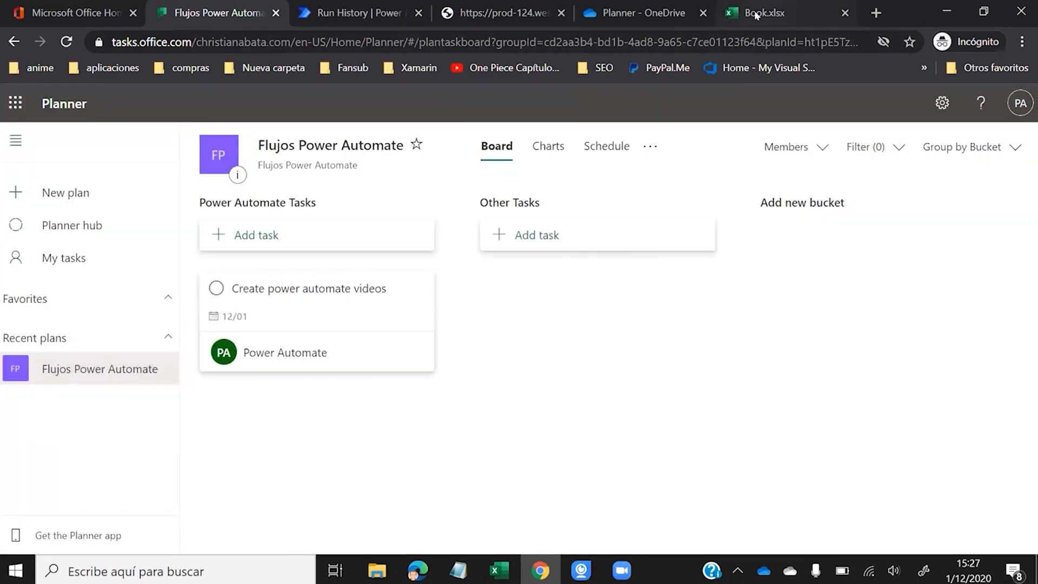
- Compare Book.xlsx cell B2's Description with the task's still-empty Notes, then return to the run
left_click(725, 7)
left_click(137, 321)
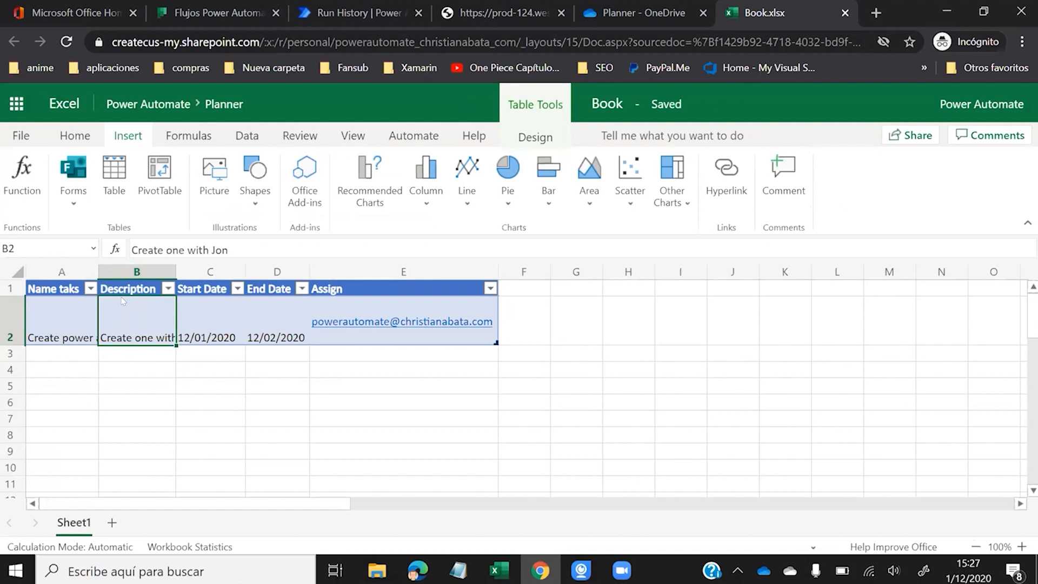
left_click(211, 10)
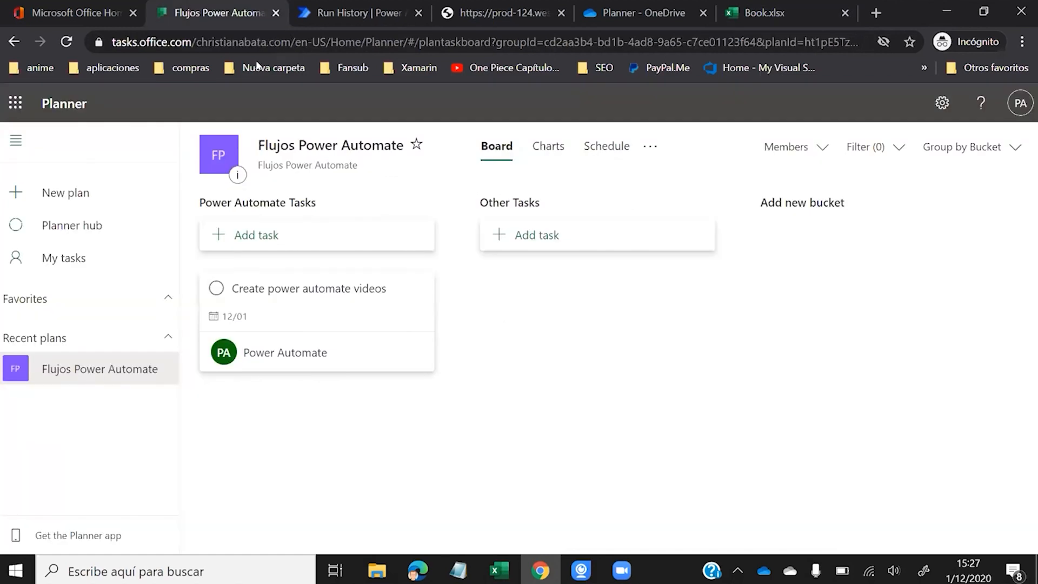
left_click(366, 318)
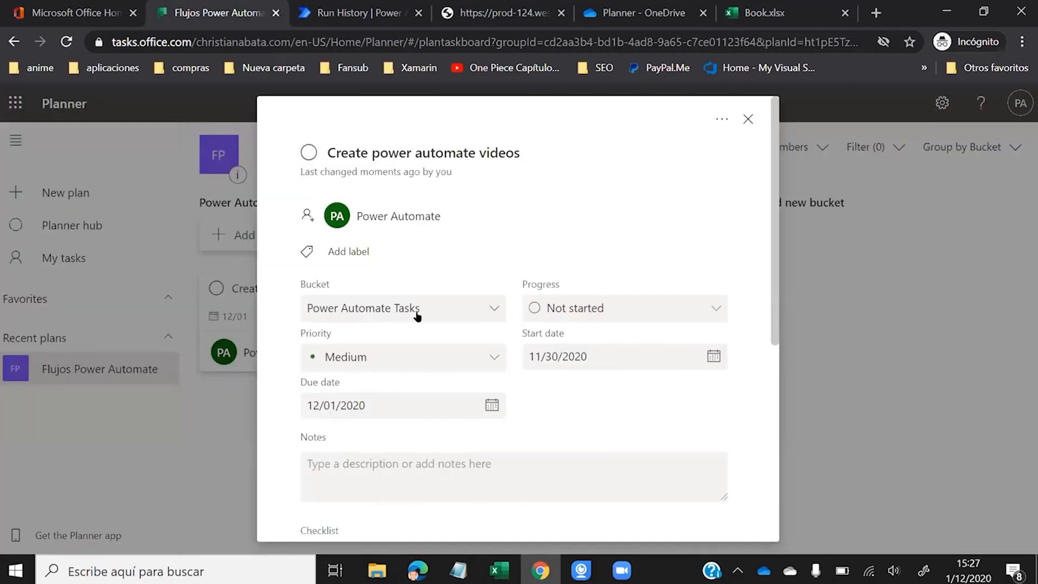
scroll(558, 309, "down", 3)
left_click(350, 293)
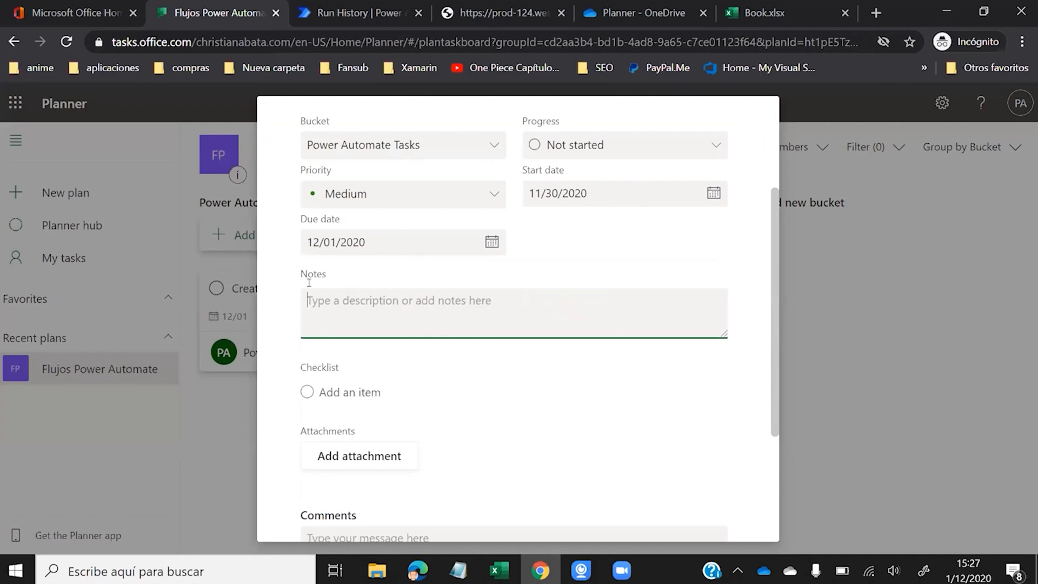
left_click(349, 14)
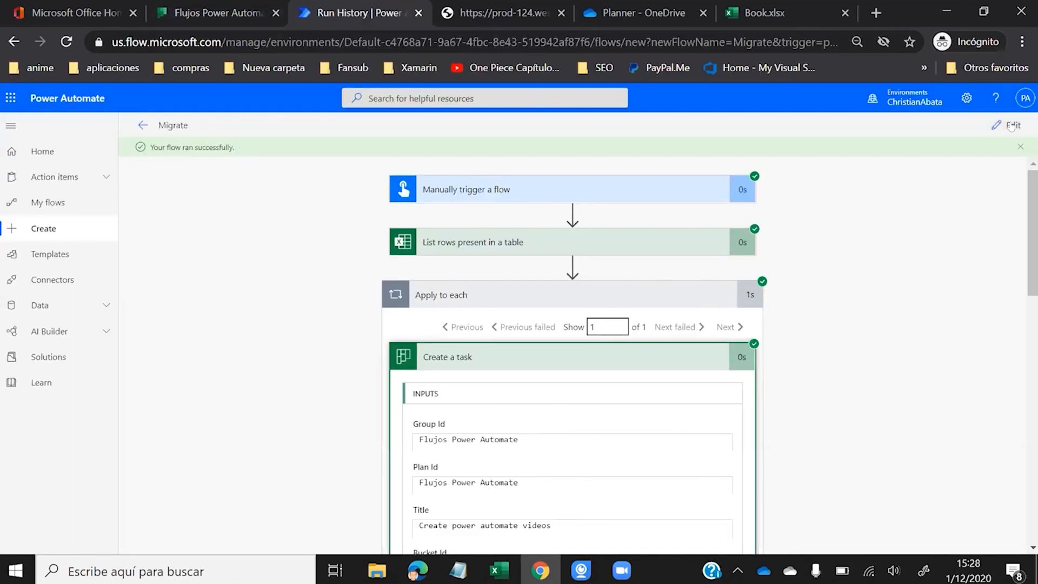
- Edit the Migrate flow and add a Planner Update a task action inside the loop
left_click(1010, 126)
scroll(487, 298, "down", 2)
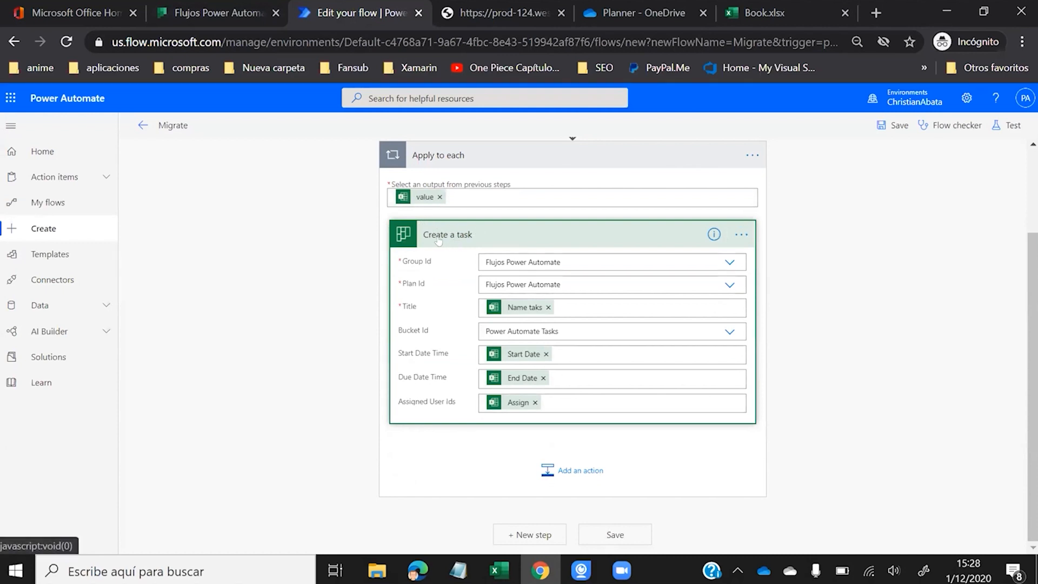
left_click(552, 459)
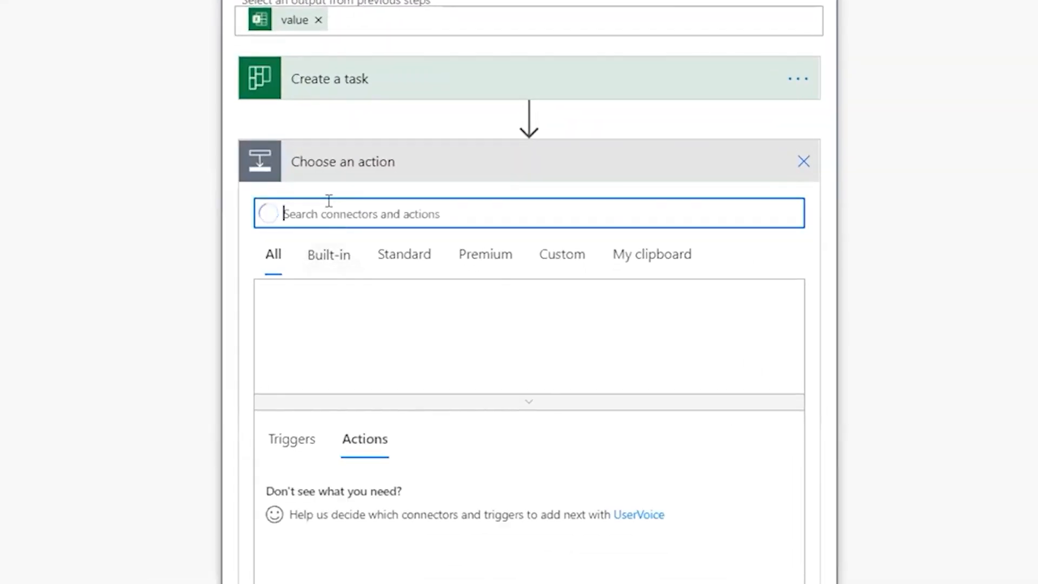
type("planner")
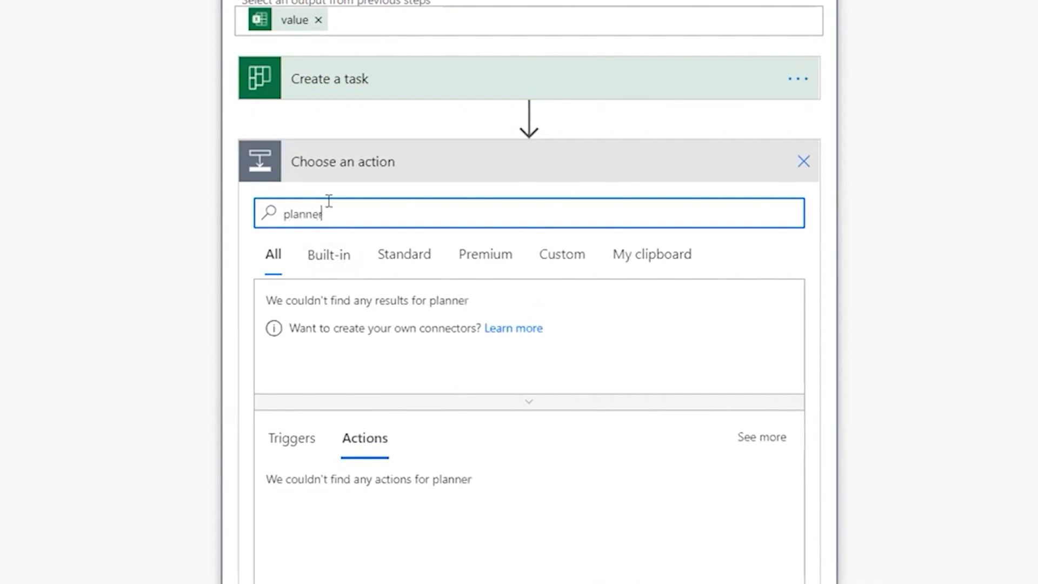
scroll(329, 200, "down", 5)
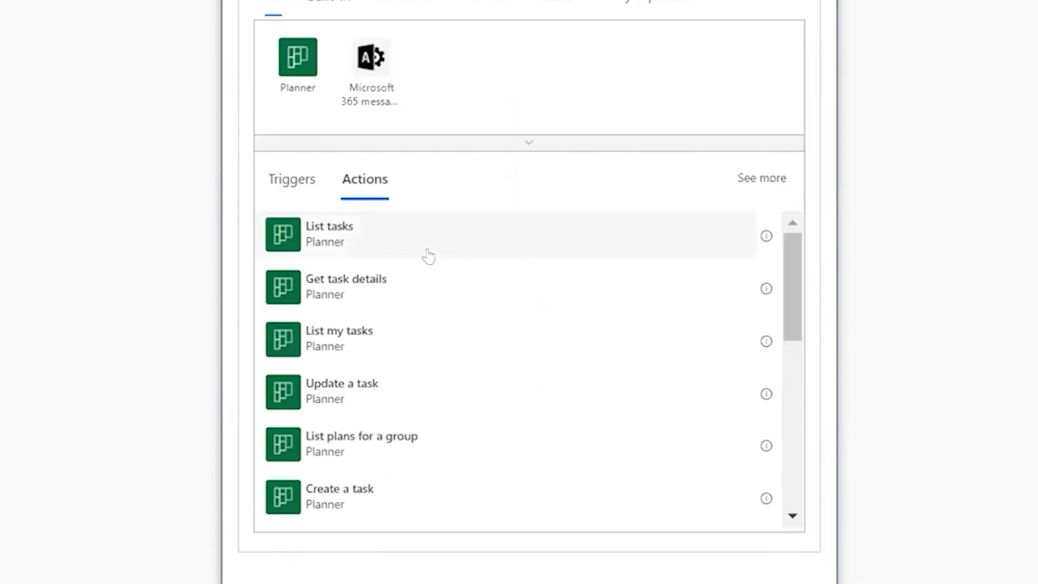
left_click(368, 395)
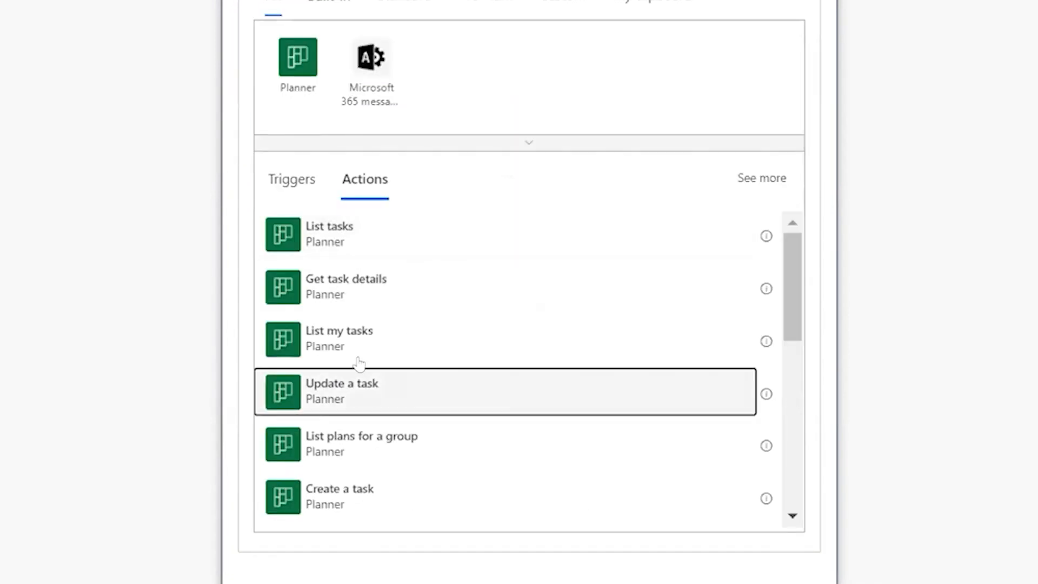
- Delete the Update a task step and confirm its removal
left_click(798, 276)
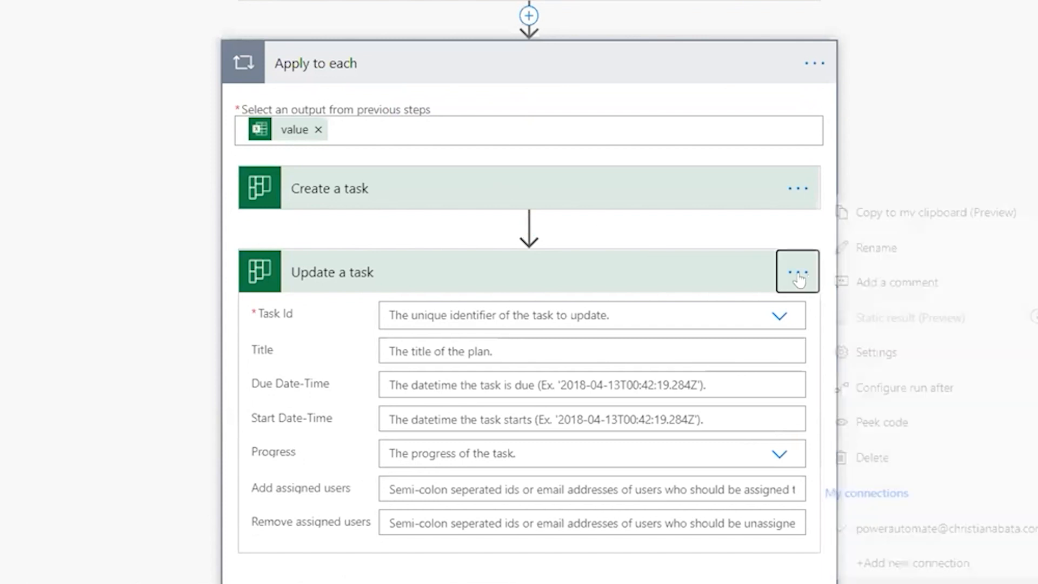
left_click(873, 456)
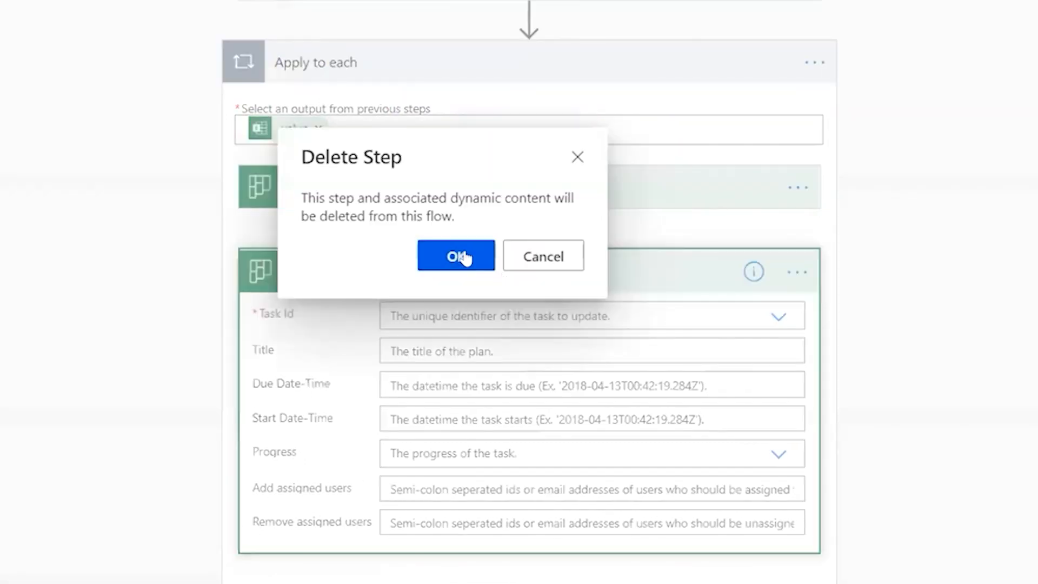
left_click(464, 257)
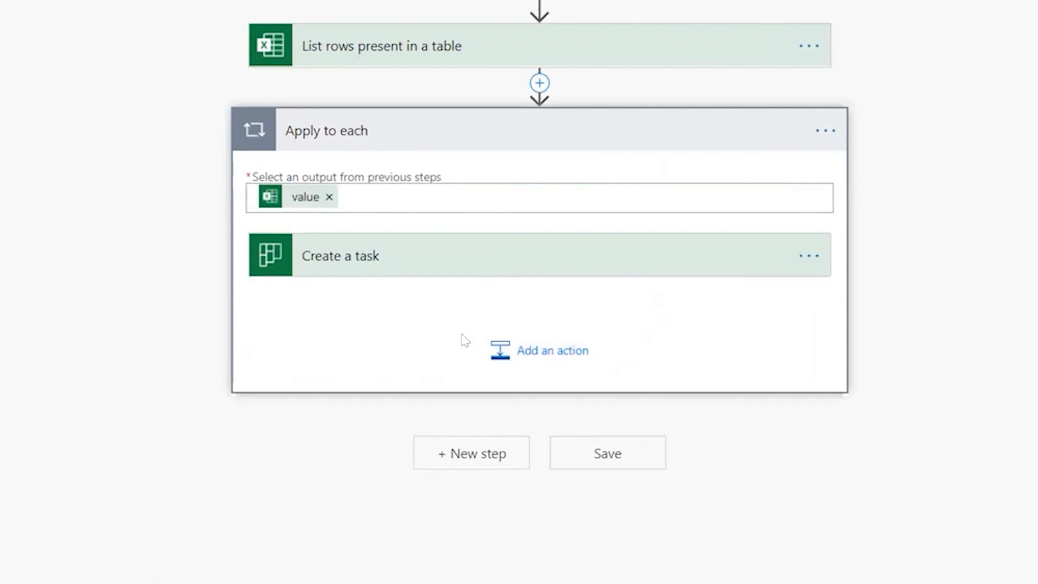
- Add a Planner Update task details action after Create a task and list its Task Id options
left_click(500, 348)
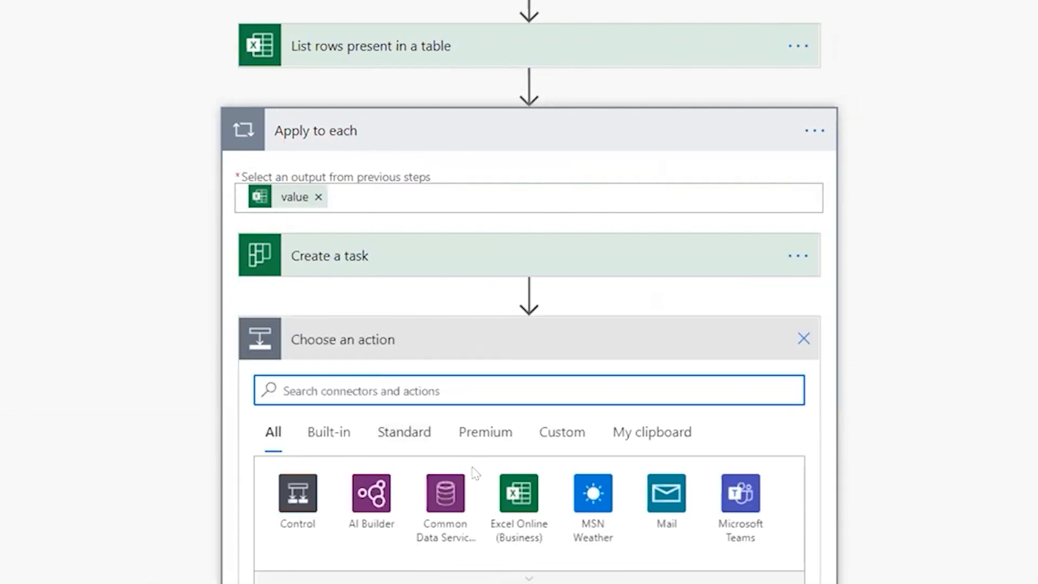
type("planner")
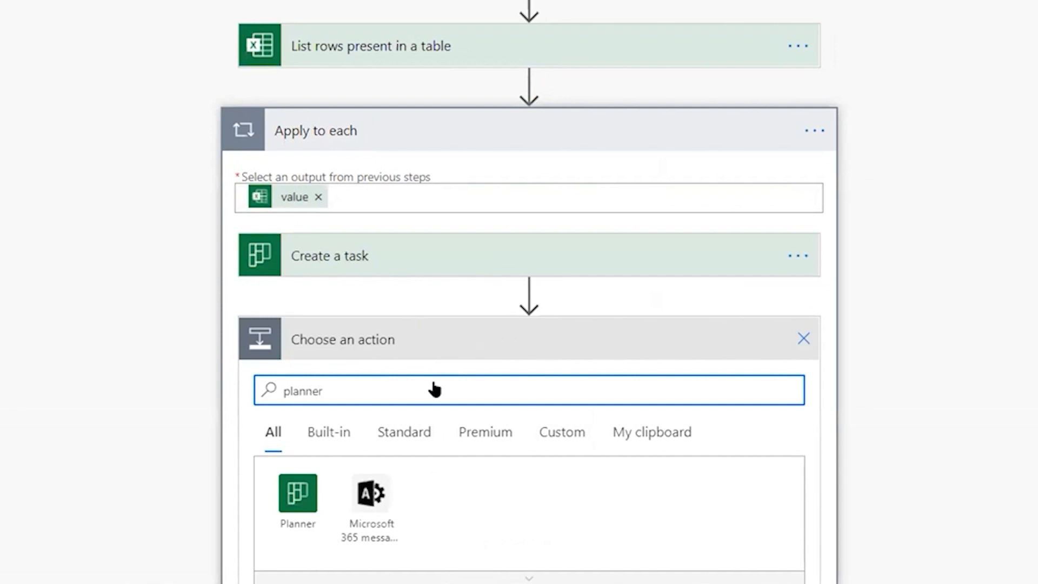
scroll(434, 389, "down", 5)
left_click(296, 232)
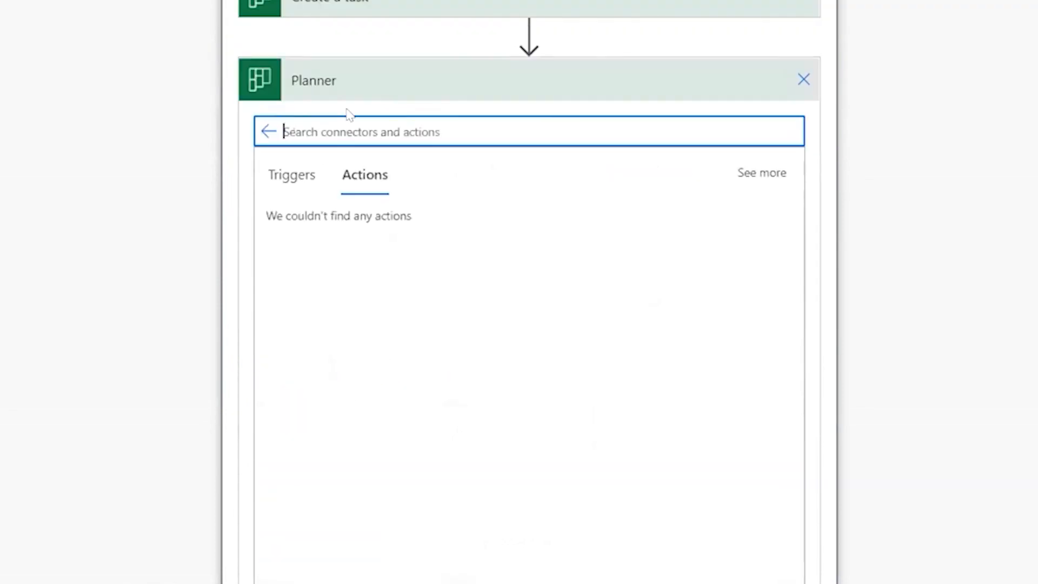
type("update")
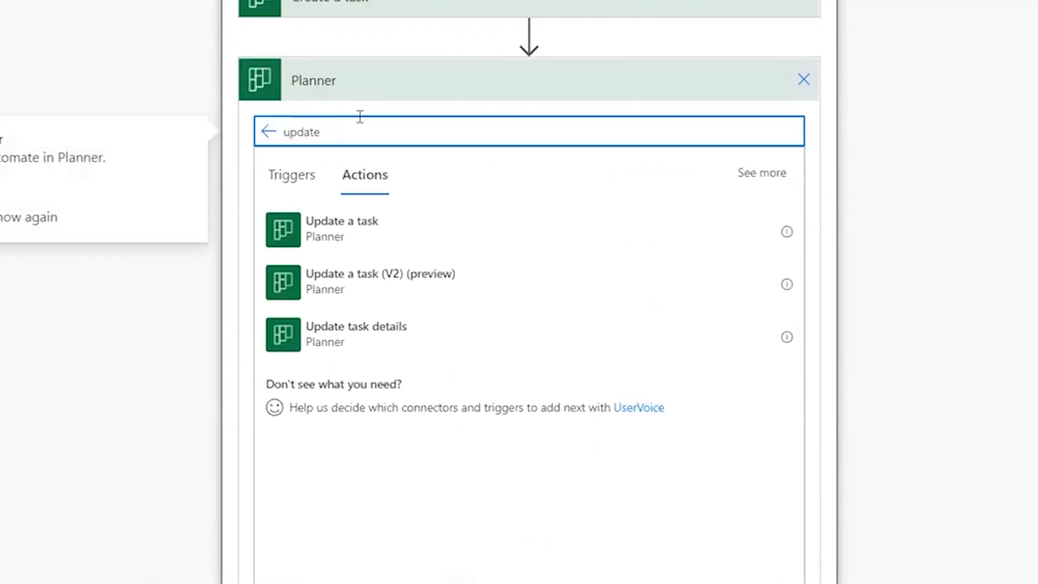
left_click(345, 339)
left_click(563, 106)
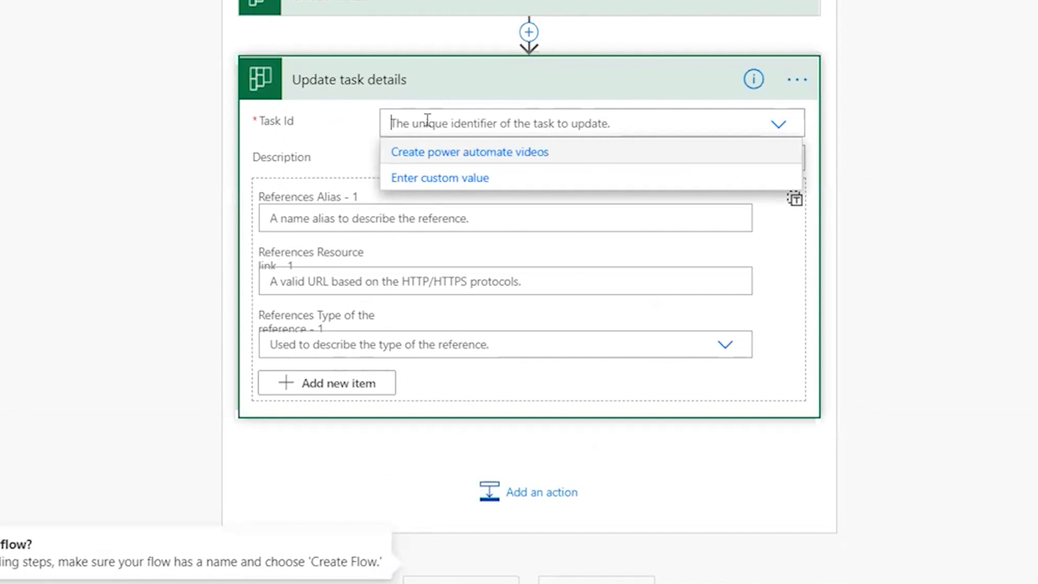
scroll(230, 156, "up", 2)
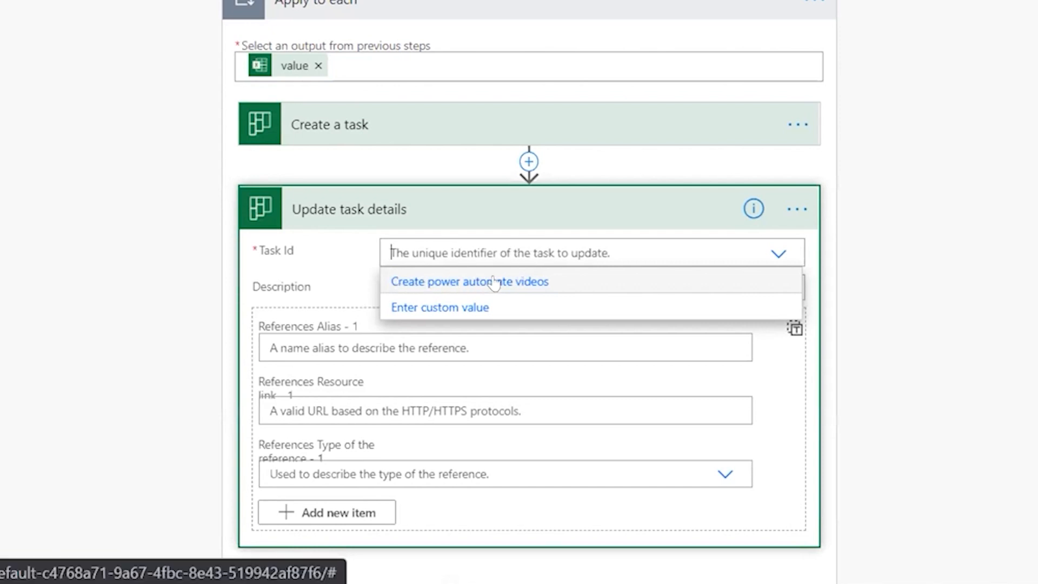
- Set Update task details' Task Id to a custom value: Create a task's Id
left_click(449, 308)
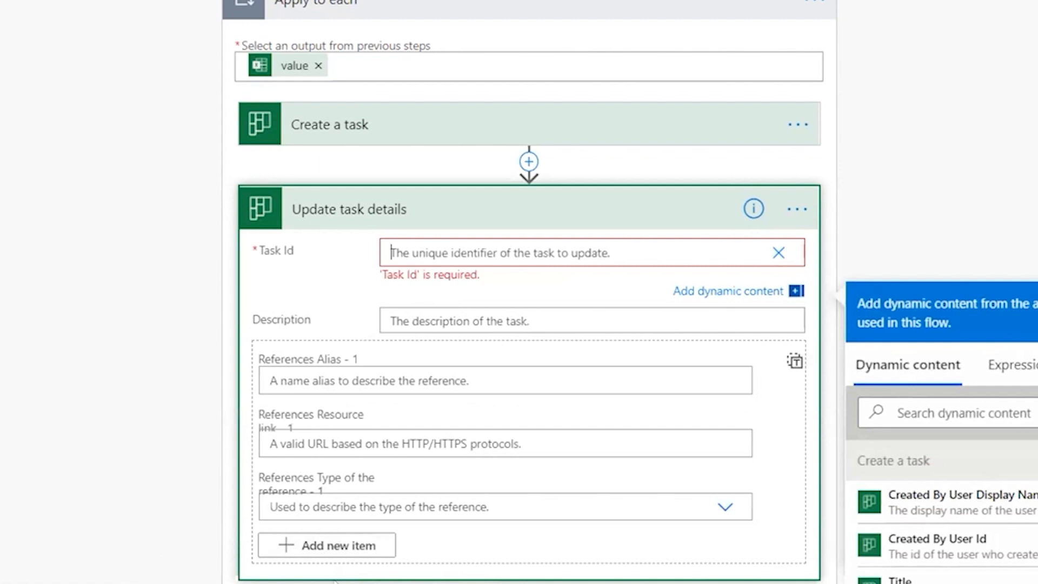
scroll(919, 373, "down", 2)
left_click(926, 284)
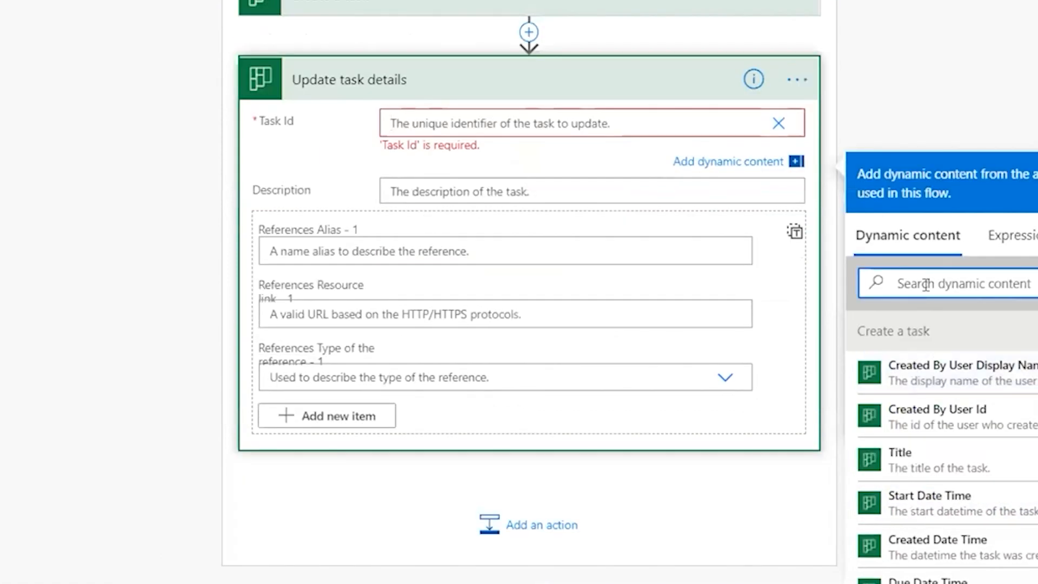
type("id")
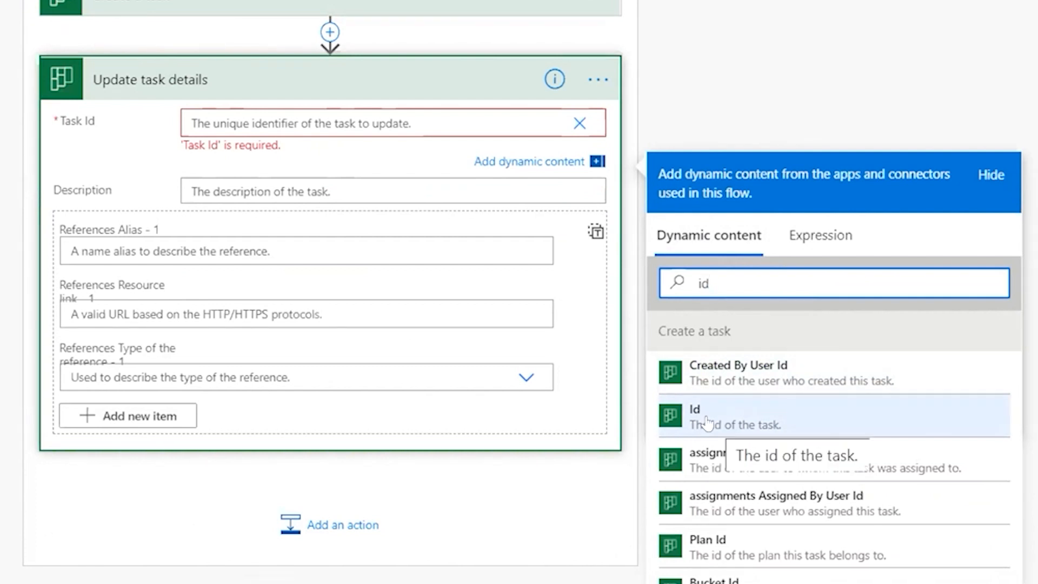
left_click(718, 420)
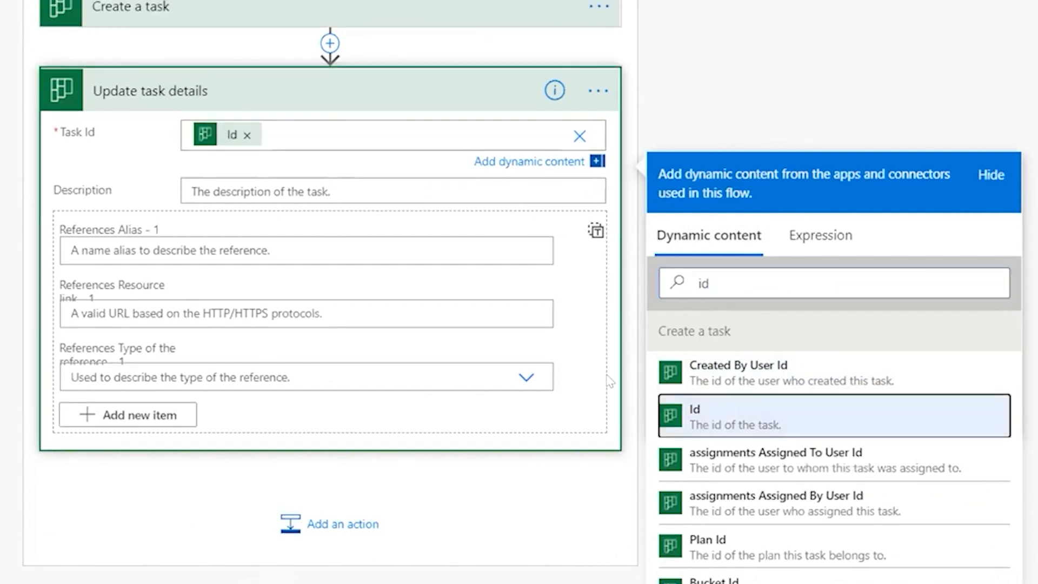
- Fill the Description field with the Excel row's Description column and save the flow
left_click(255, 184)
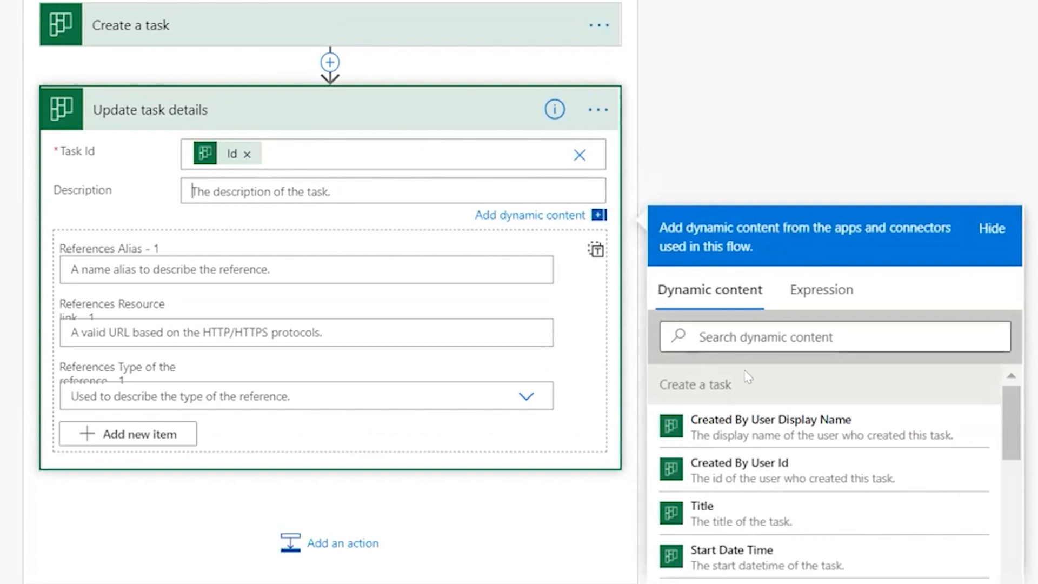
scroll(777, 450, "down", 10)
left_click(699, 327)
type("des")
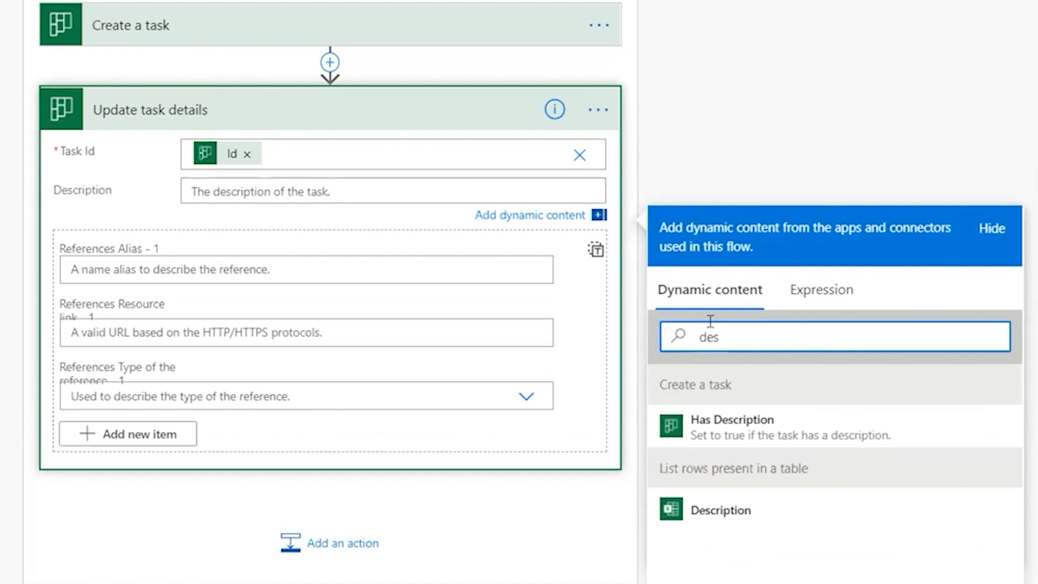
left_click(705, 500)
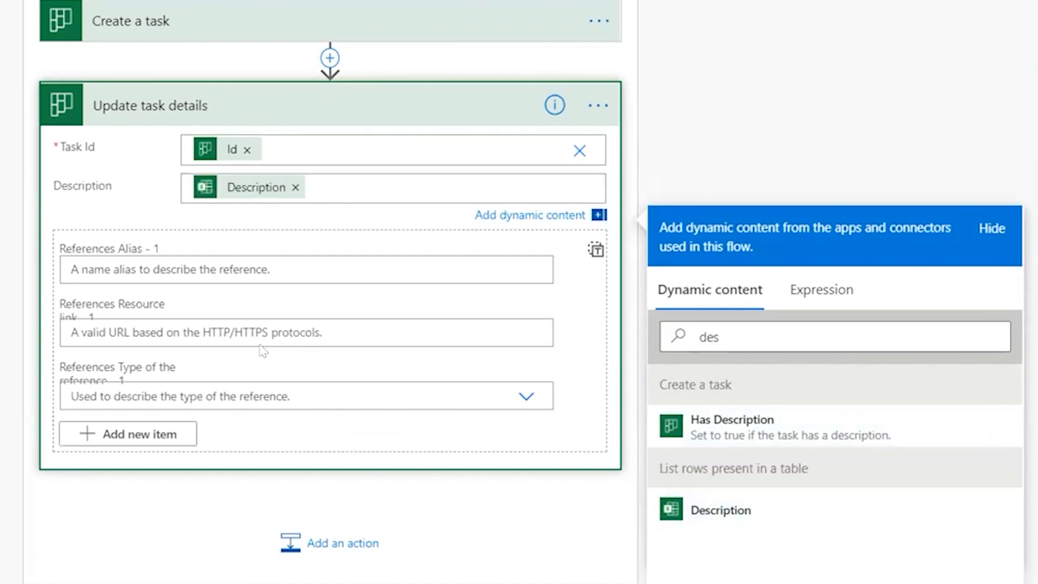
left_click(882, 127)
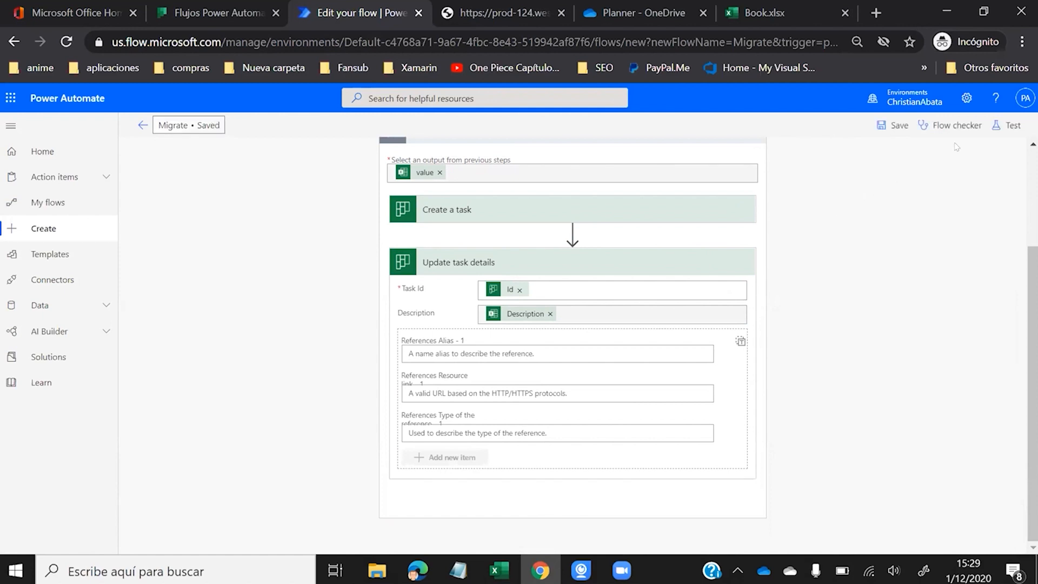
- Start a Save & Test of the flow and delete the old Create power automate videos task in Planner
left_click(1006, 125)
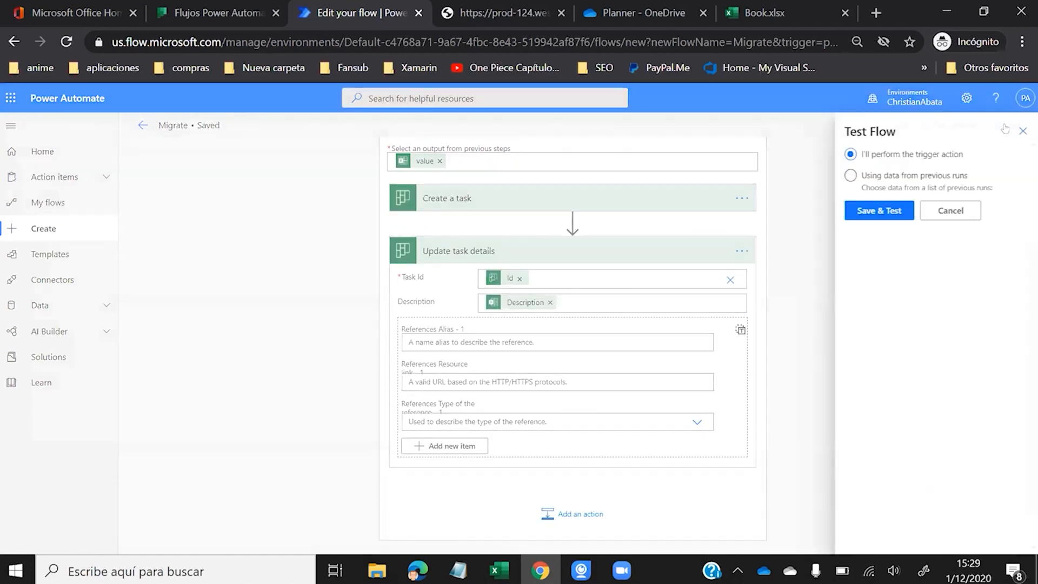
left_click(874, 209)
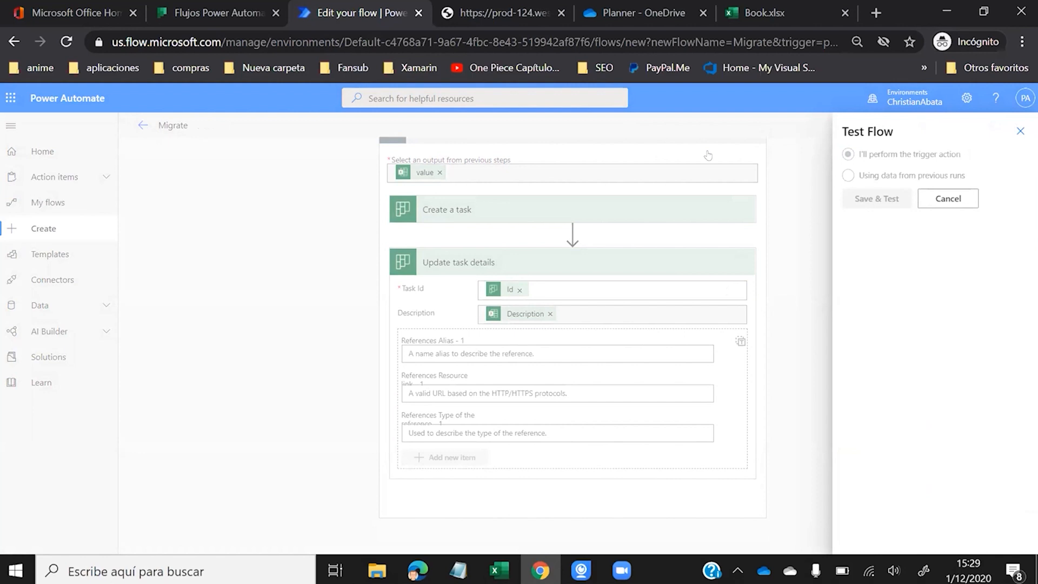
left_click(220, 7)
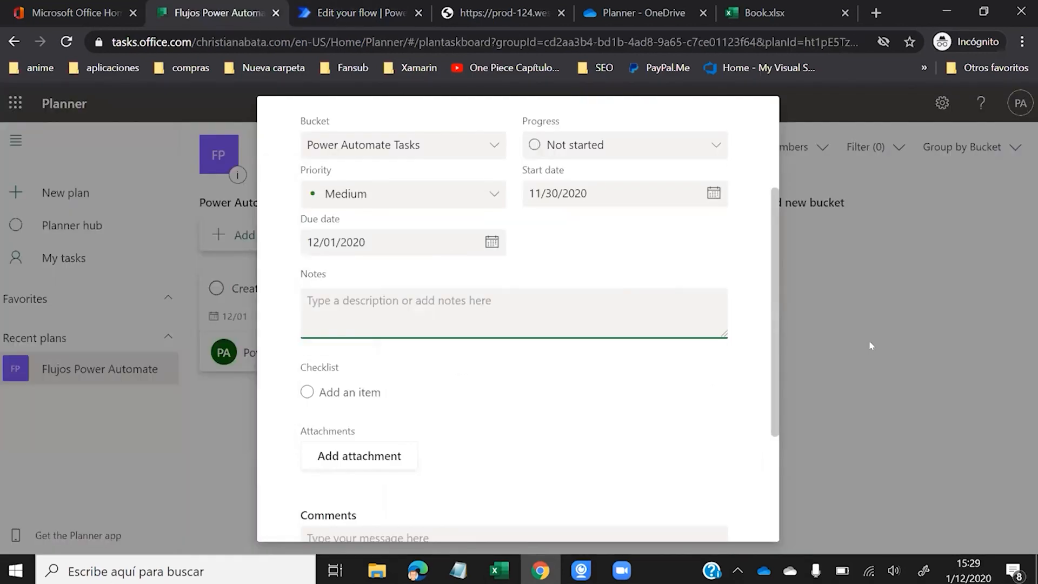
left_click(870, 346)
left_click(417, 288)
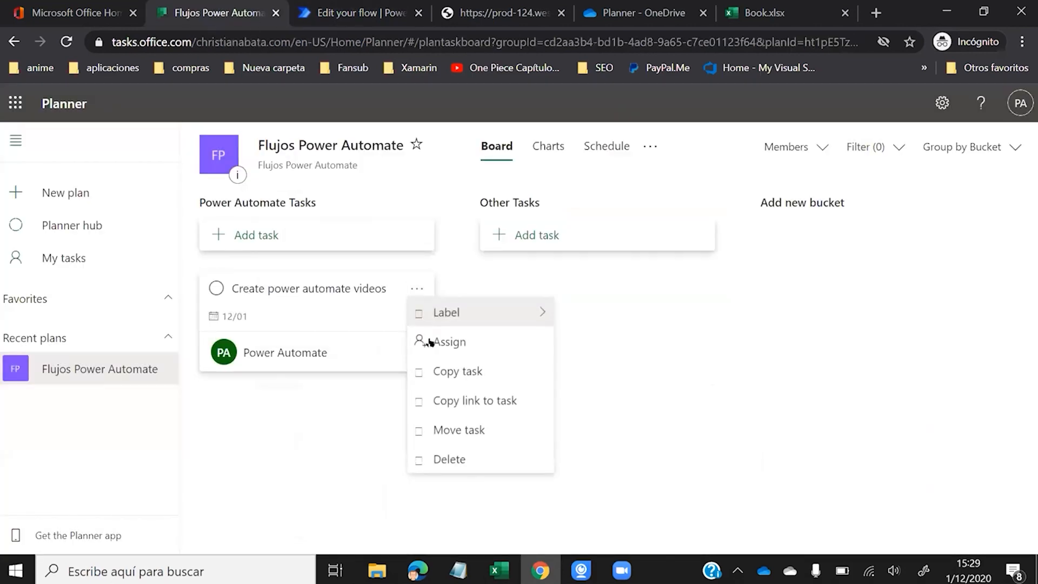
left_click(453, 460)
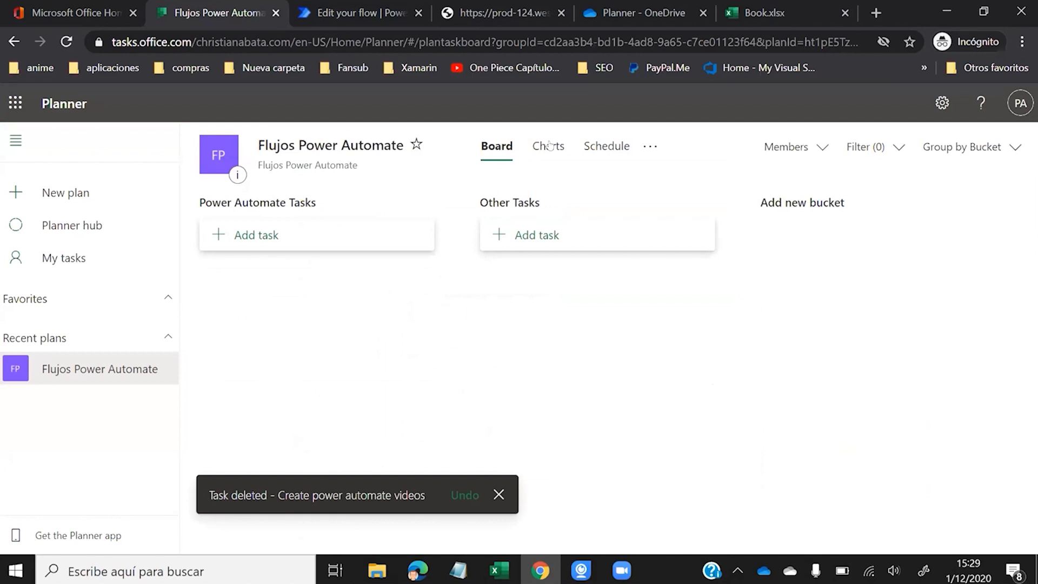
- Run the Migrate flow and confirm Create a task and Update task details both succeeded
left_click(357, 12)
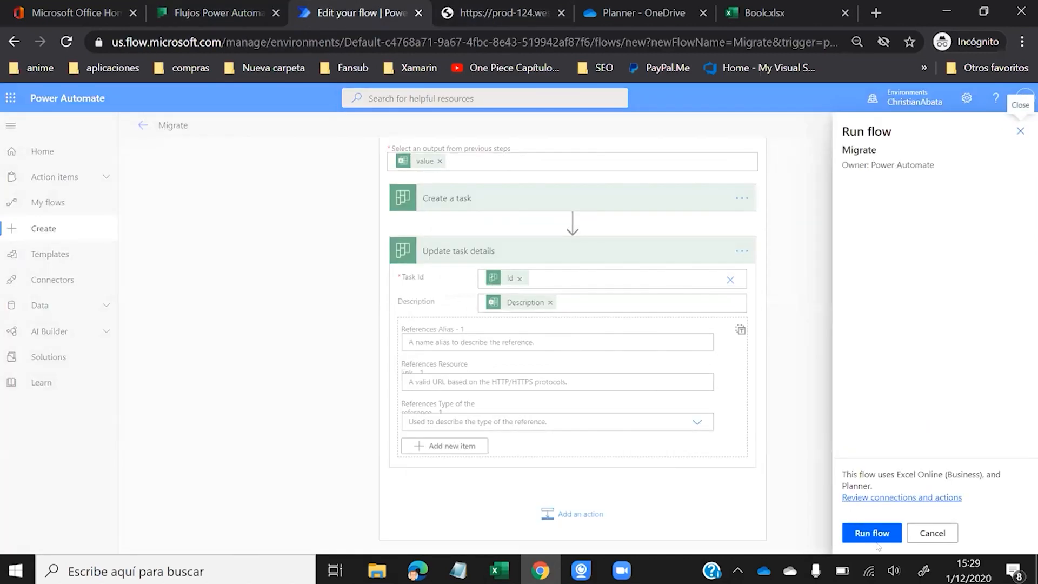
left_click(862, 533)
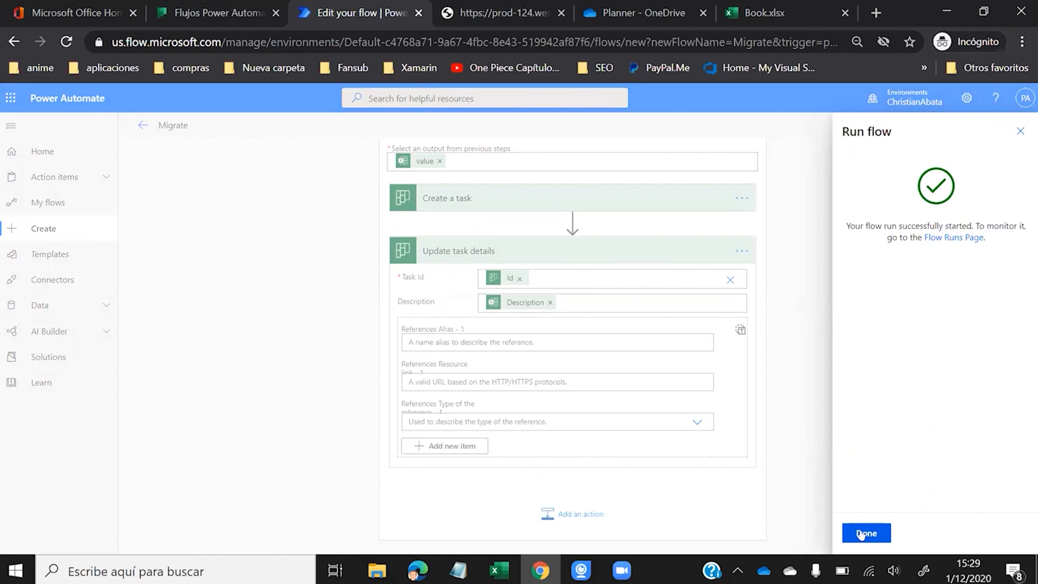
left_click(862, 533)
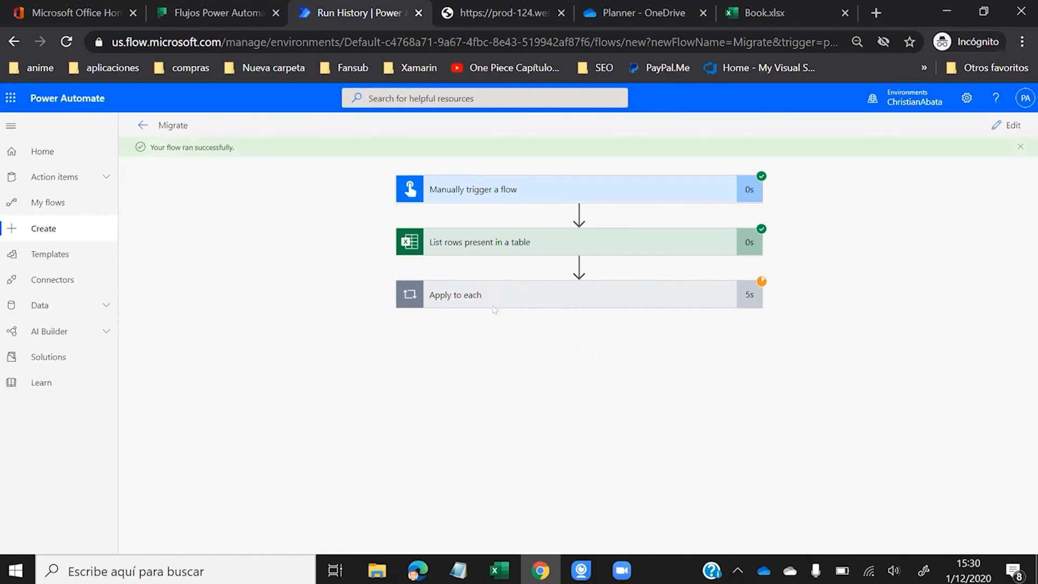
left_click(505, 288)
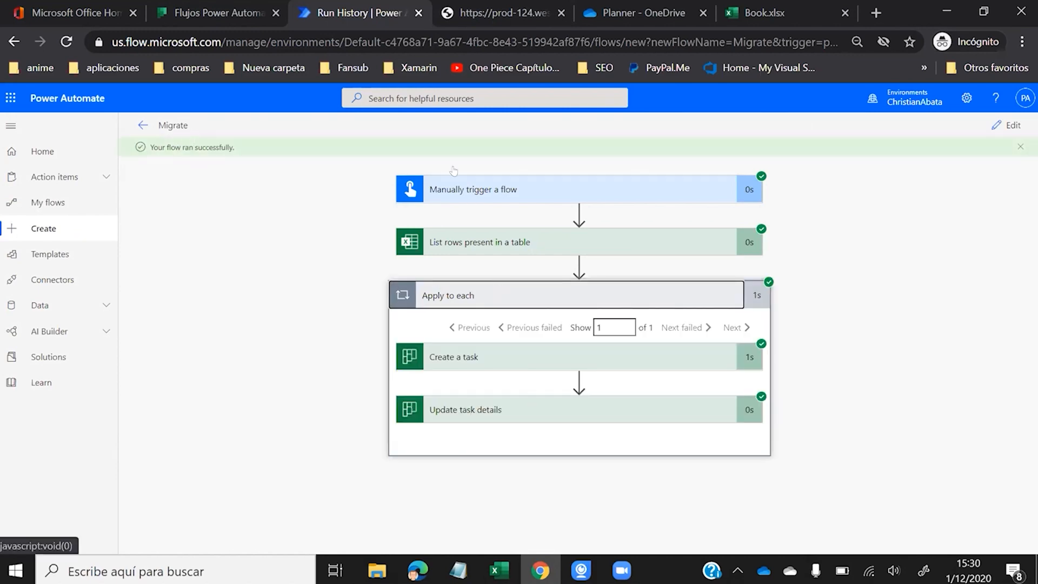
left_click(178, 15)
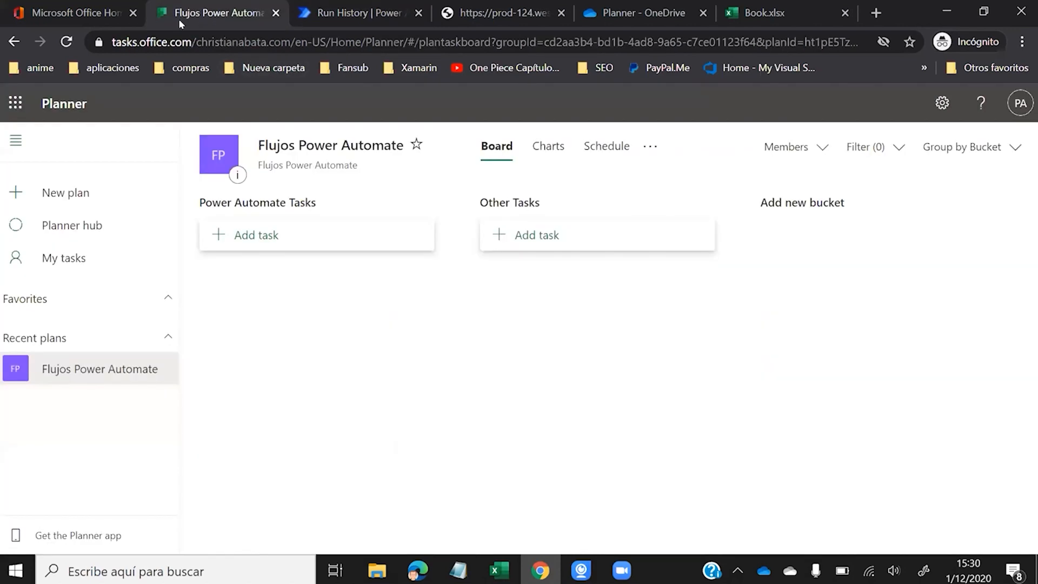
- Reload the board, open the recreated task and check its Notes hold the Description text
left_click(66, 42)
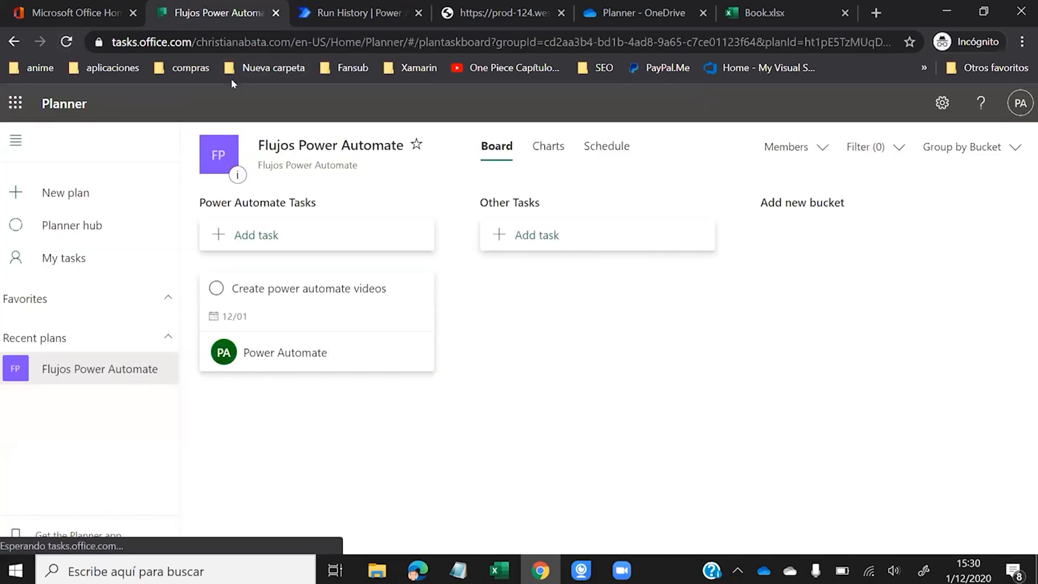
left_click(316, 309)
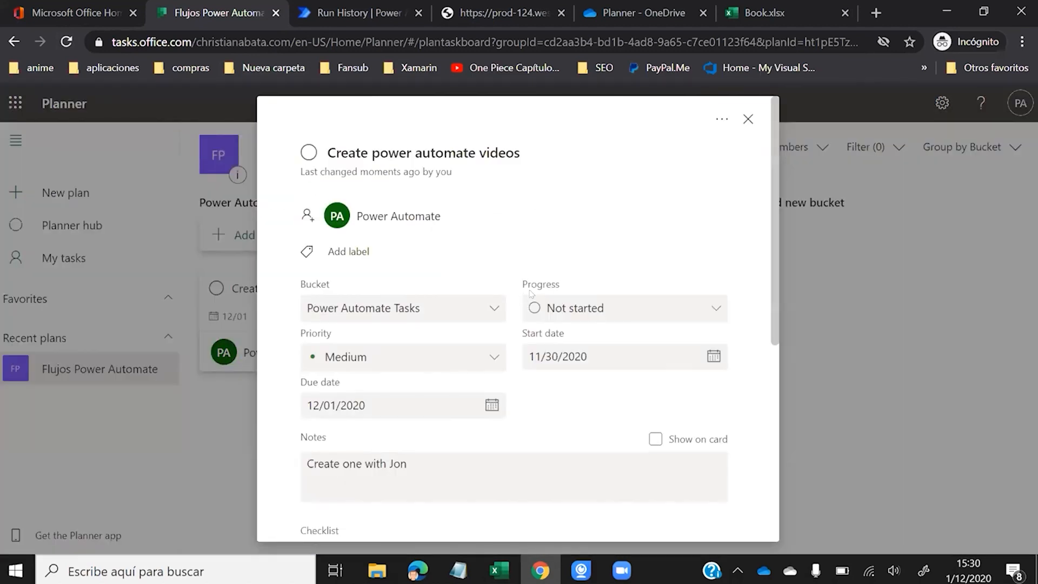
scroll(531, 293, "down", 3)
left_click(307, 300)
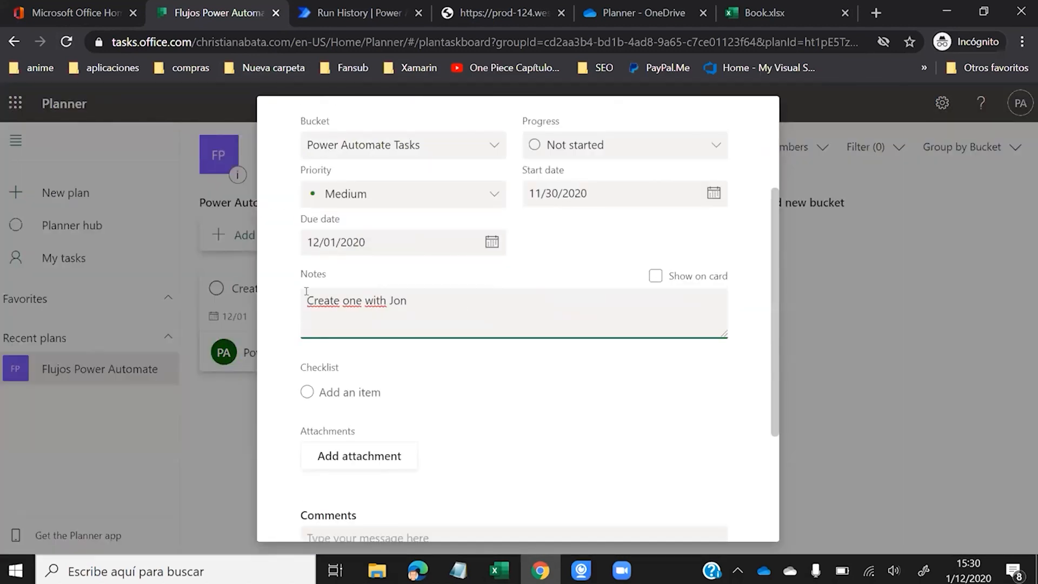
key("ctrl+a")
left_click(475, 302)
- Cross-check row 2 values in Book.xlsx, including the C2 start date, then return to the run history
left_click(756, 15)
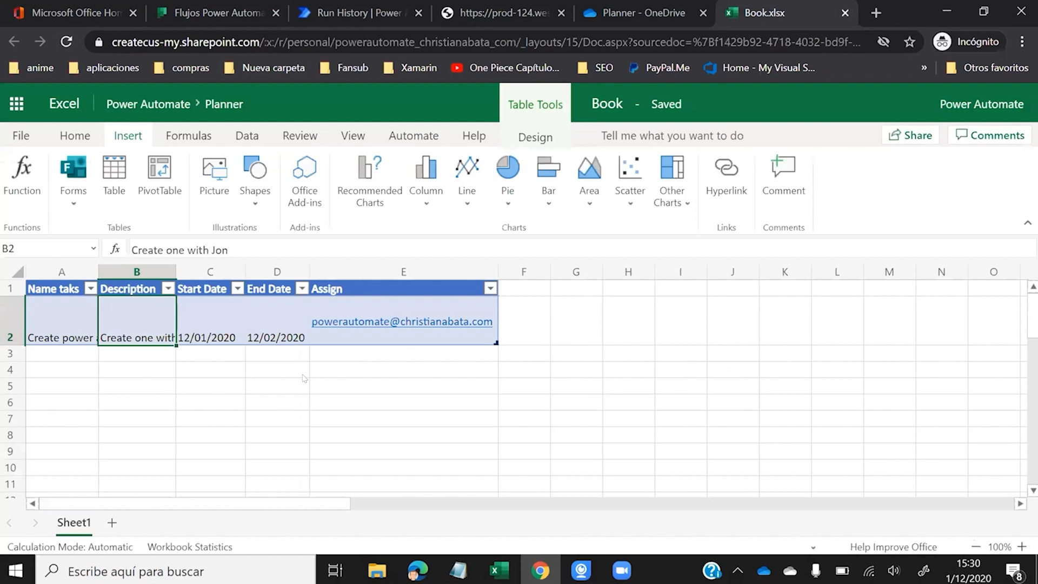
left_click(238, 329)
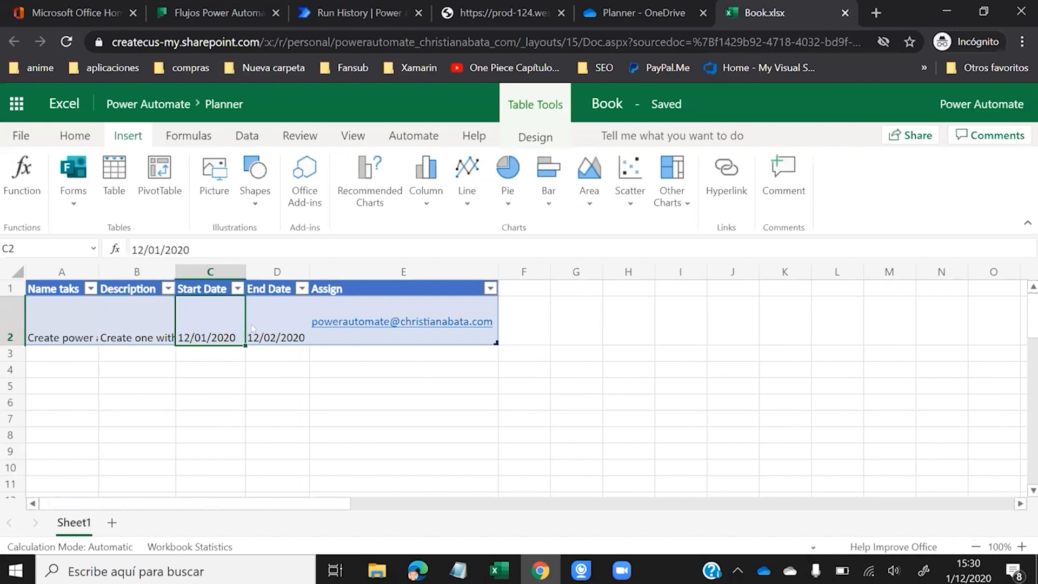
left_click(224, 13)
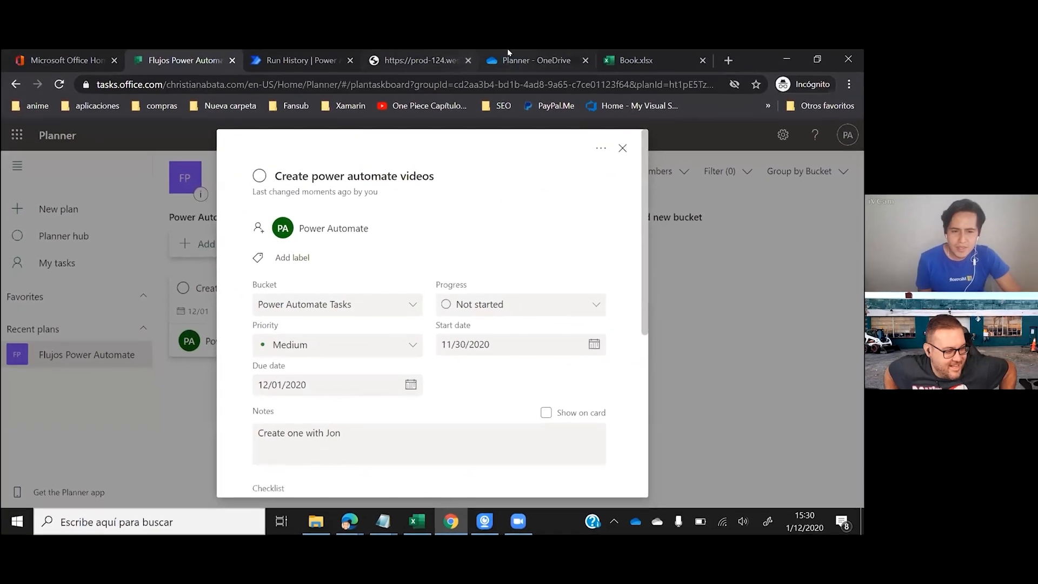
left_click(297, 63)
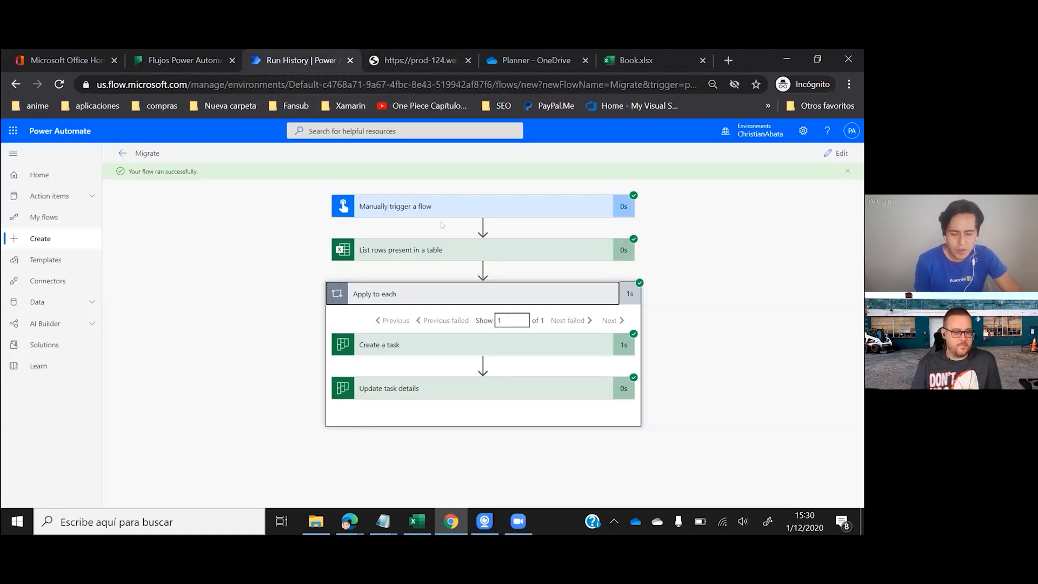